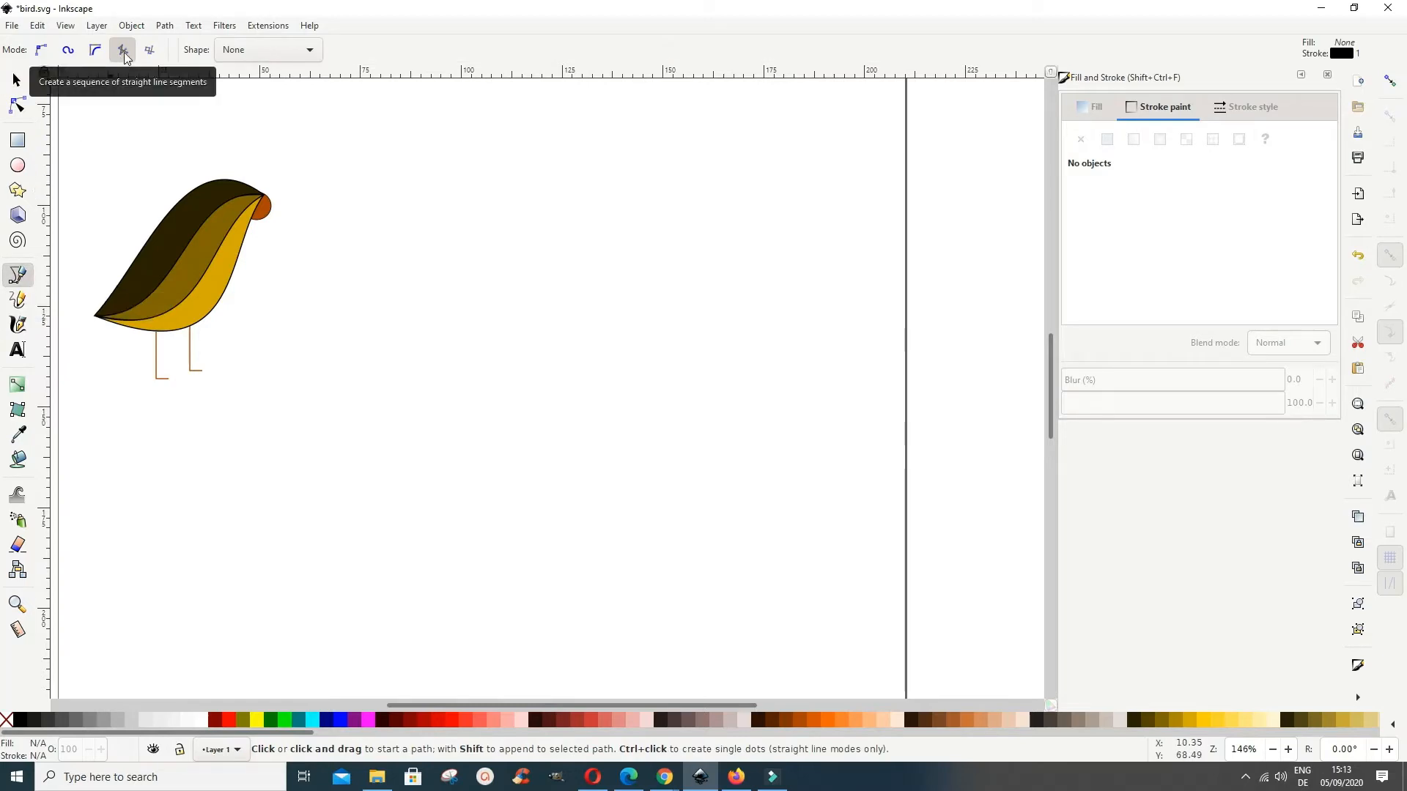
click(353, 381)
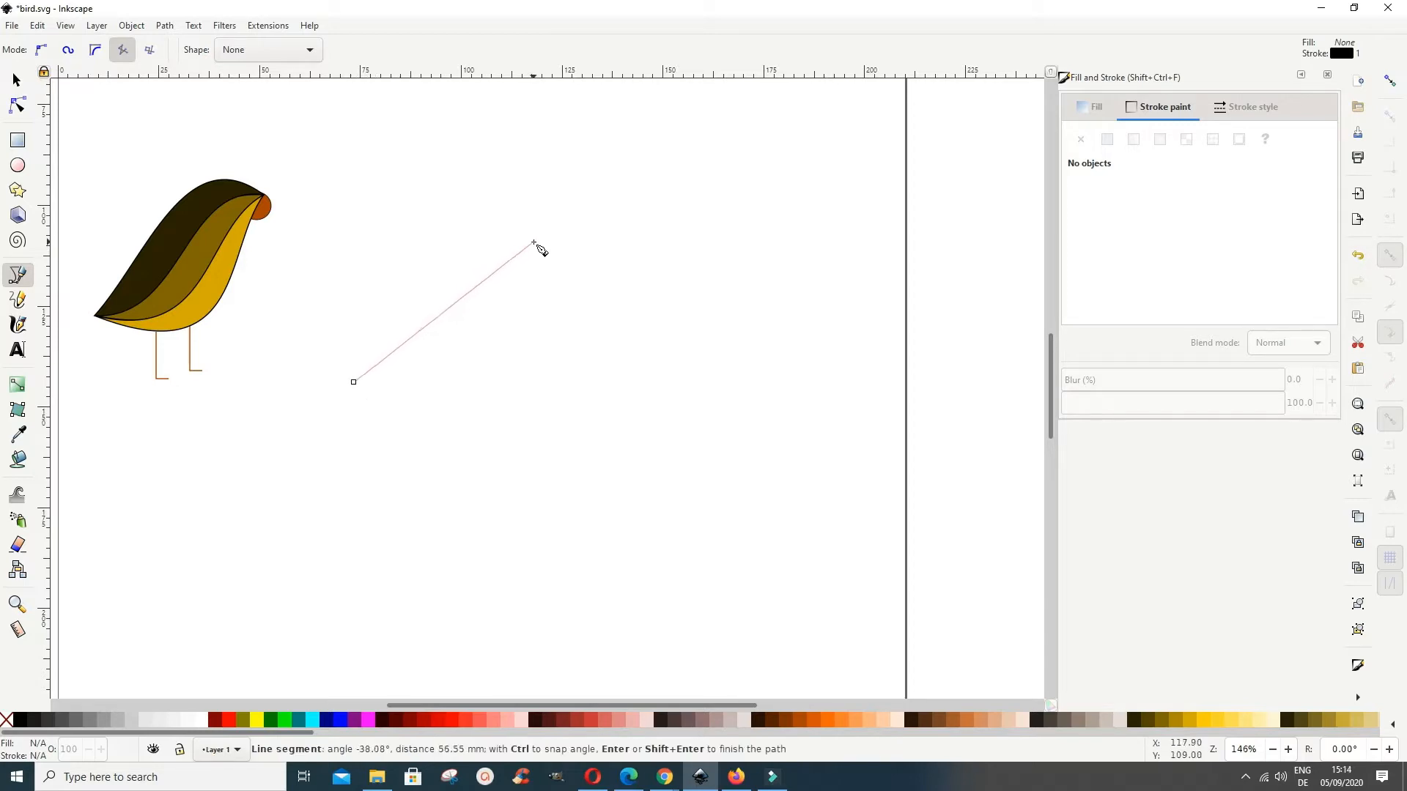
click(522, 231)
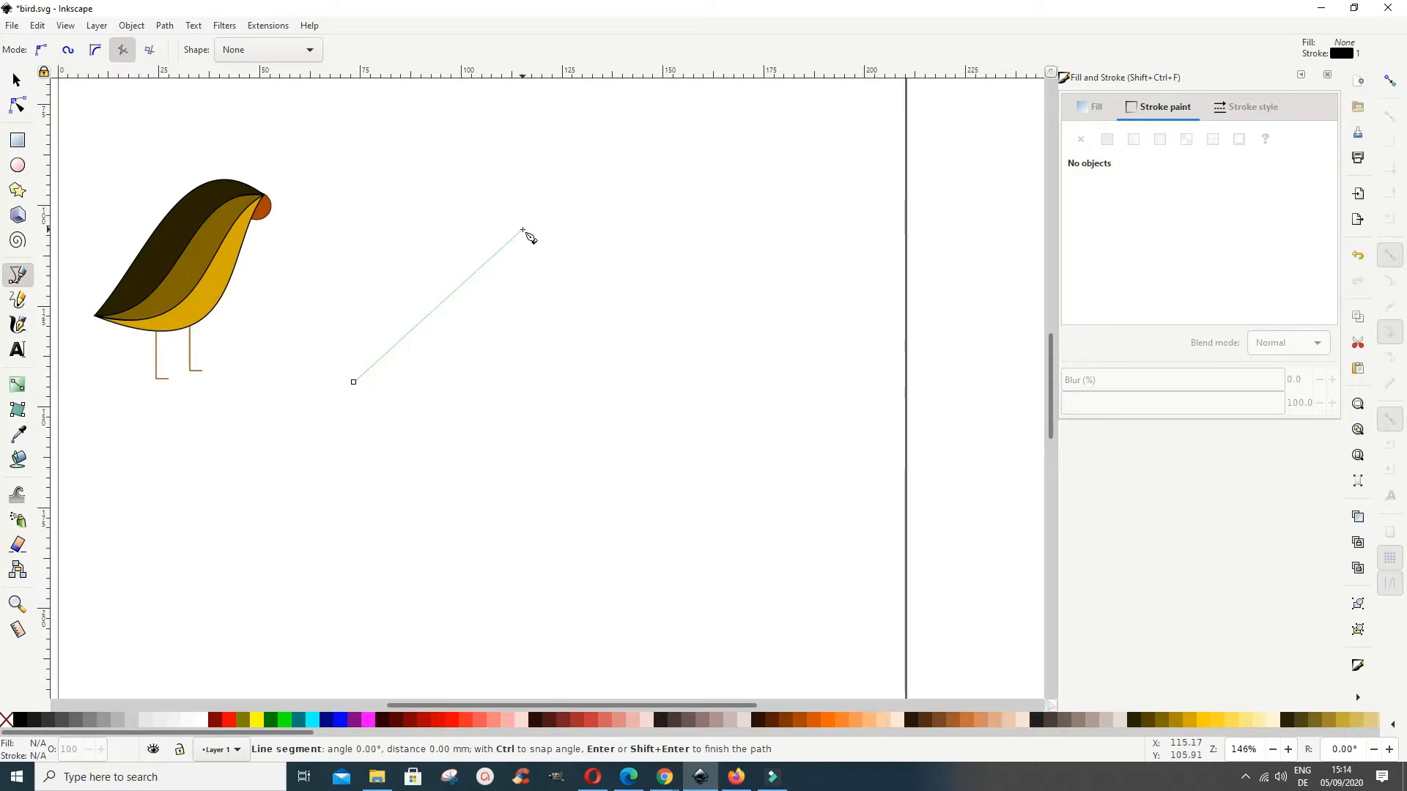
key(Return)
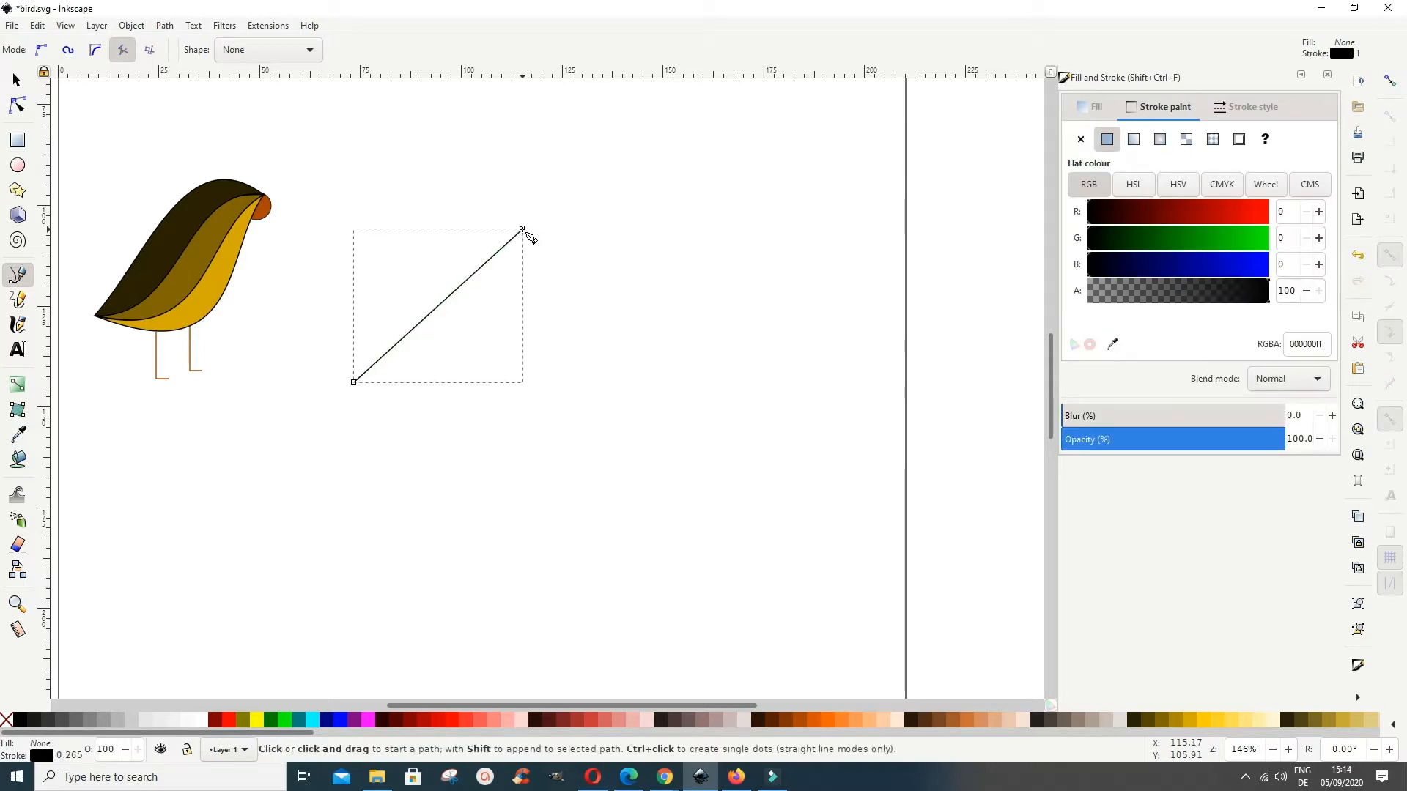
click(521, 230)
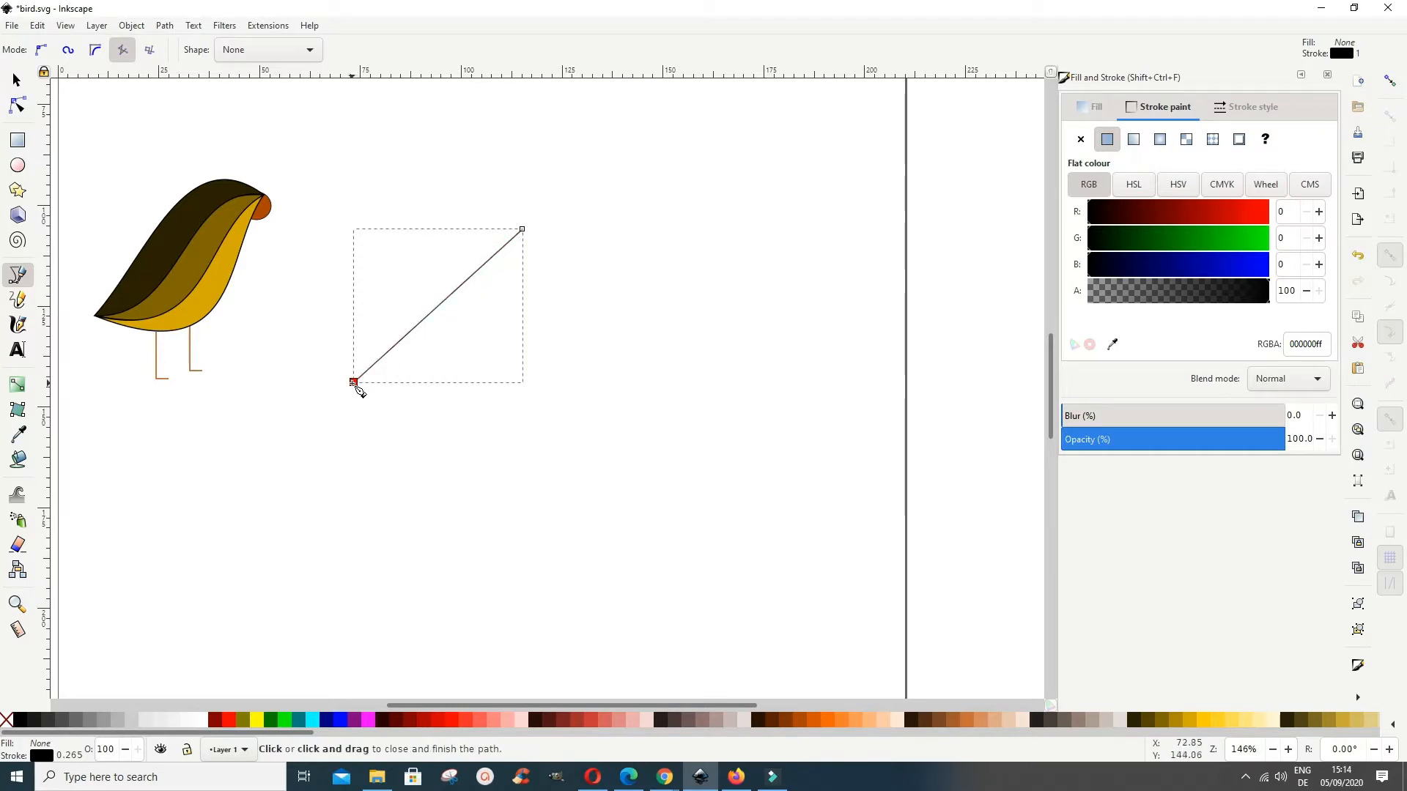
click(354, 381)
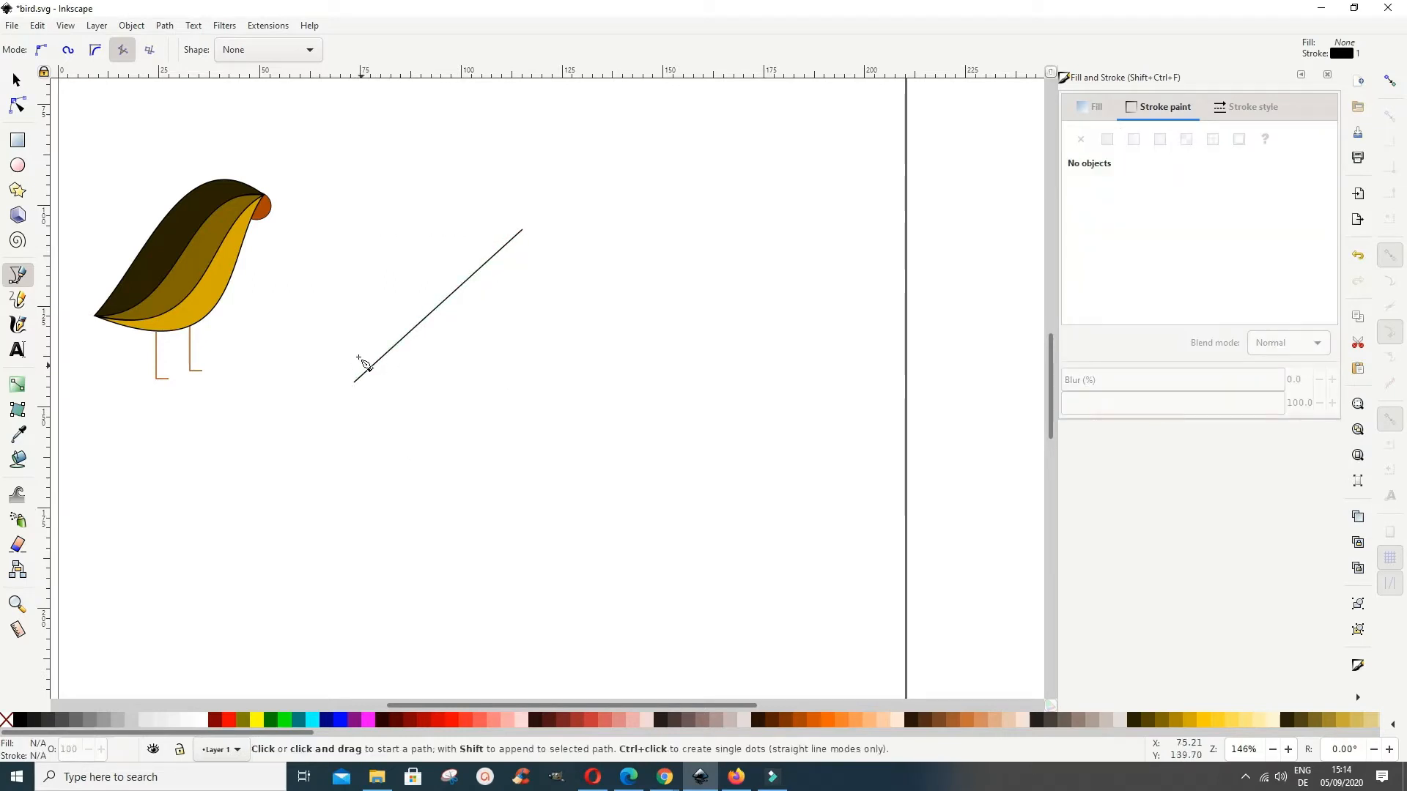
click(17, 80)
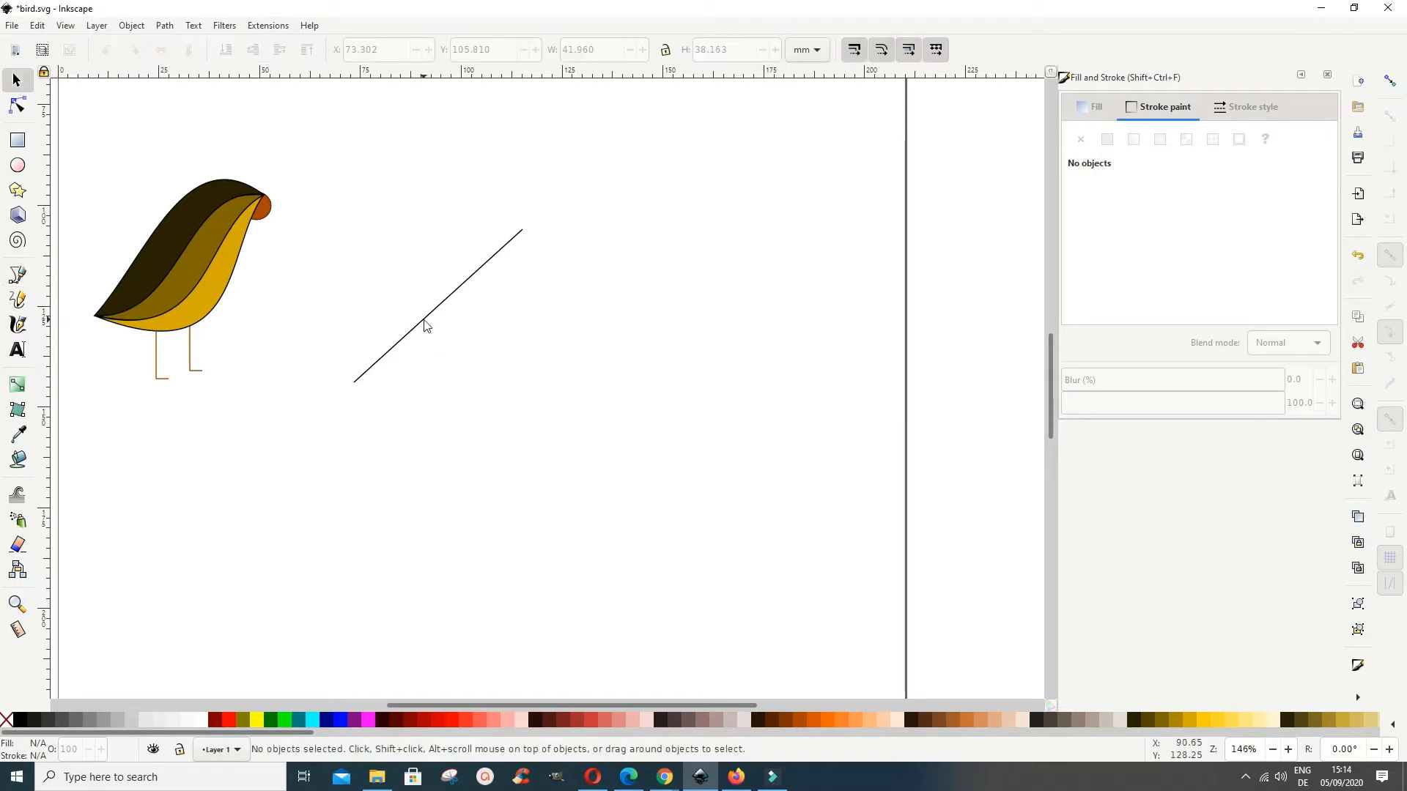
click(425, 322)
key(Delete)
Step: Draw a diagonal straight line beside the finished bird and return to its start to close the two-segment path
click(18, 275)
click(381, 390)
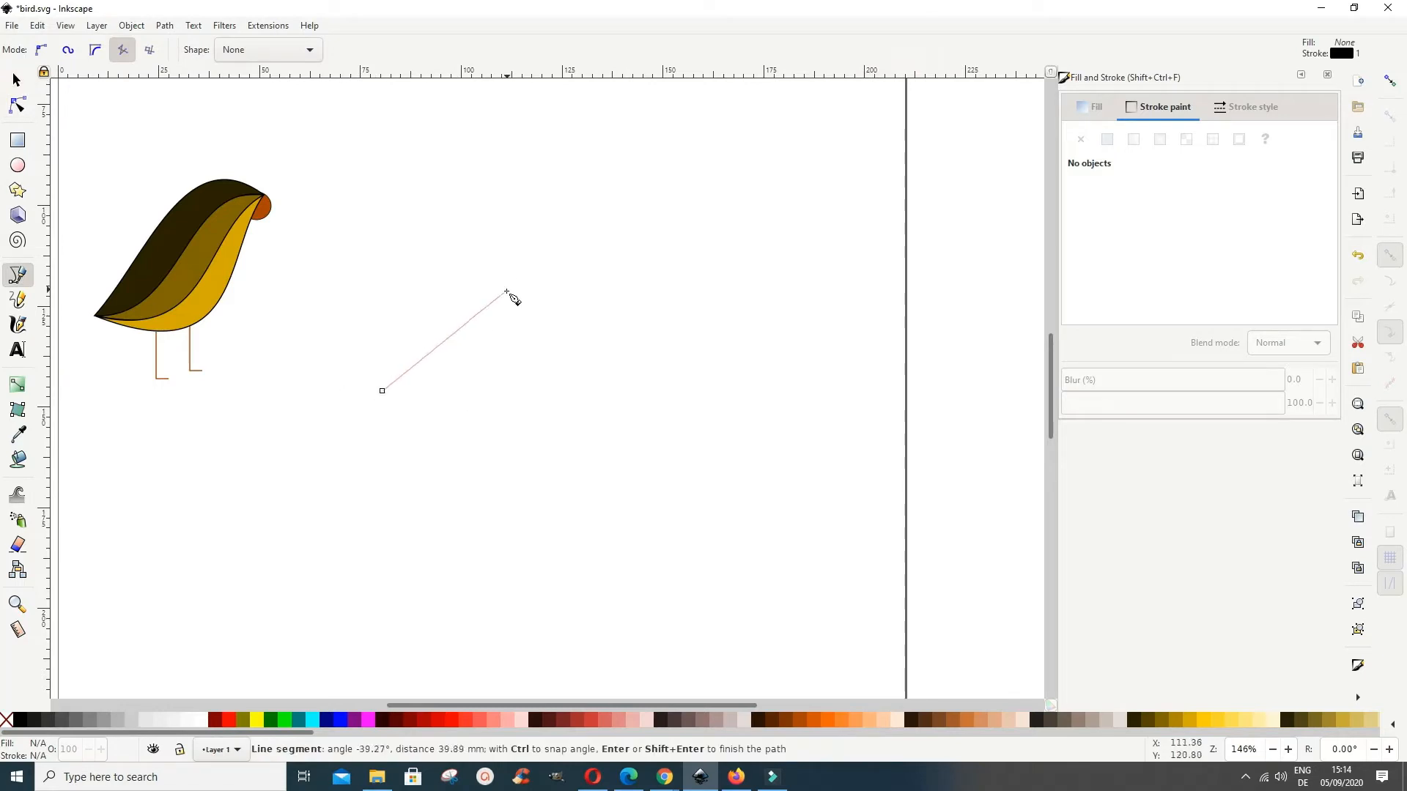
click(546, 252)
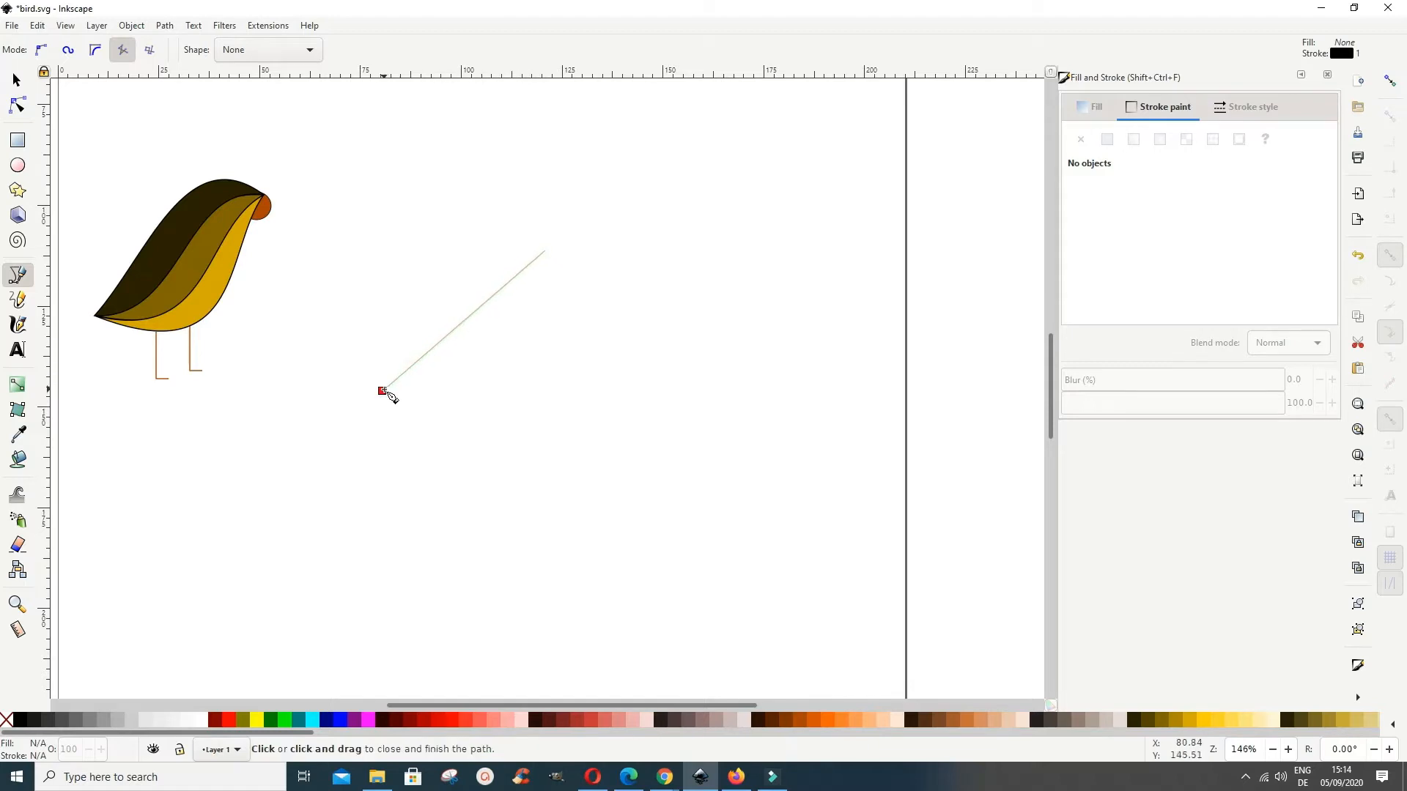
click(384, 392)
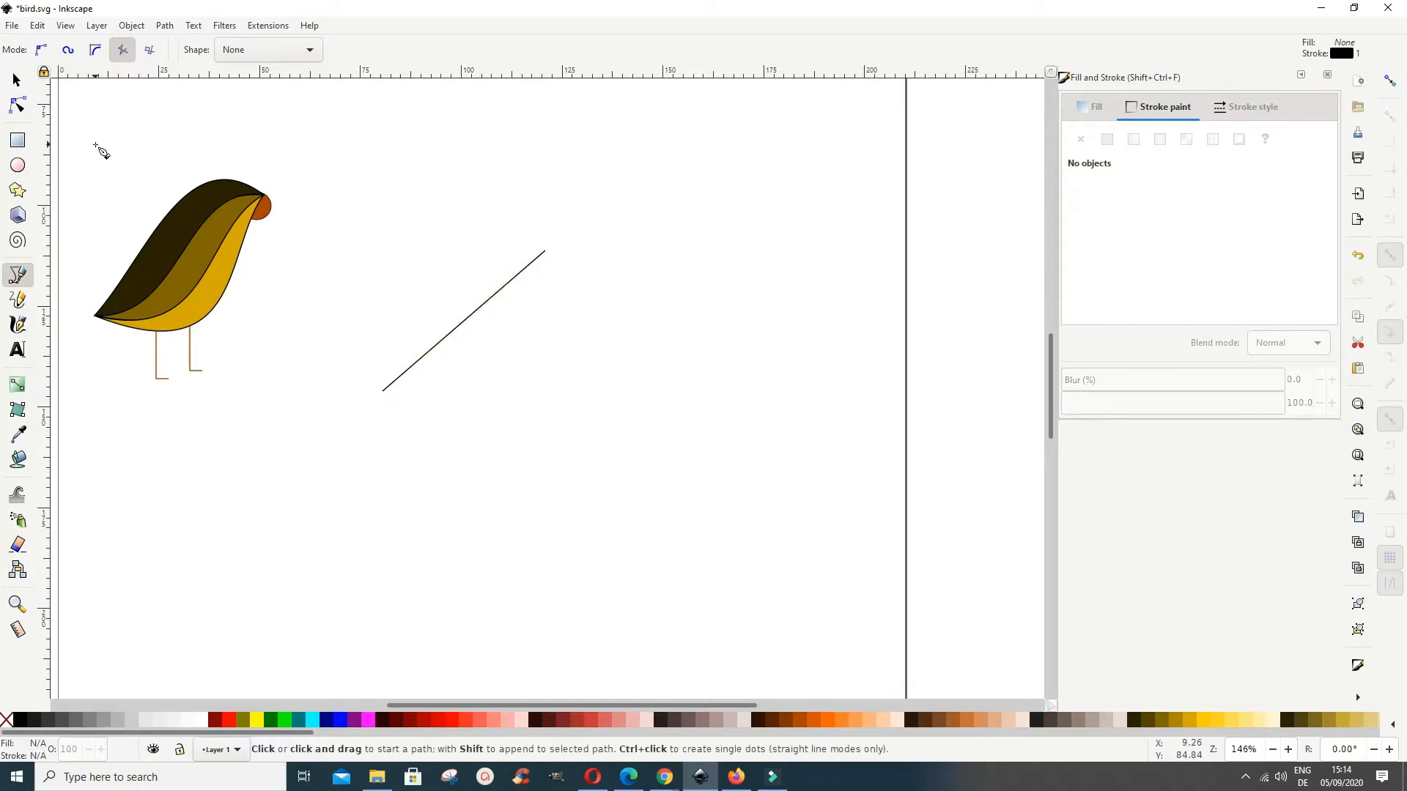
Step: Bend both straight segments of the closed path into S-curves, separating them into a slim feather-like body shape
click(18, 106)
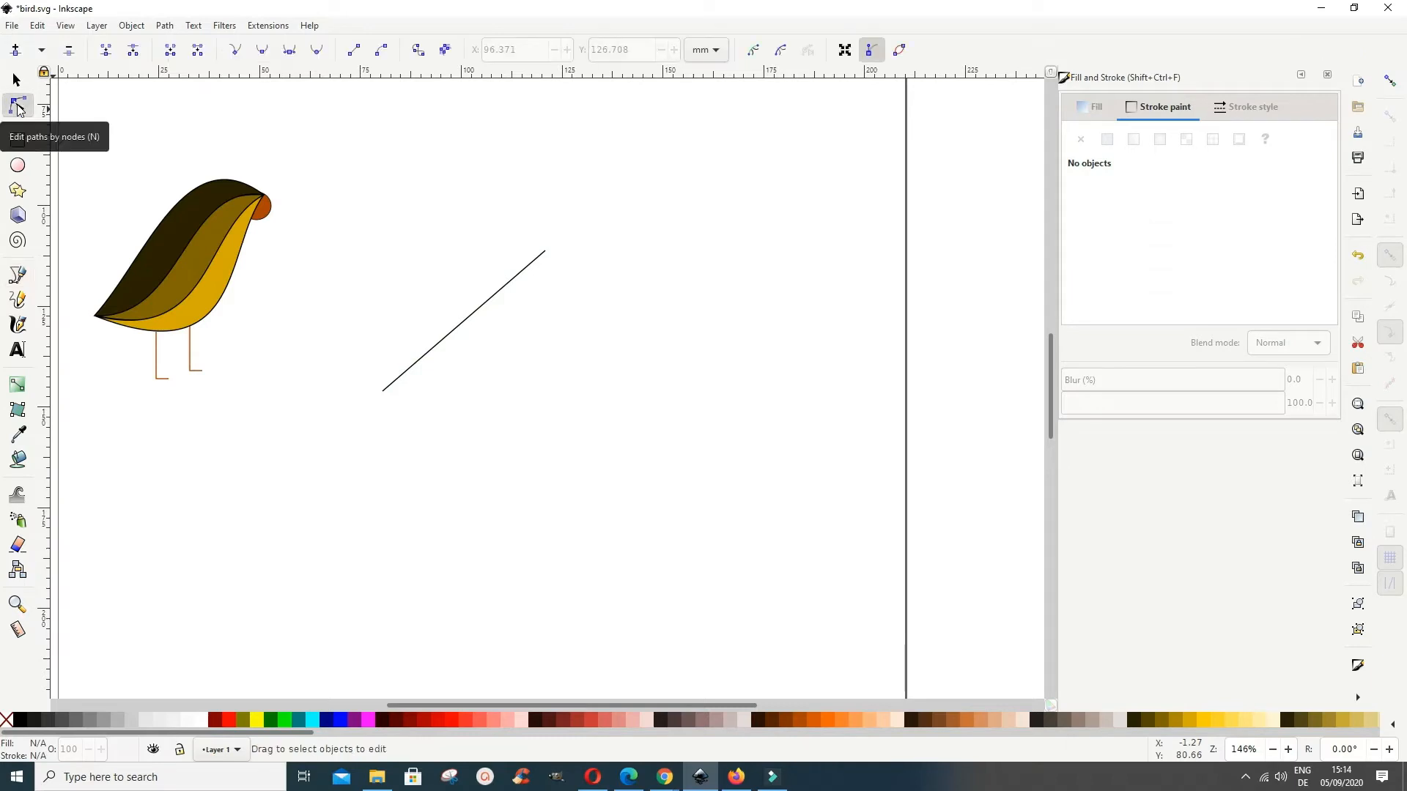
click(459, 327)
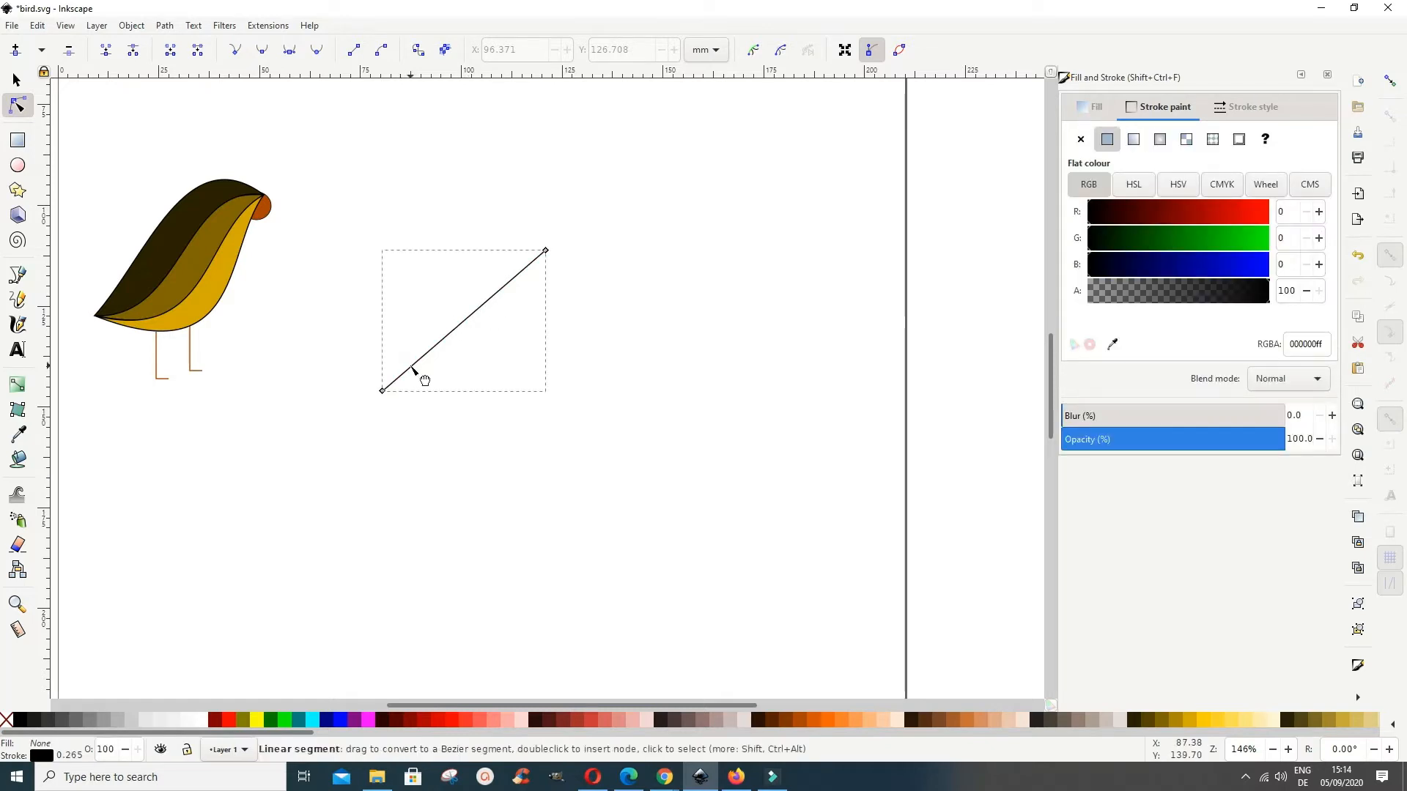
drag(418, 370, 432, 397)
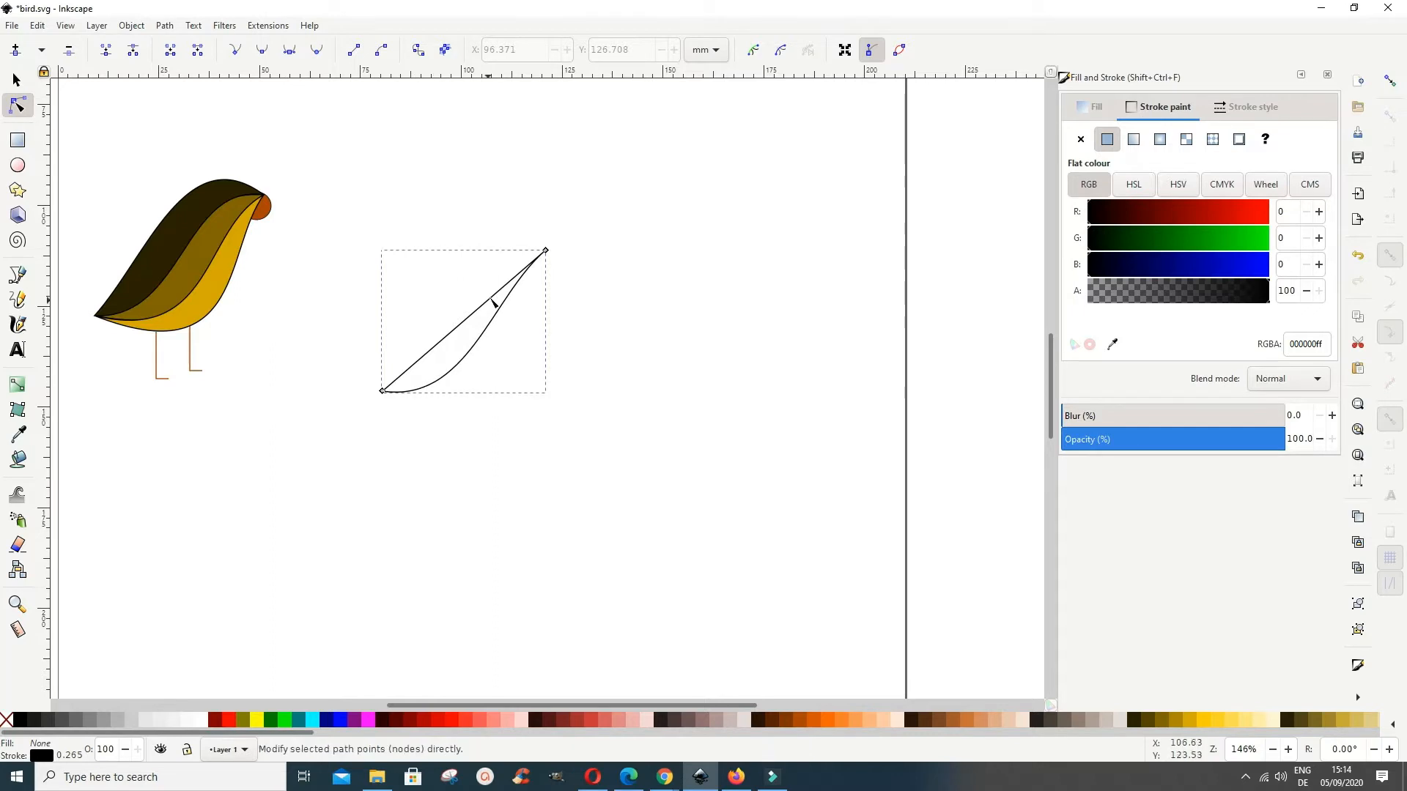
drag(526, 306, 493, 276)
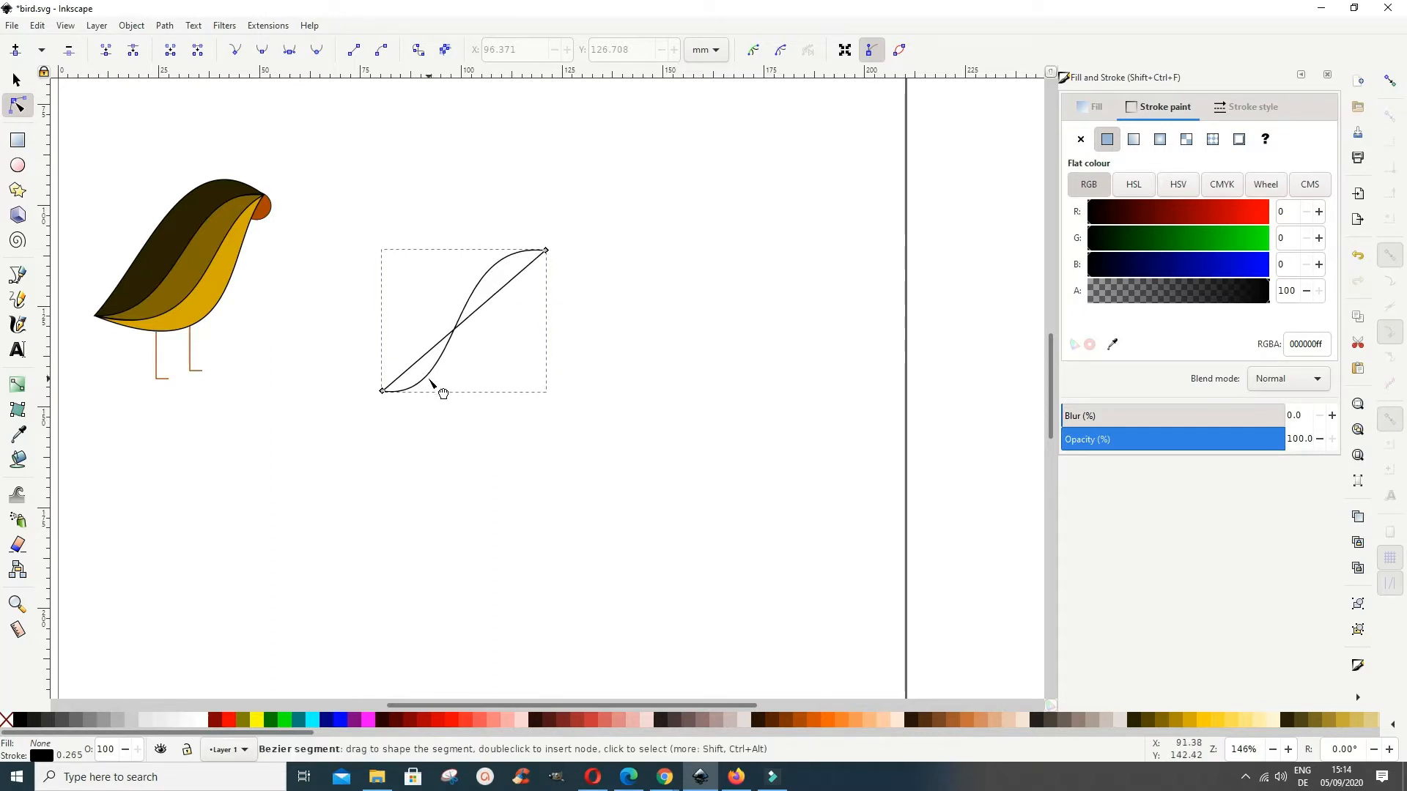
drag(440, 389, 445, 396)
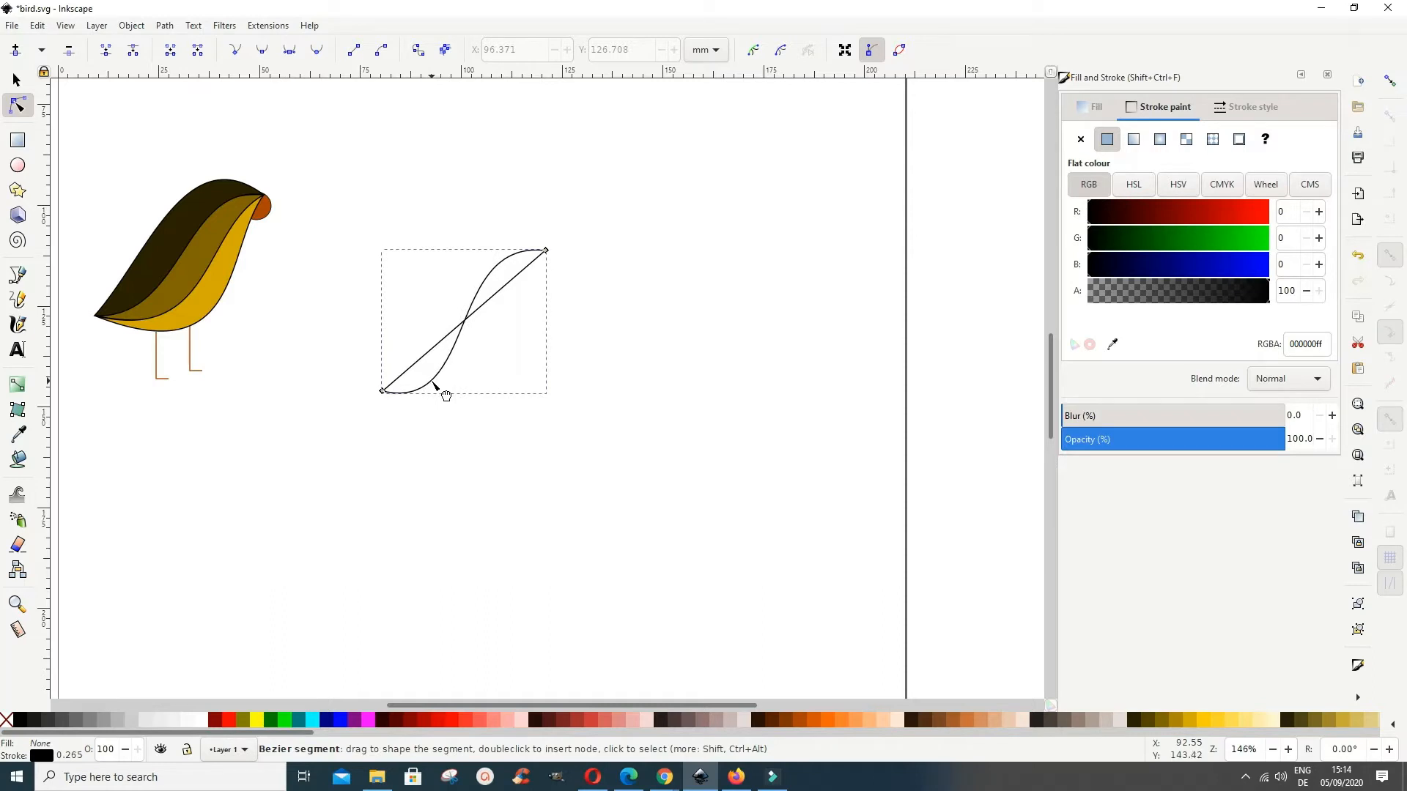
click(524, 296)
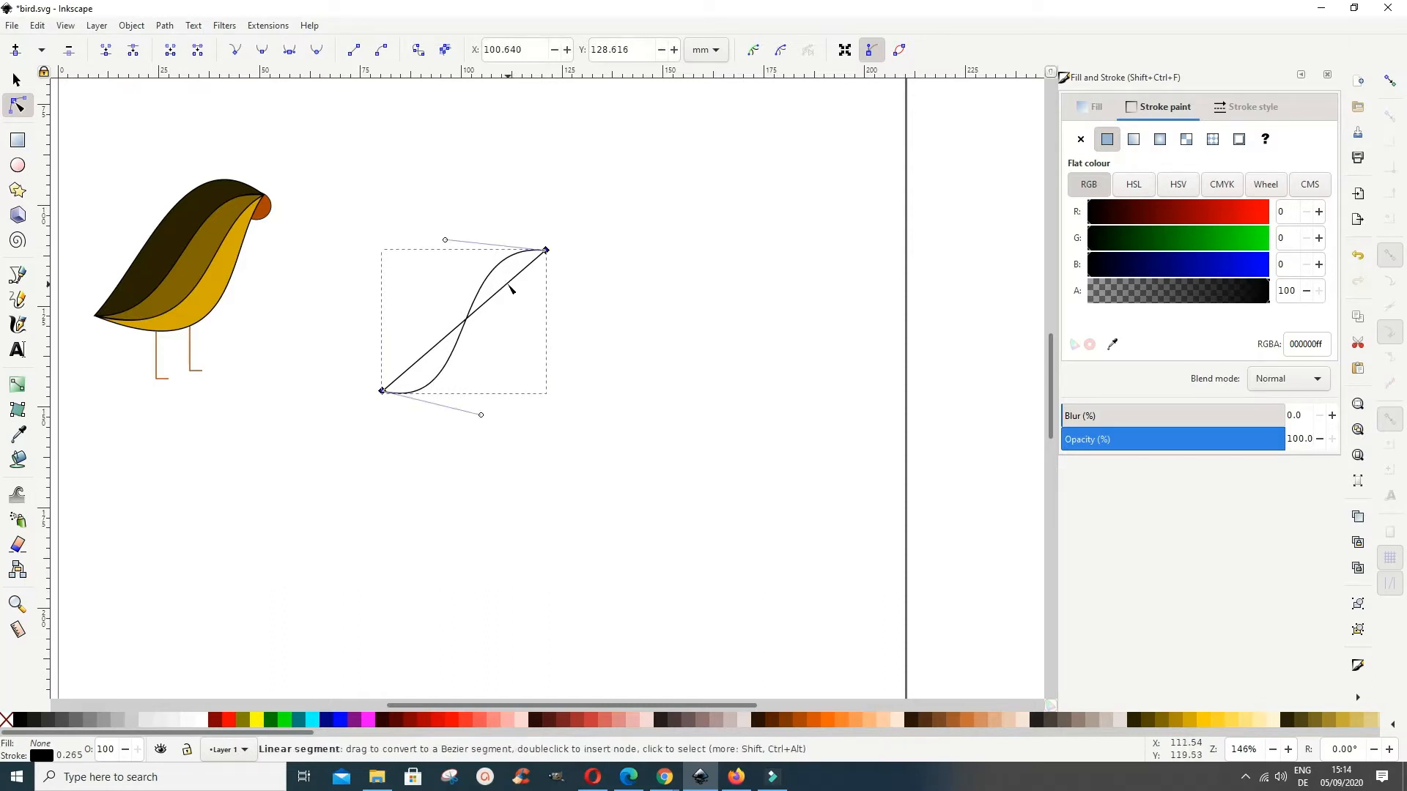
drag(523, 298, 501, 249)
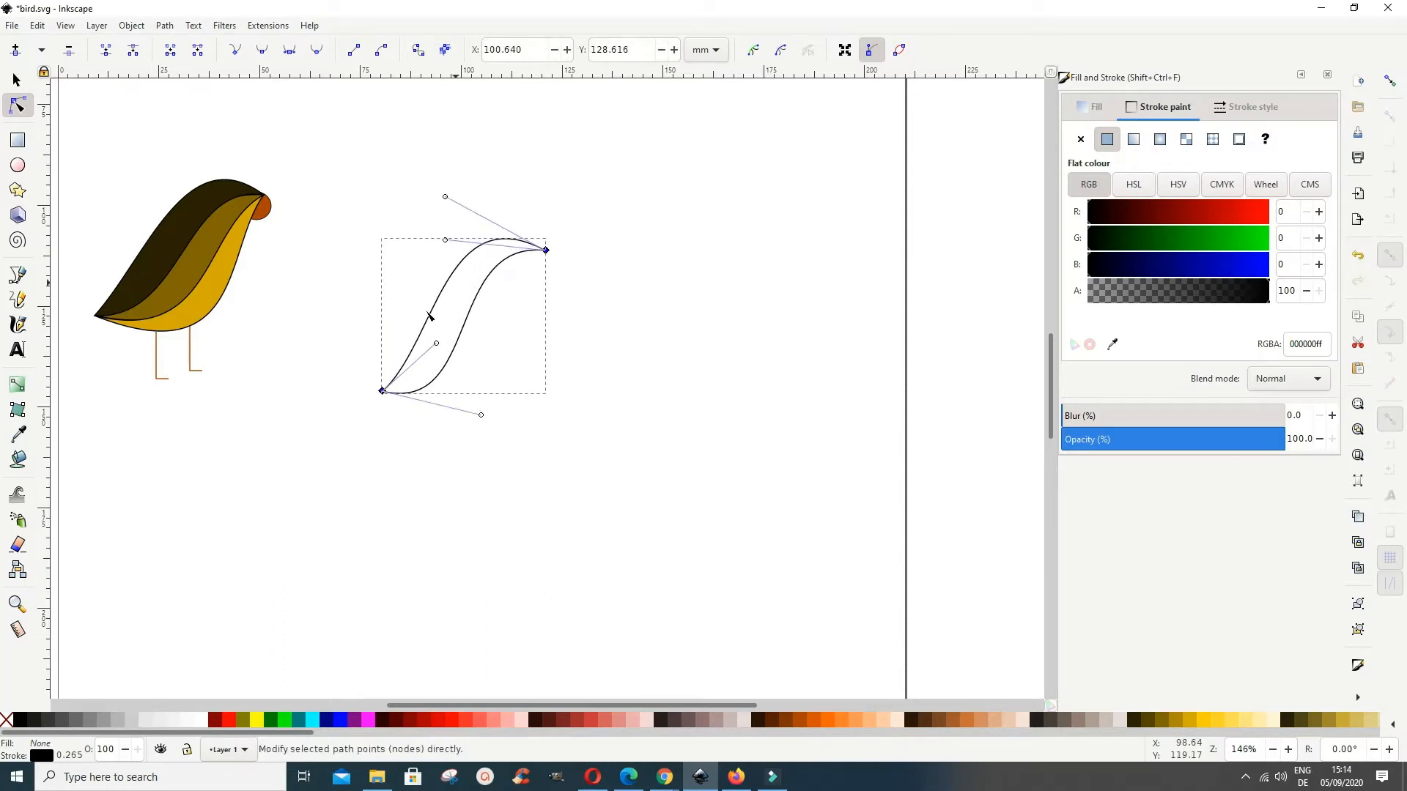
Step: Refine both curved edges into a smooth, wider body band and fill the shape with #806600
drag(412, 356, 450, 408)
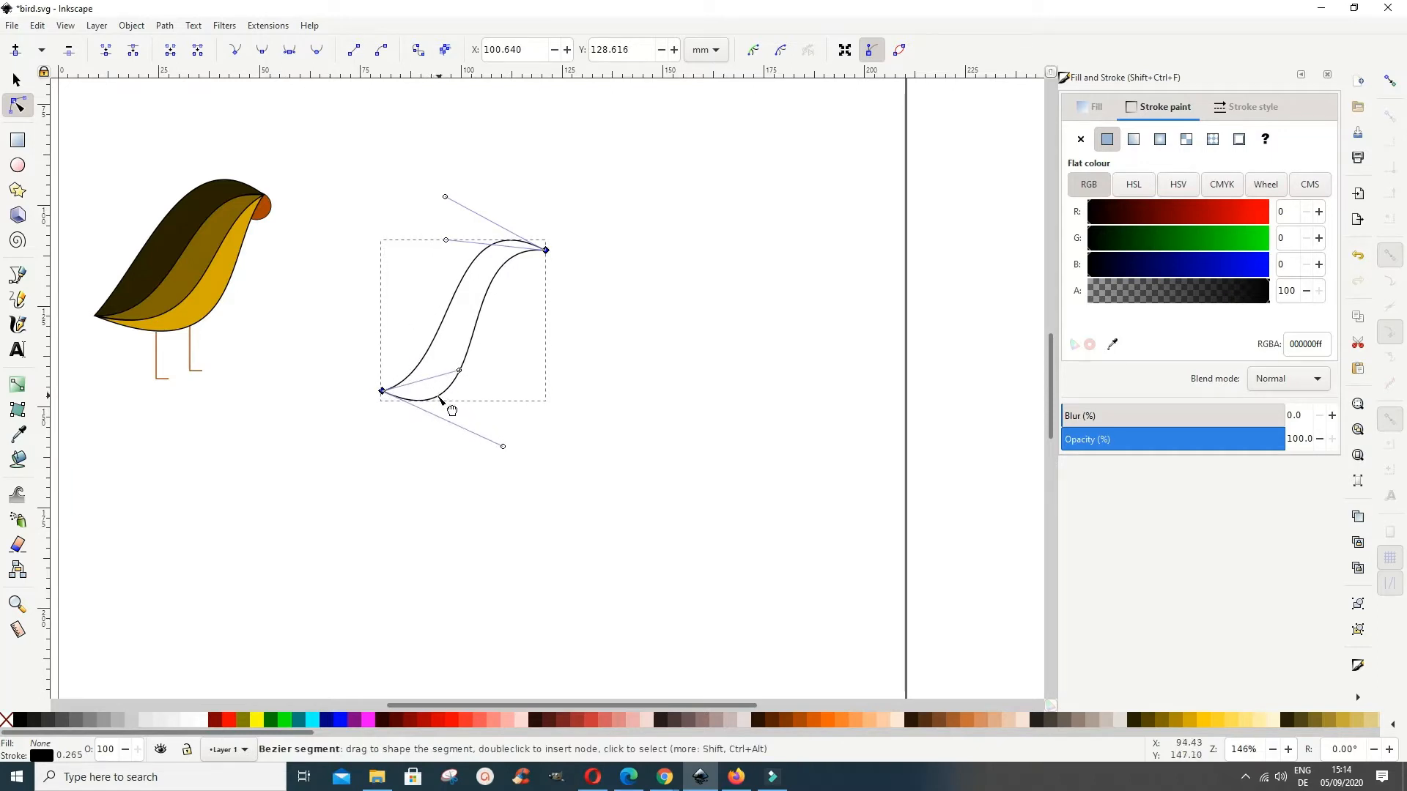
click(427, 366)
drag(421, 361, 427, 369)
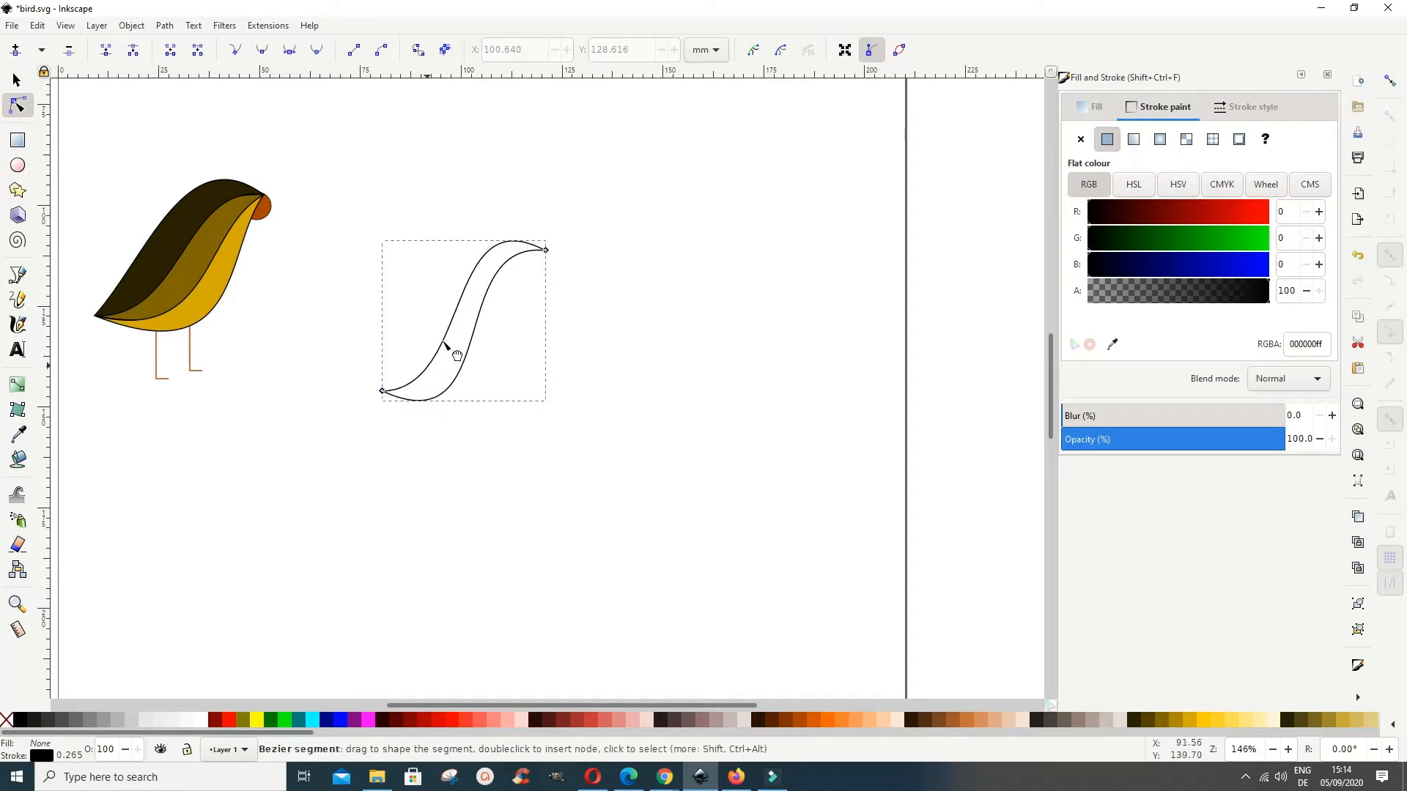
drag(521, 261, 521, 260)
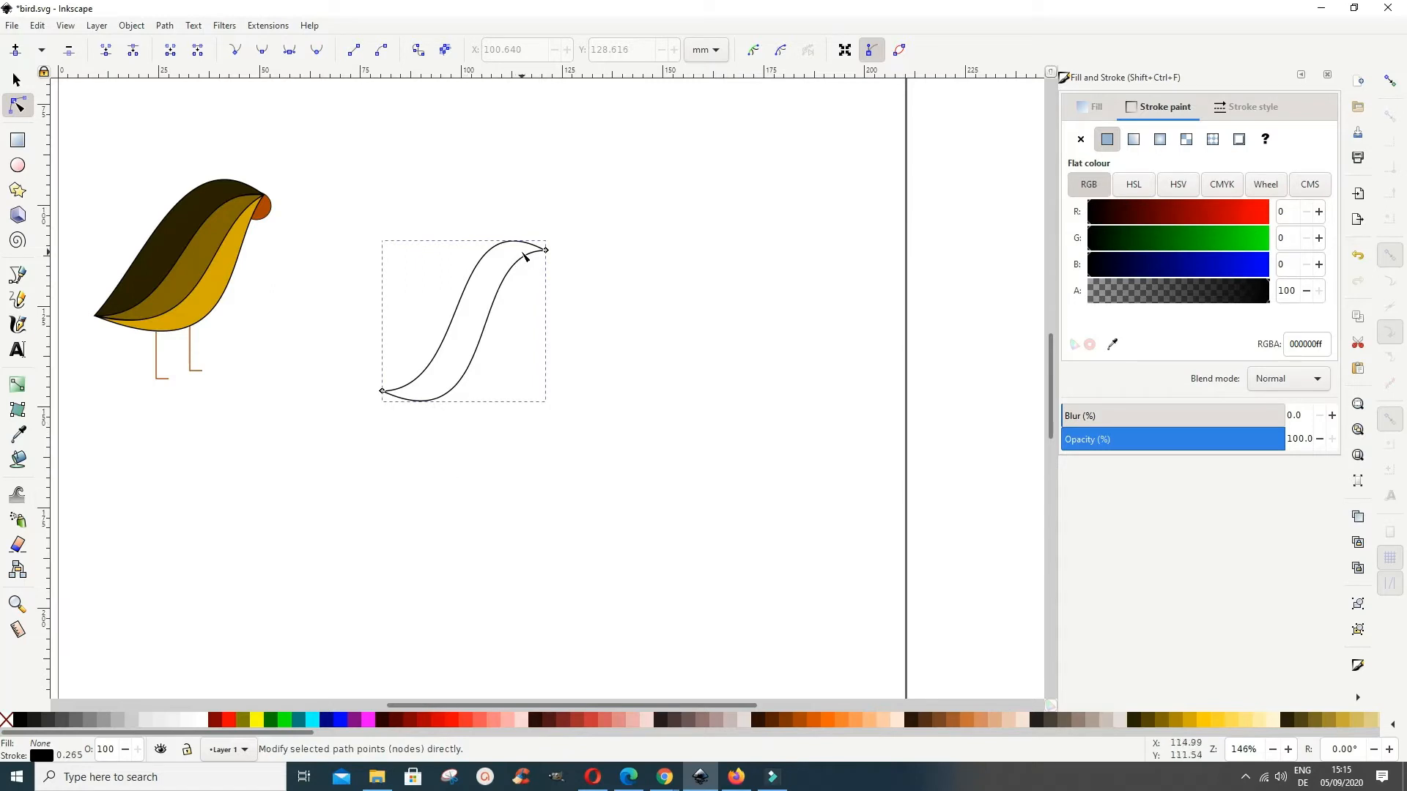
drag(523, 257, 527, 261)
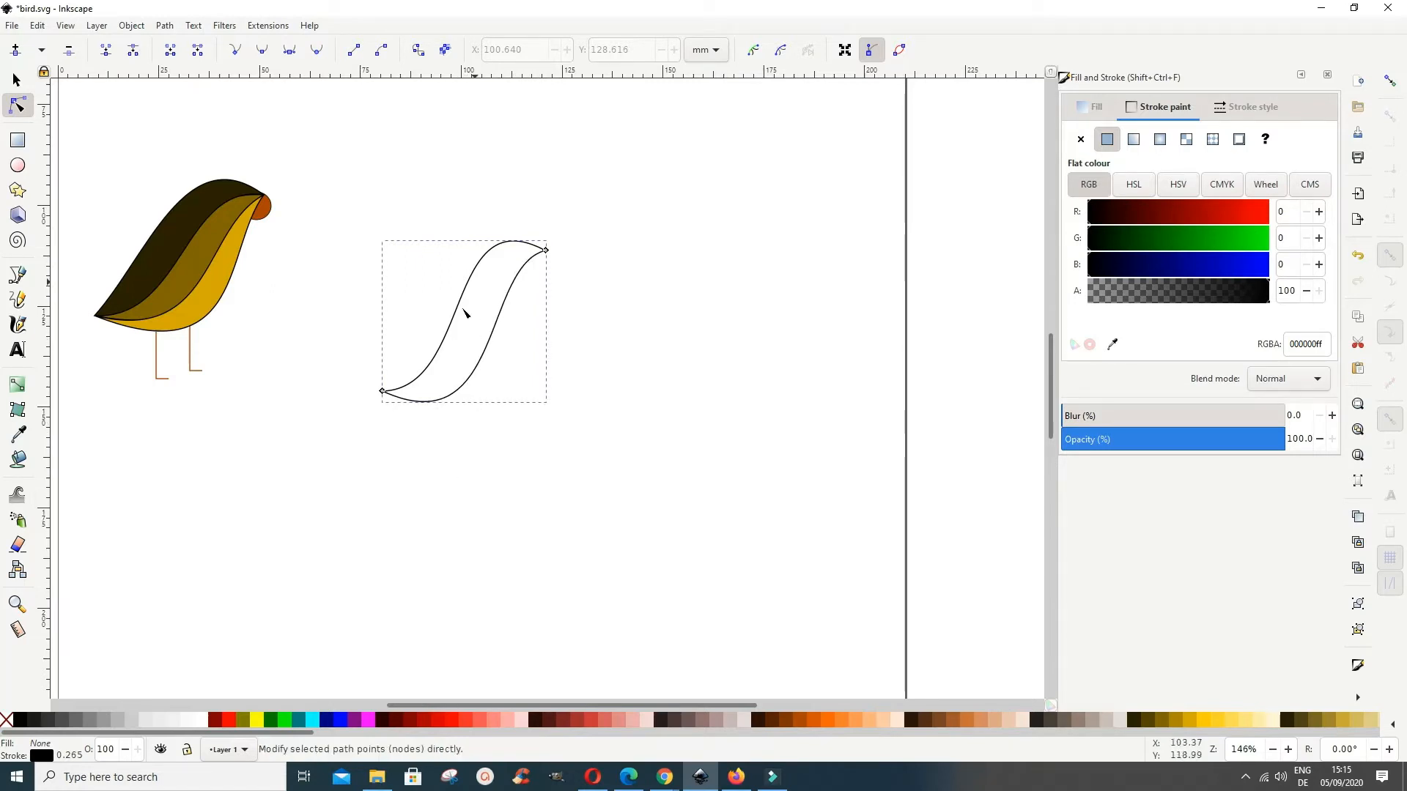
drag(502, 245, 510, 256)
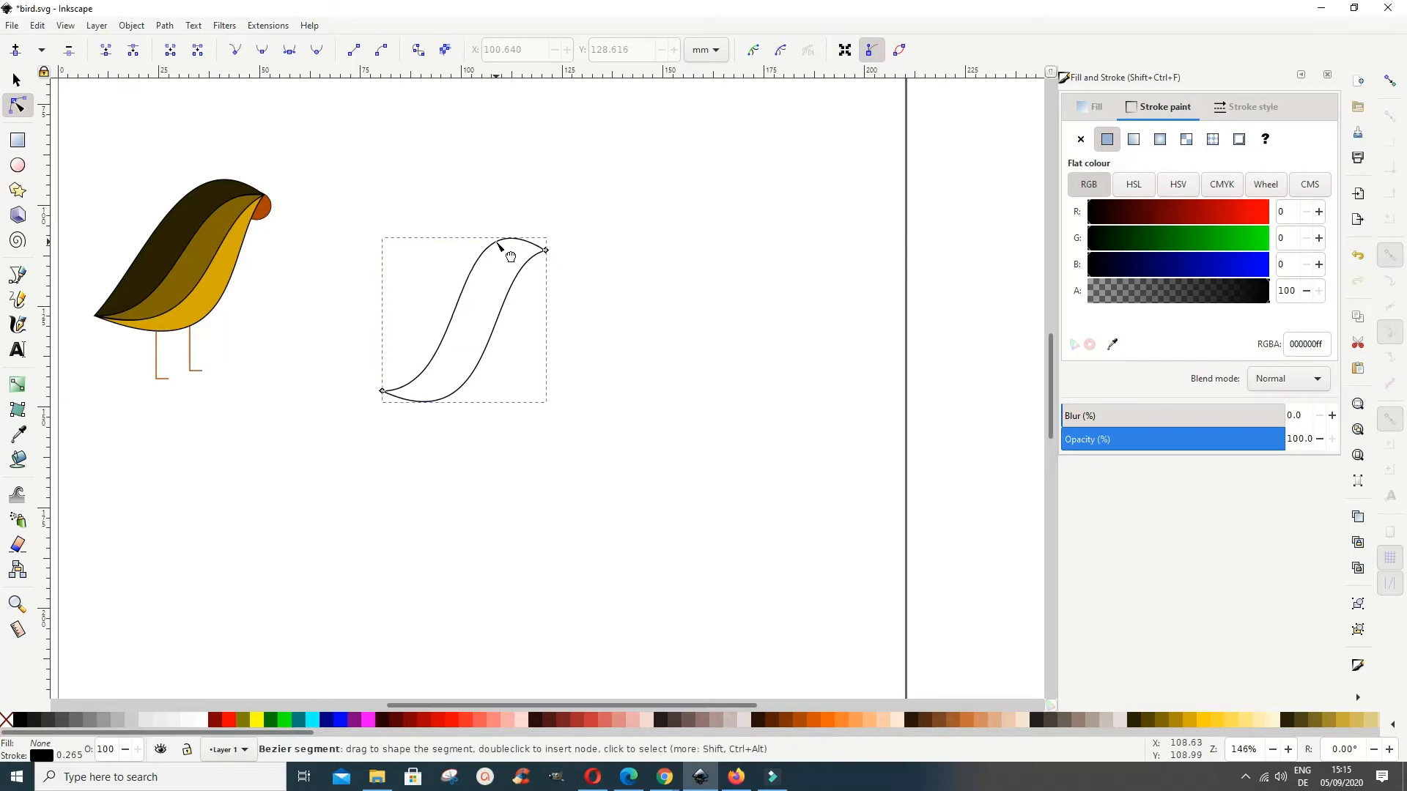
click(1161, 719)
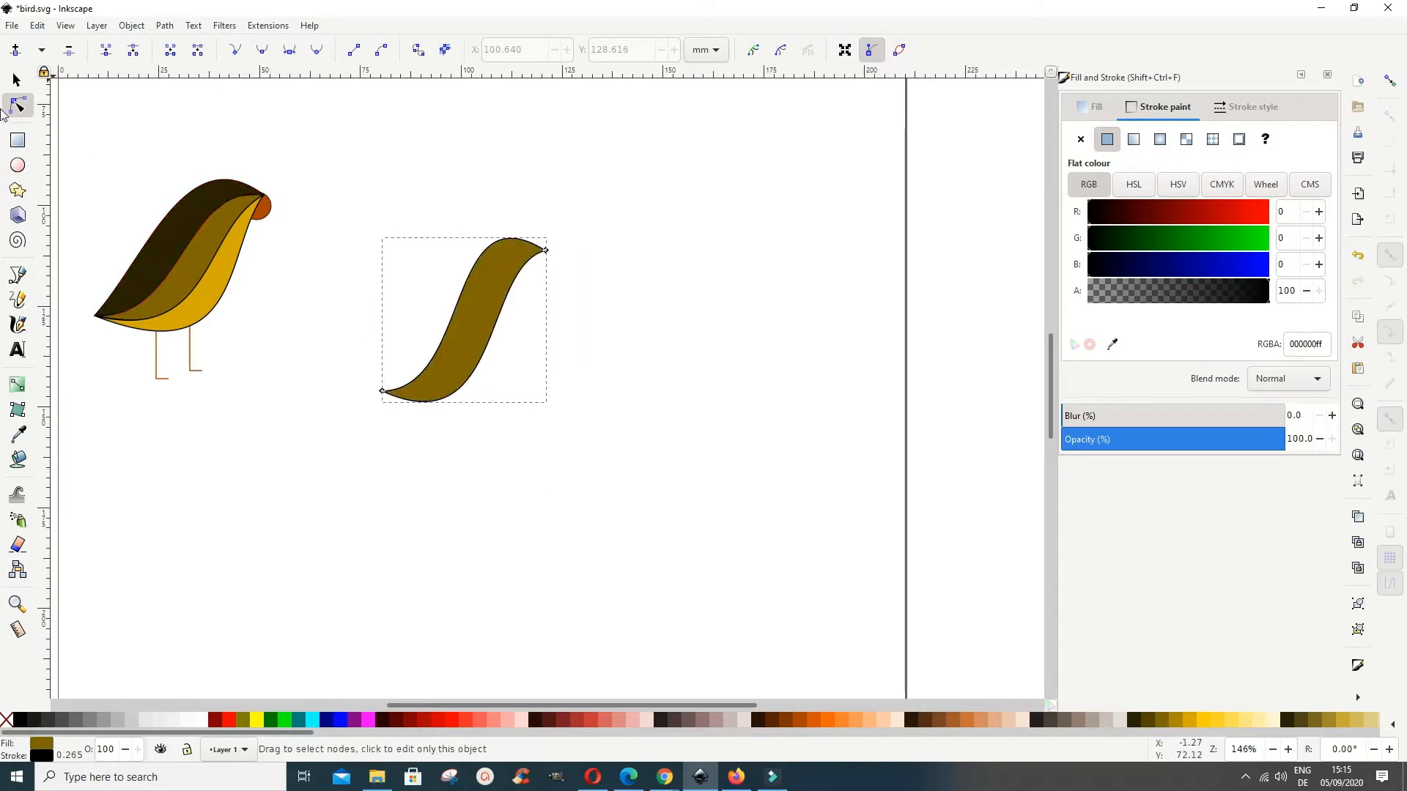
Step: Draw a second closed two-segment straight path, about 53 mm long, between the two tips of the brown shape
click(19, 276)
click(383, 391)
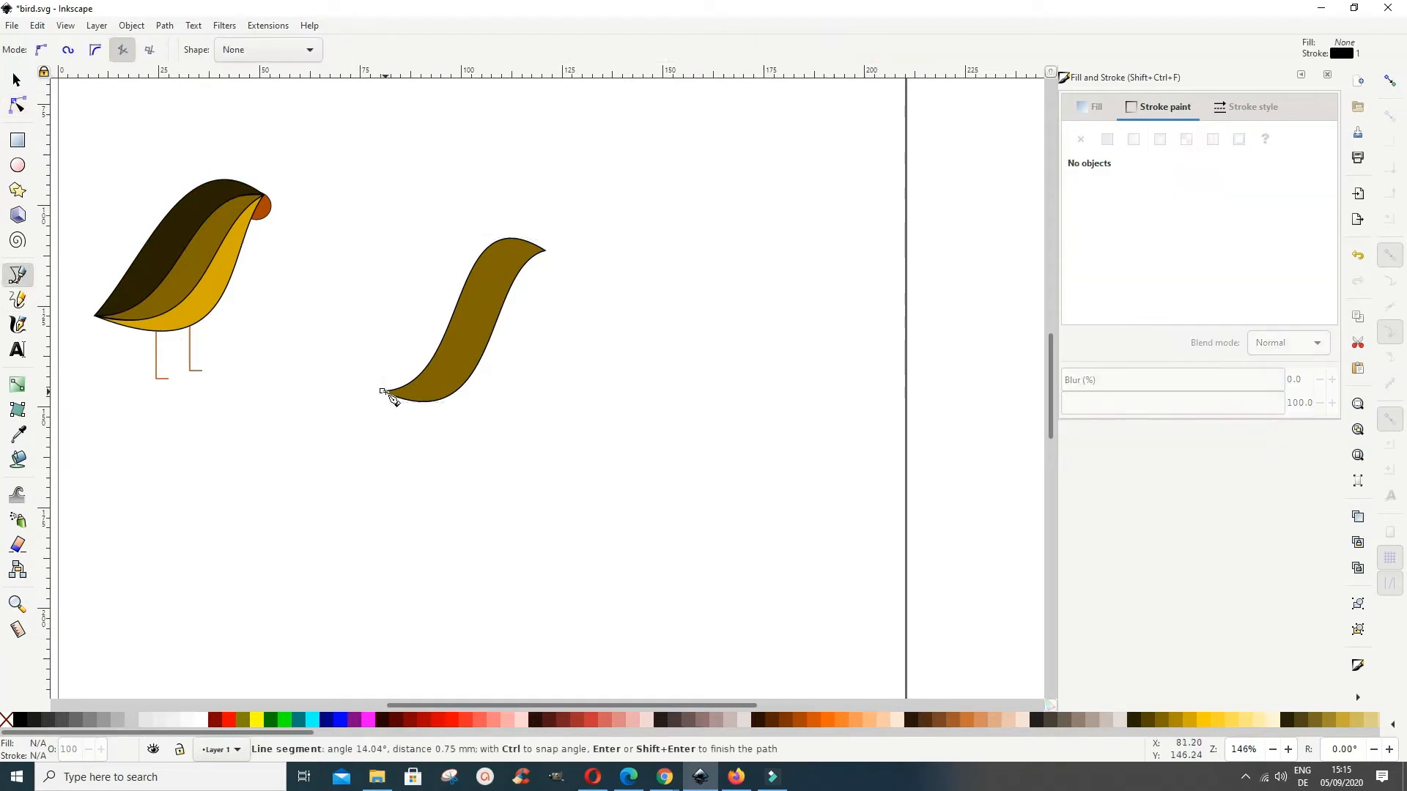
click(545, 250)
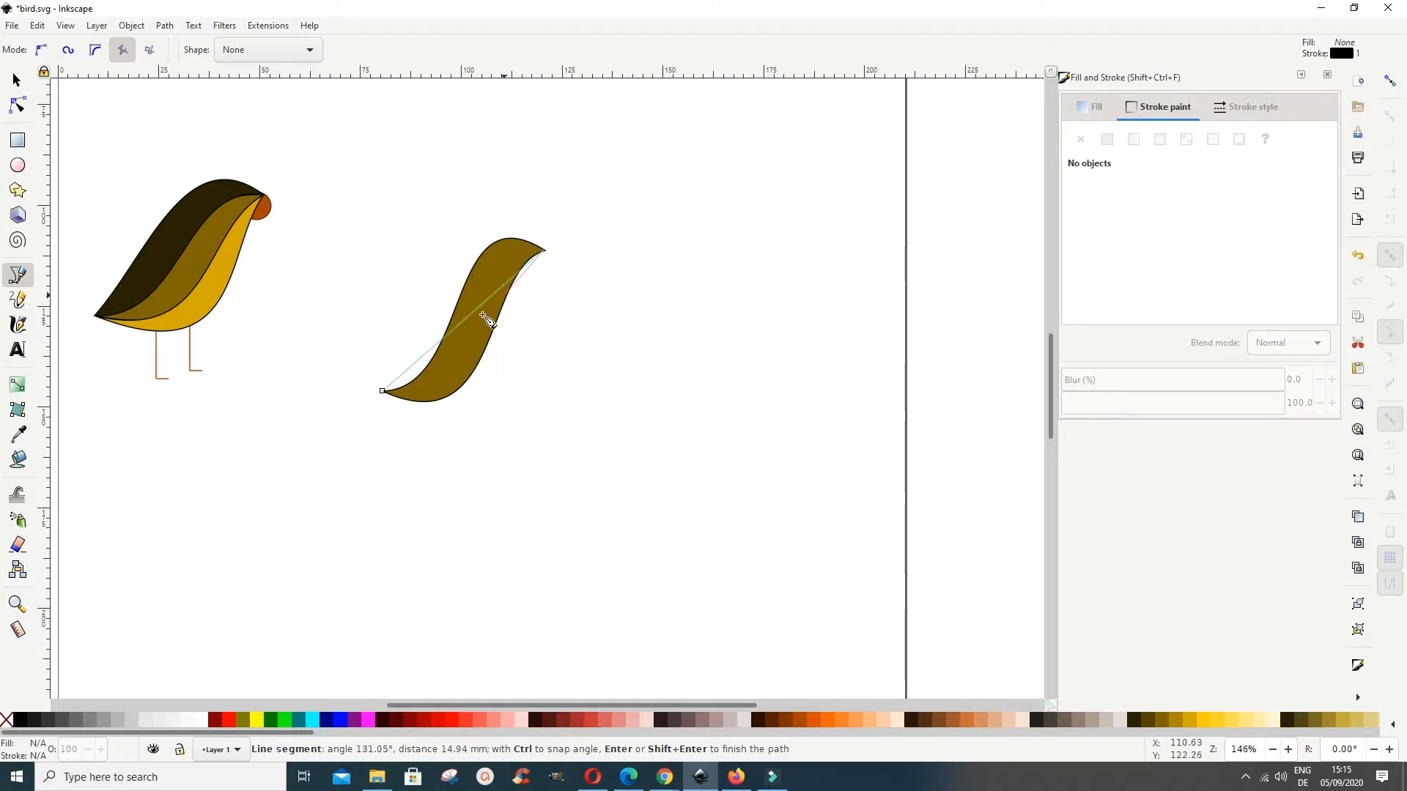
click(383, 391)
click(383, 390)
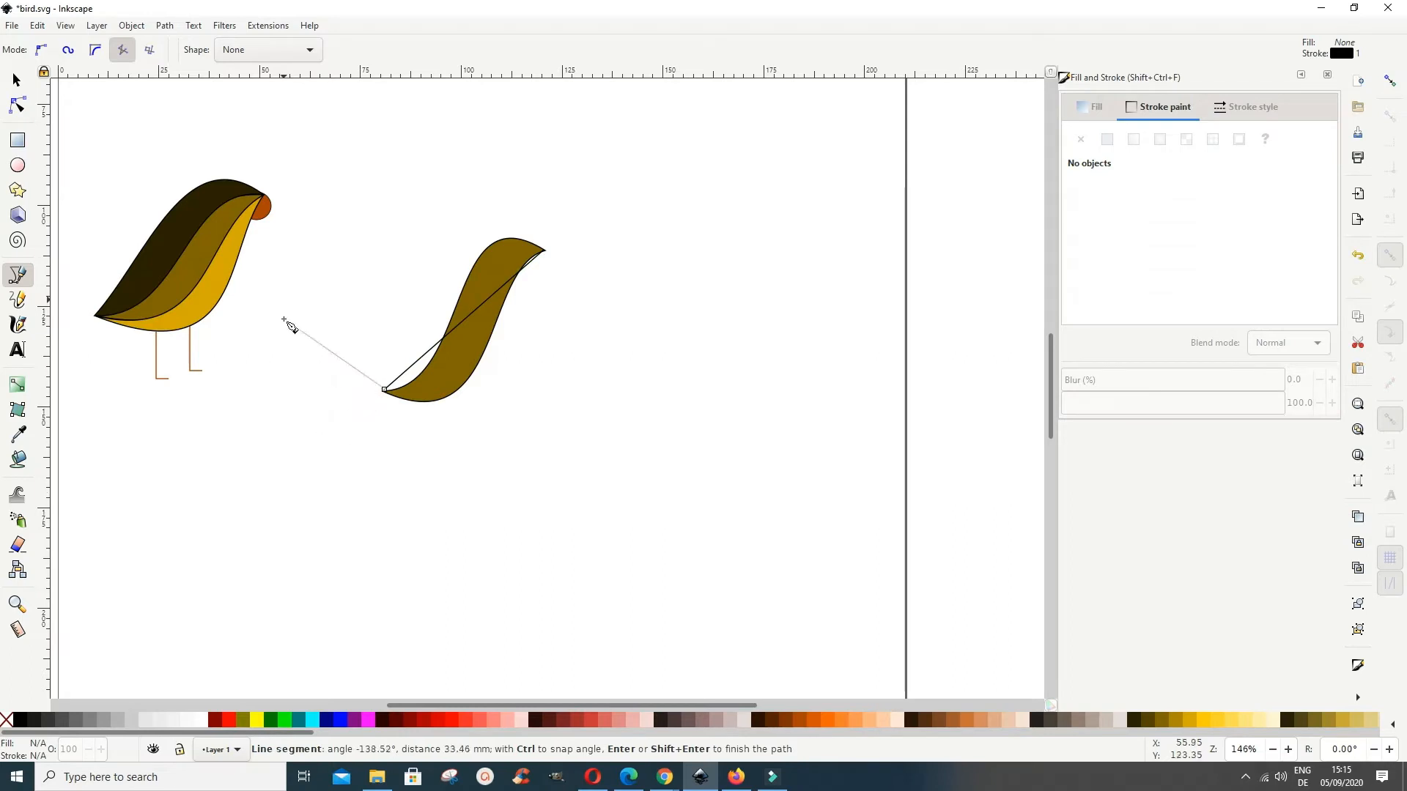
click(384, 390)
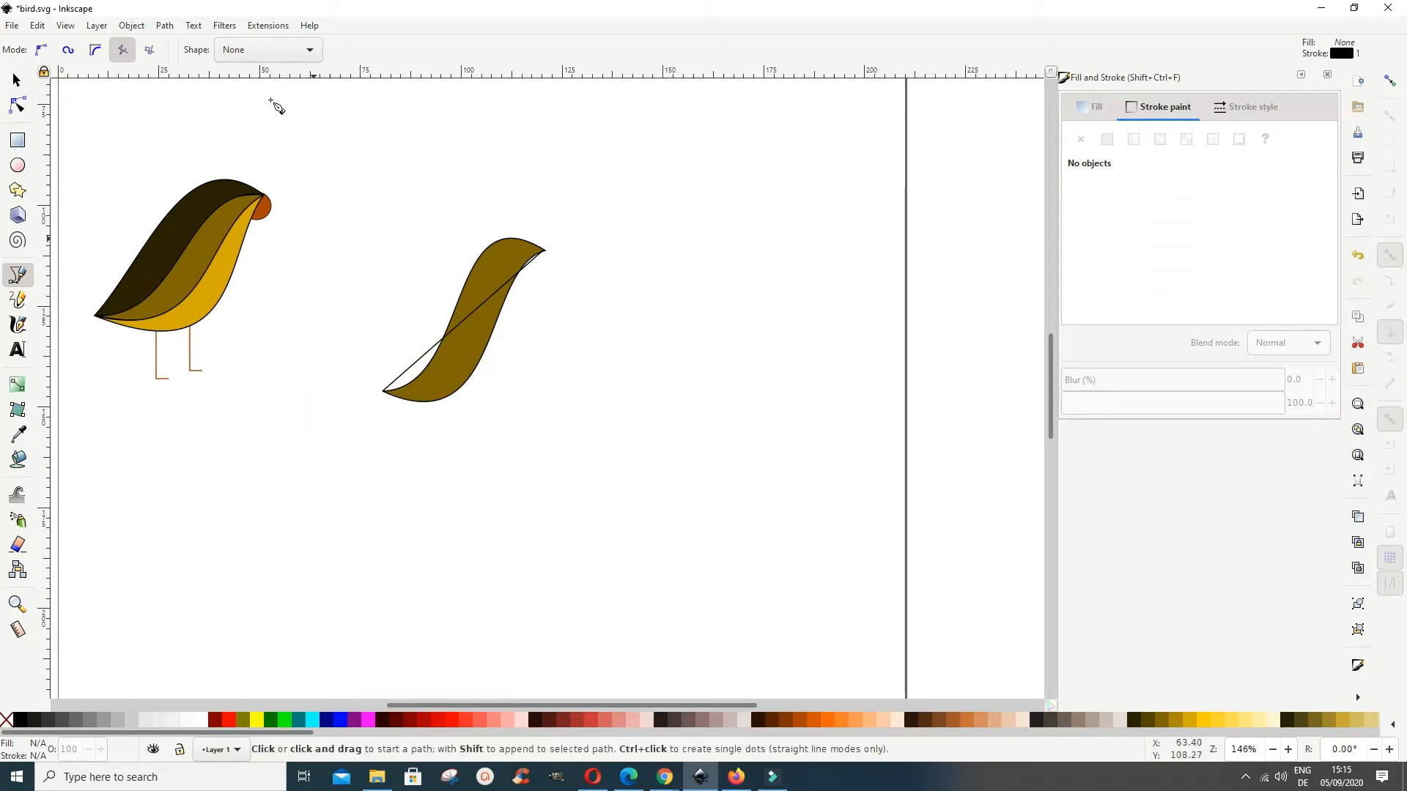
Step: Bend one segment of the second path into an S-curve arching above the brown shape to outline the bird's back
click(20, 104)
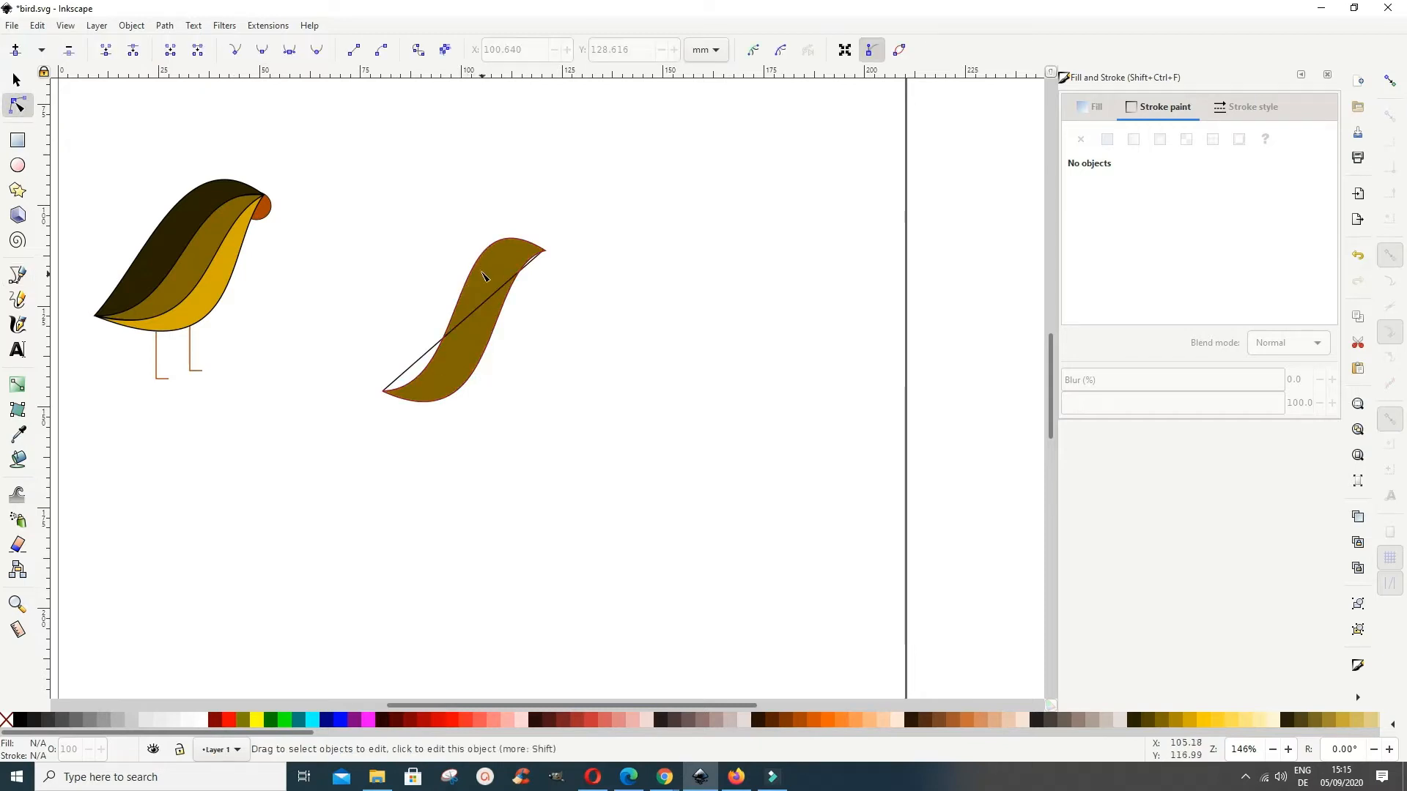
click(504, 292)
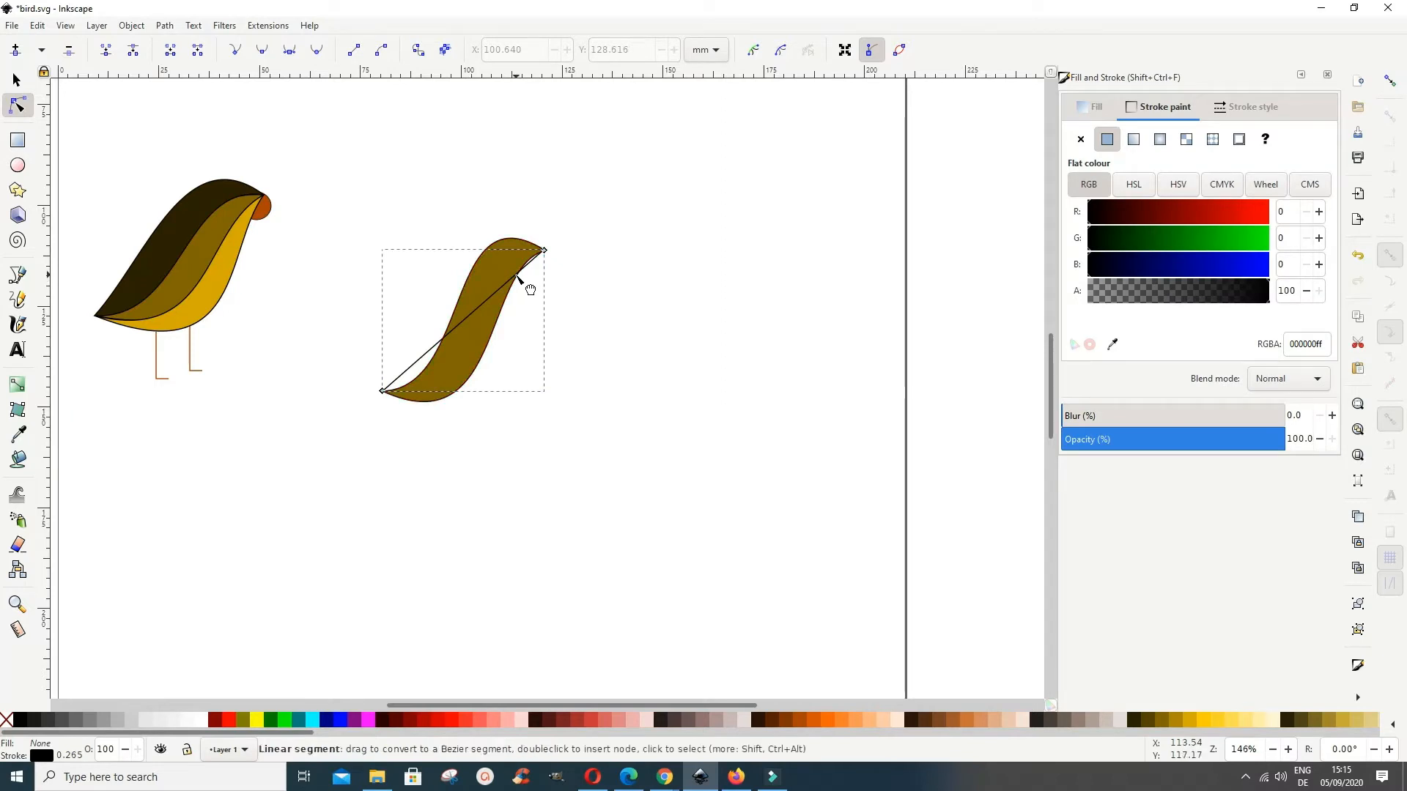
drag(517, 277, 486, 228)
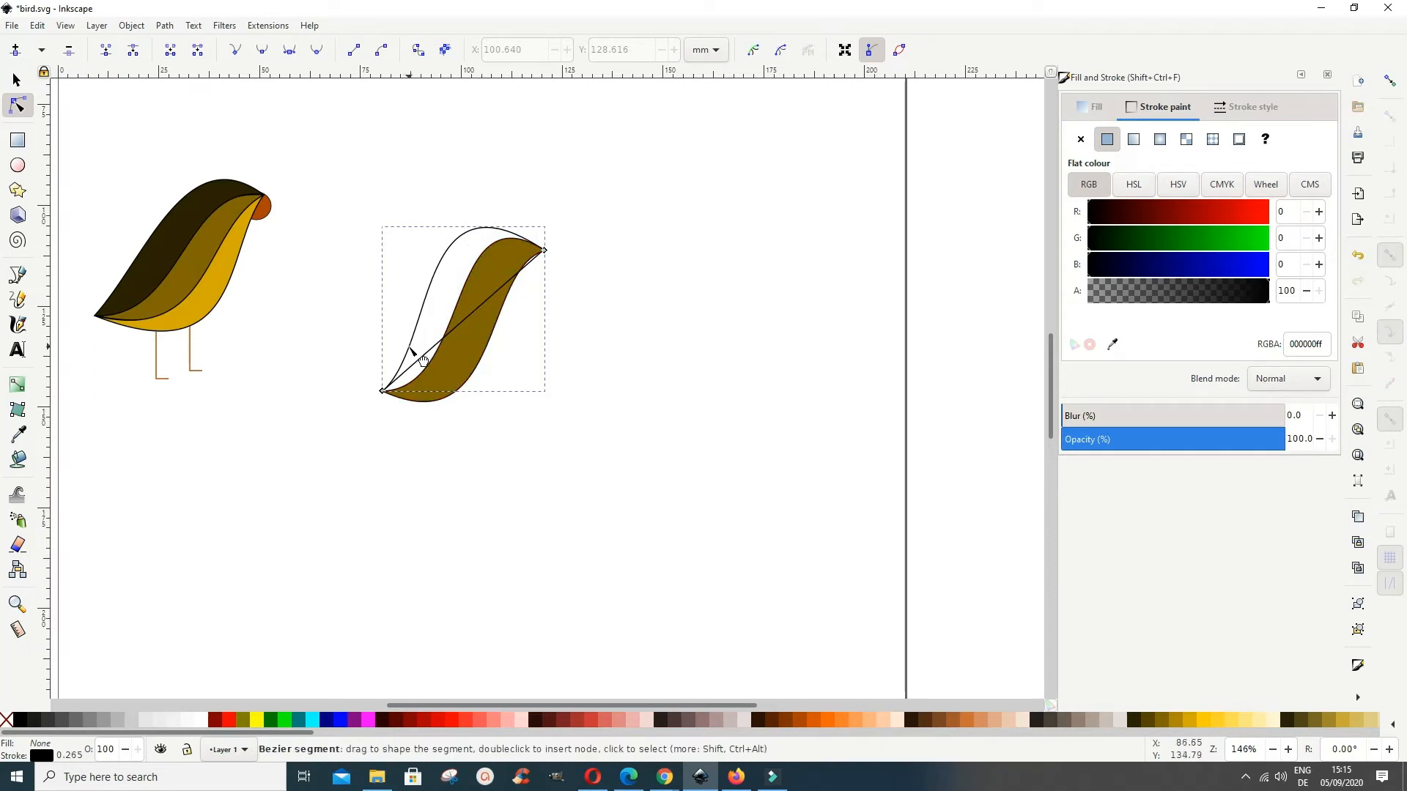
drag(424, 363, 426, 364)
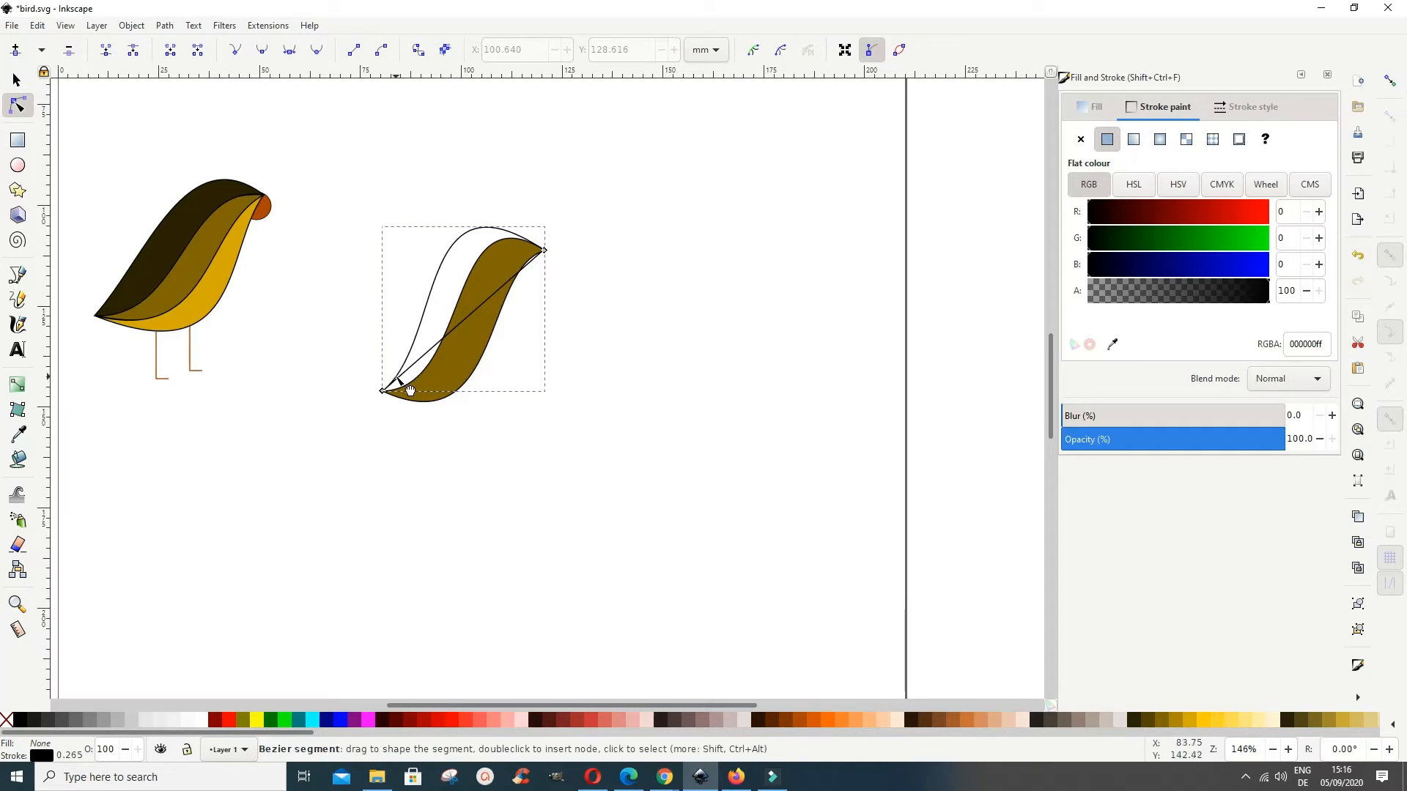
drag(408, 391, 406, 393)
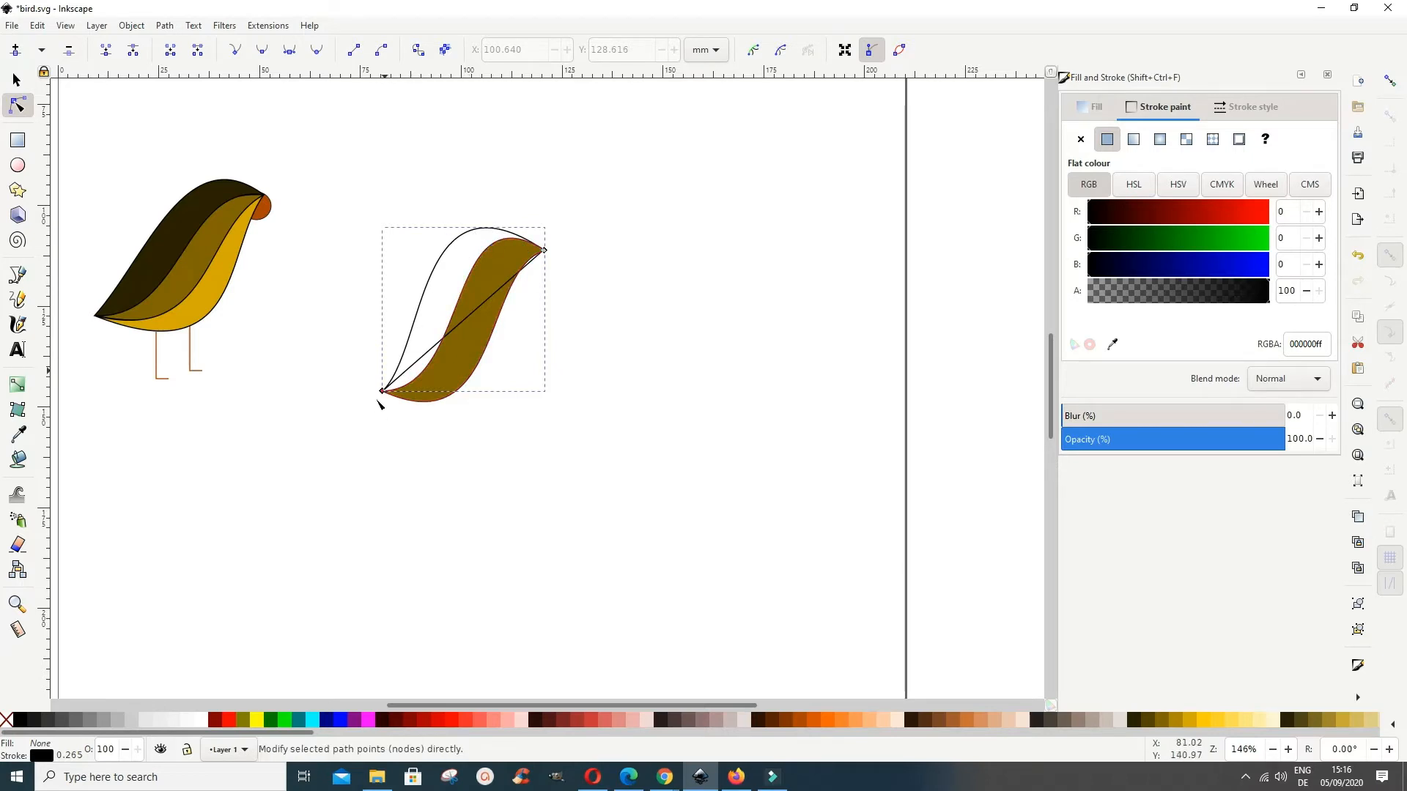
drag(501, 239, 504, 245)
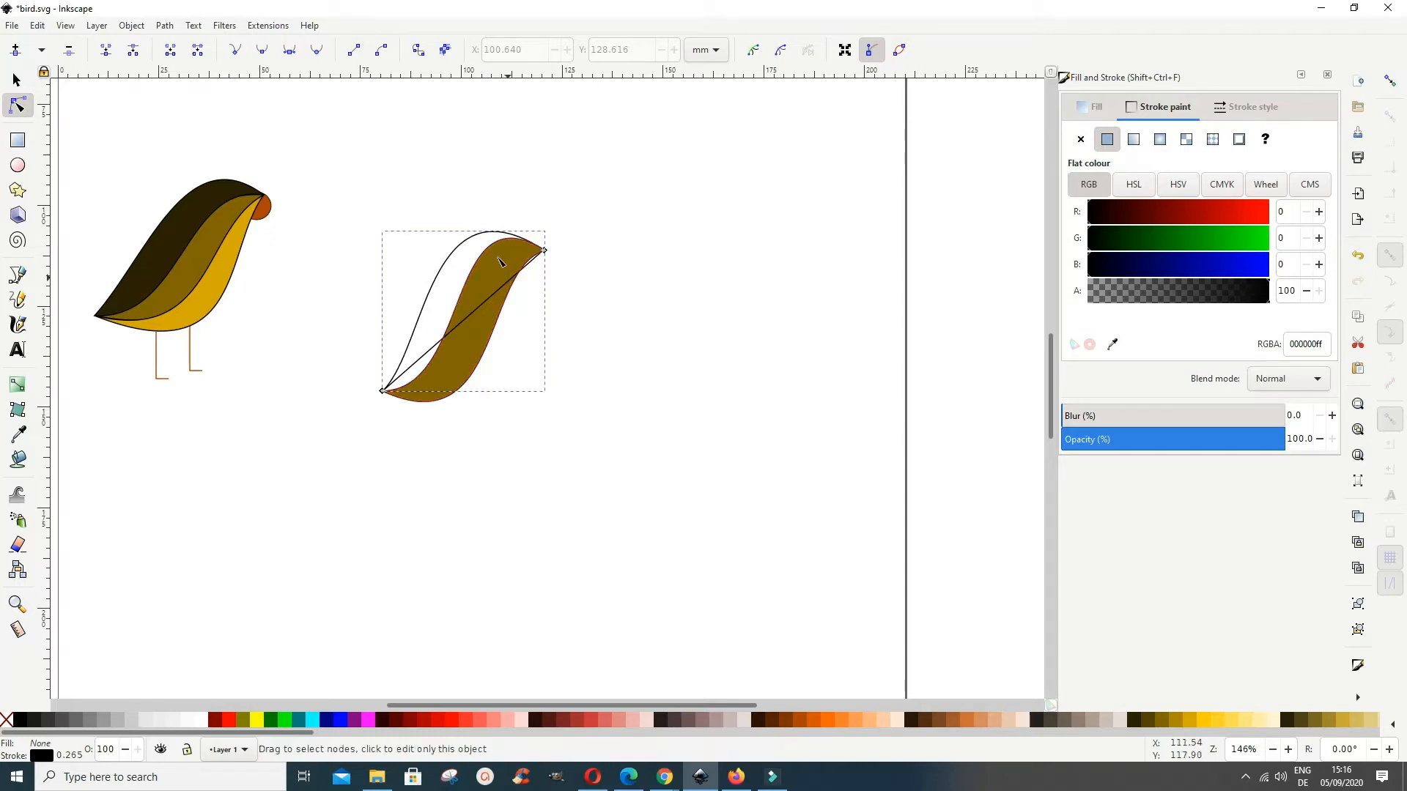
Step: Curve the path's remaining straight segment along the brown shape's upper edge and fill the back shape with very dark brown
drag(502, 293, 492, 262)
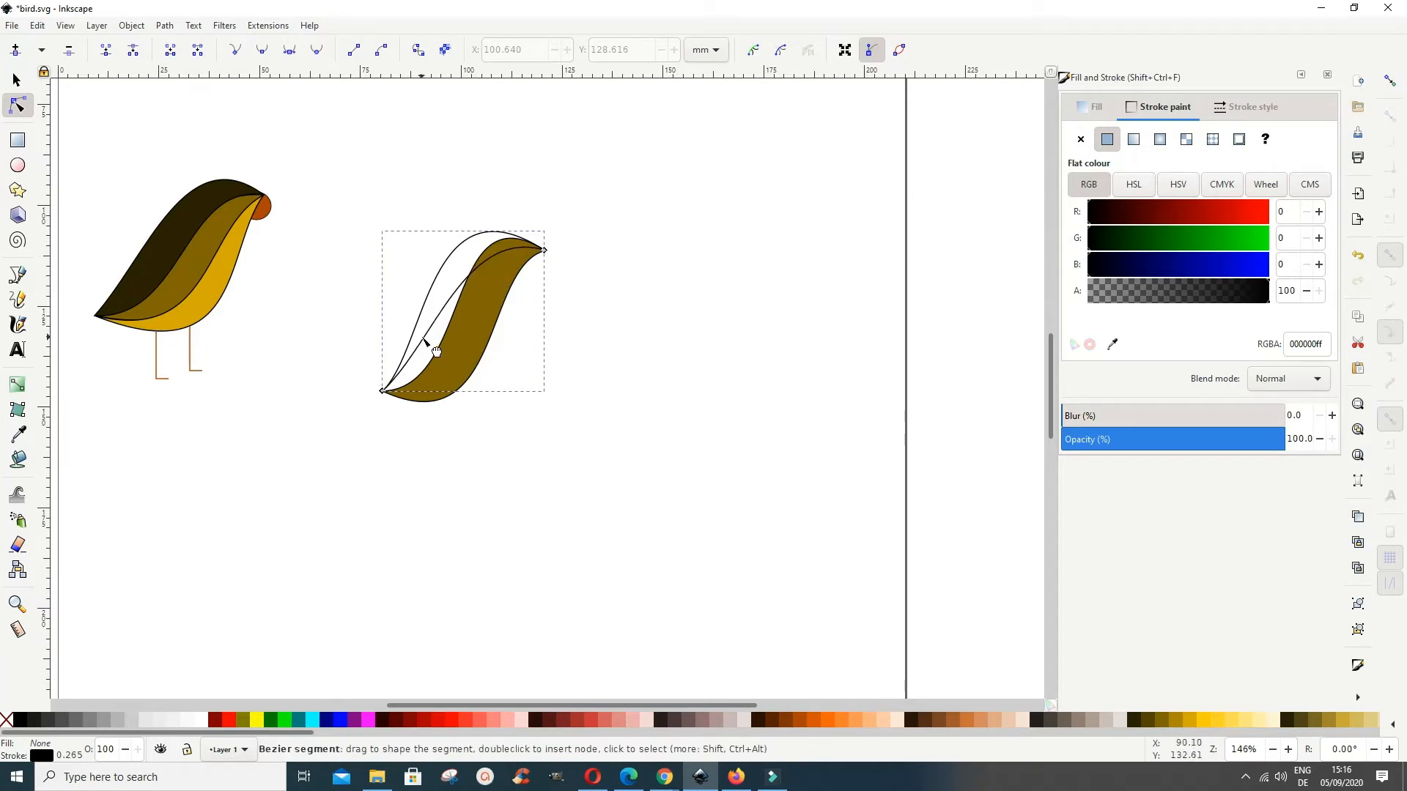
drag(443, 350, 445, 371)
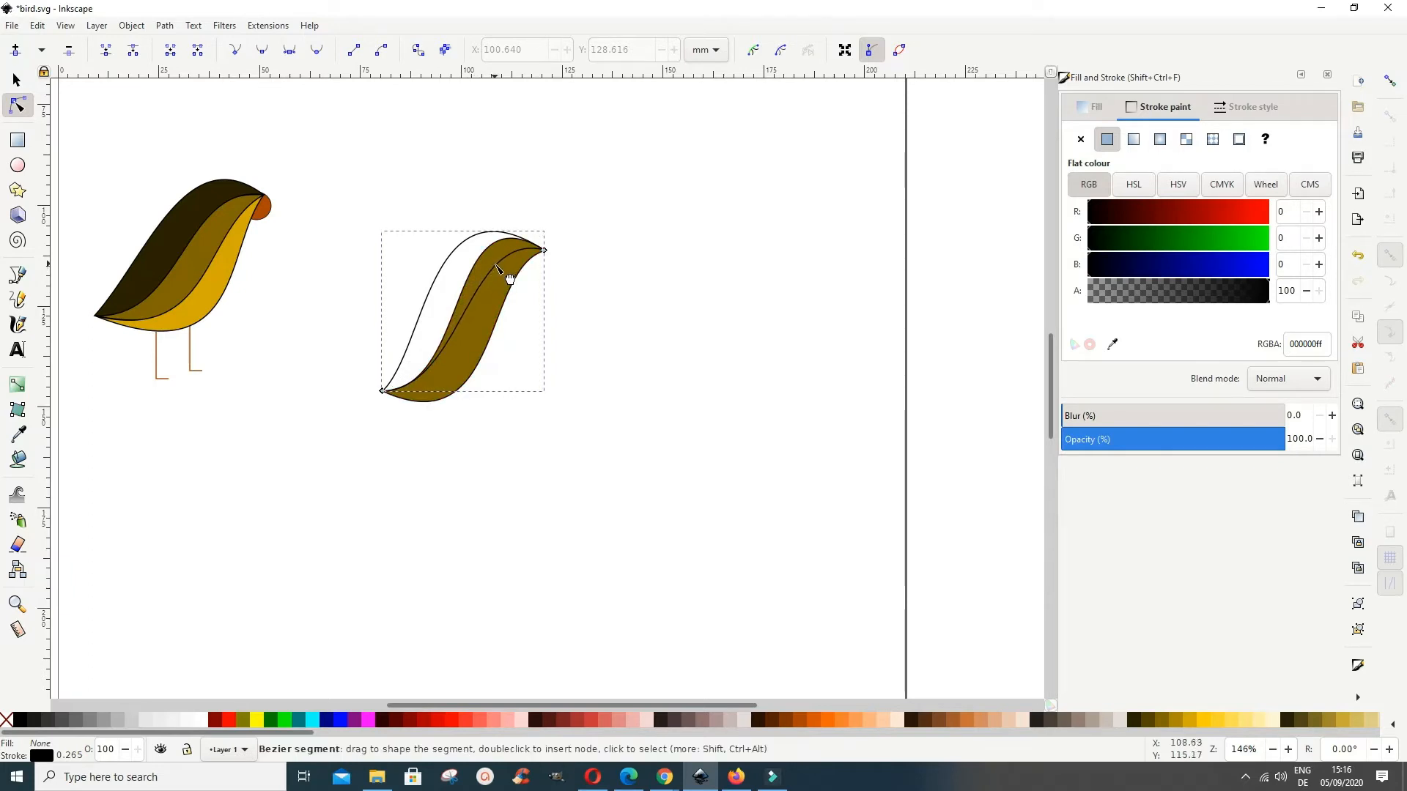
drag(510, 279, 508, 276)
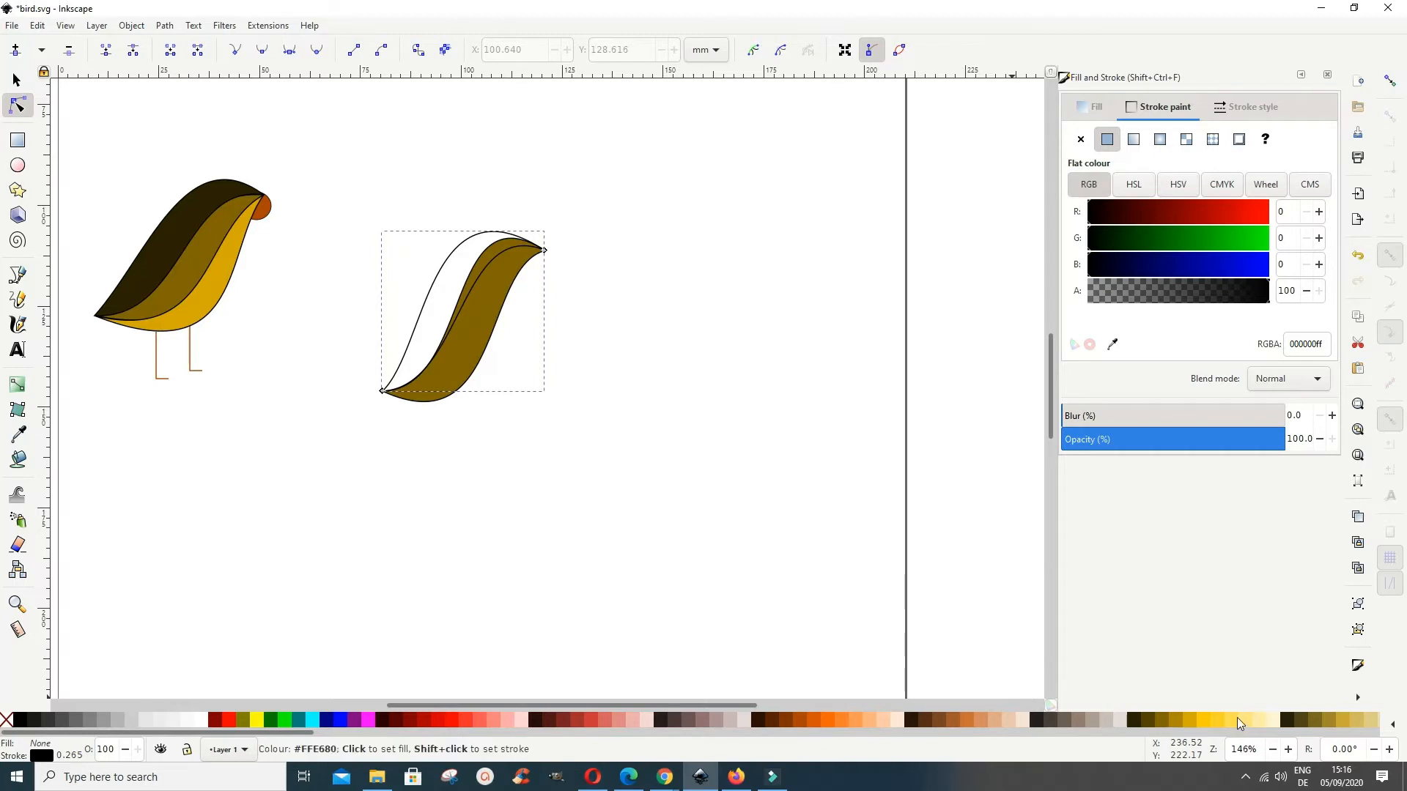
click(1137, 725)
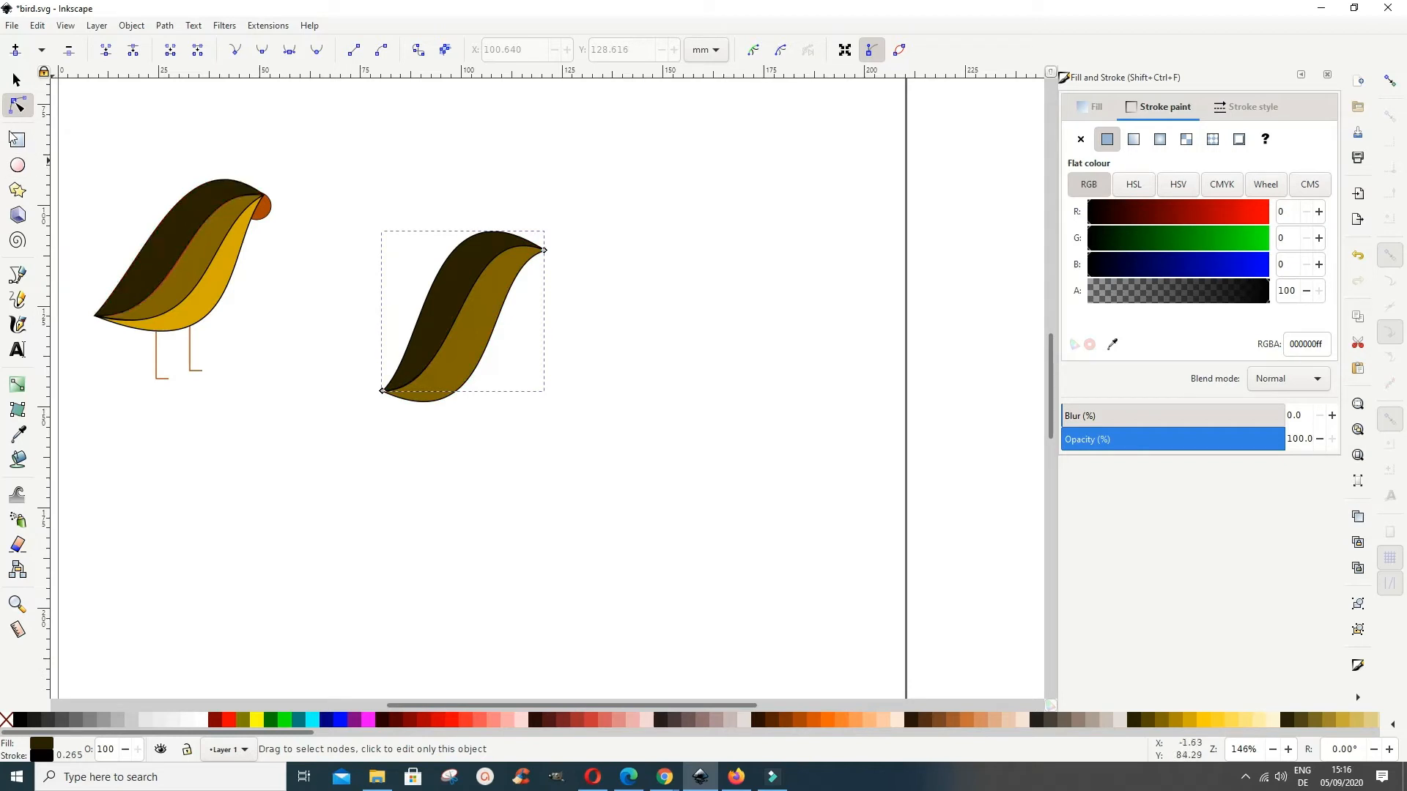
Step: Draw a third closed two-segment straight path, about 53 mm long, between the two tips of the bird's body
click(19, 274)
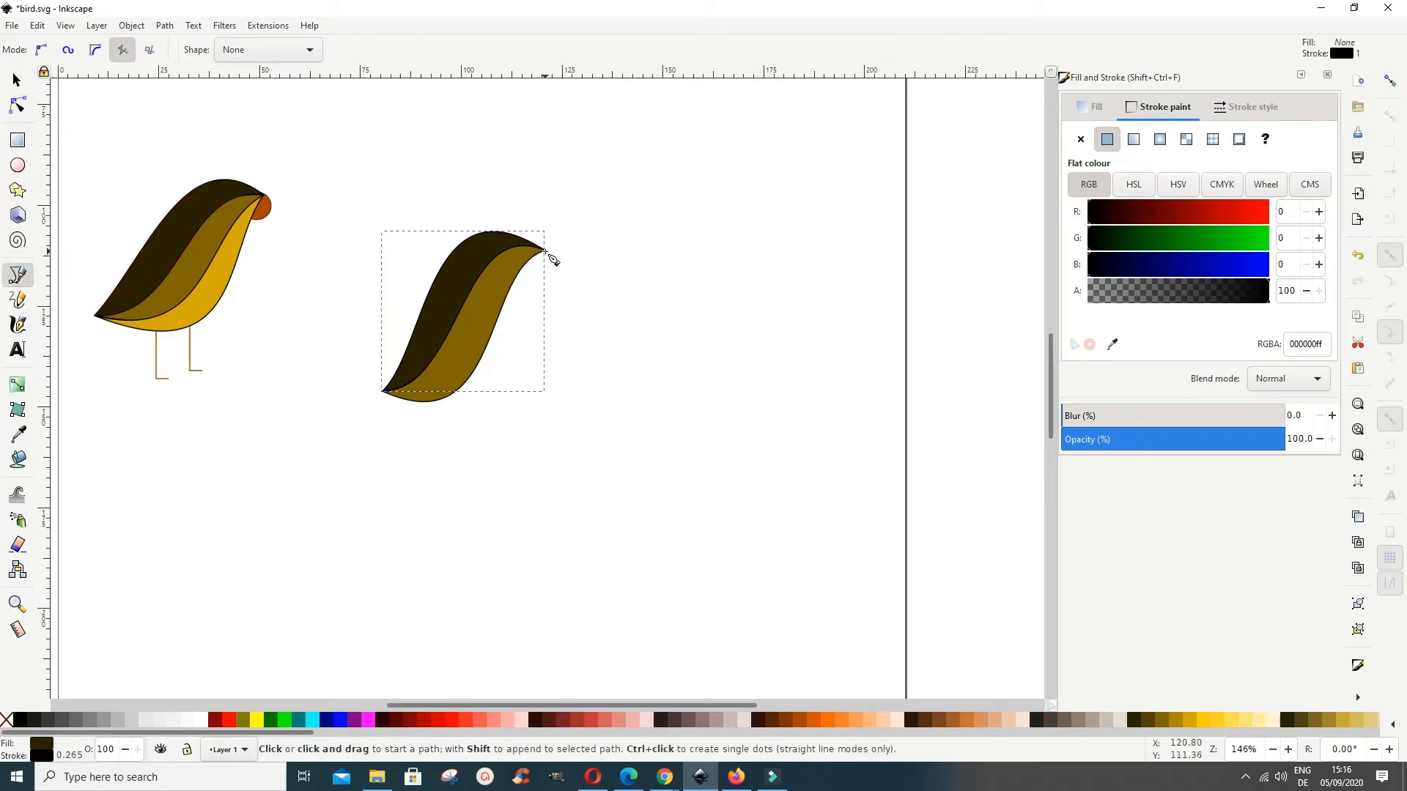
click(545, 252)
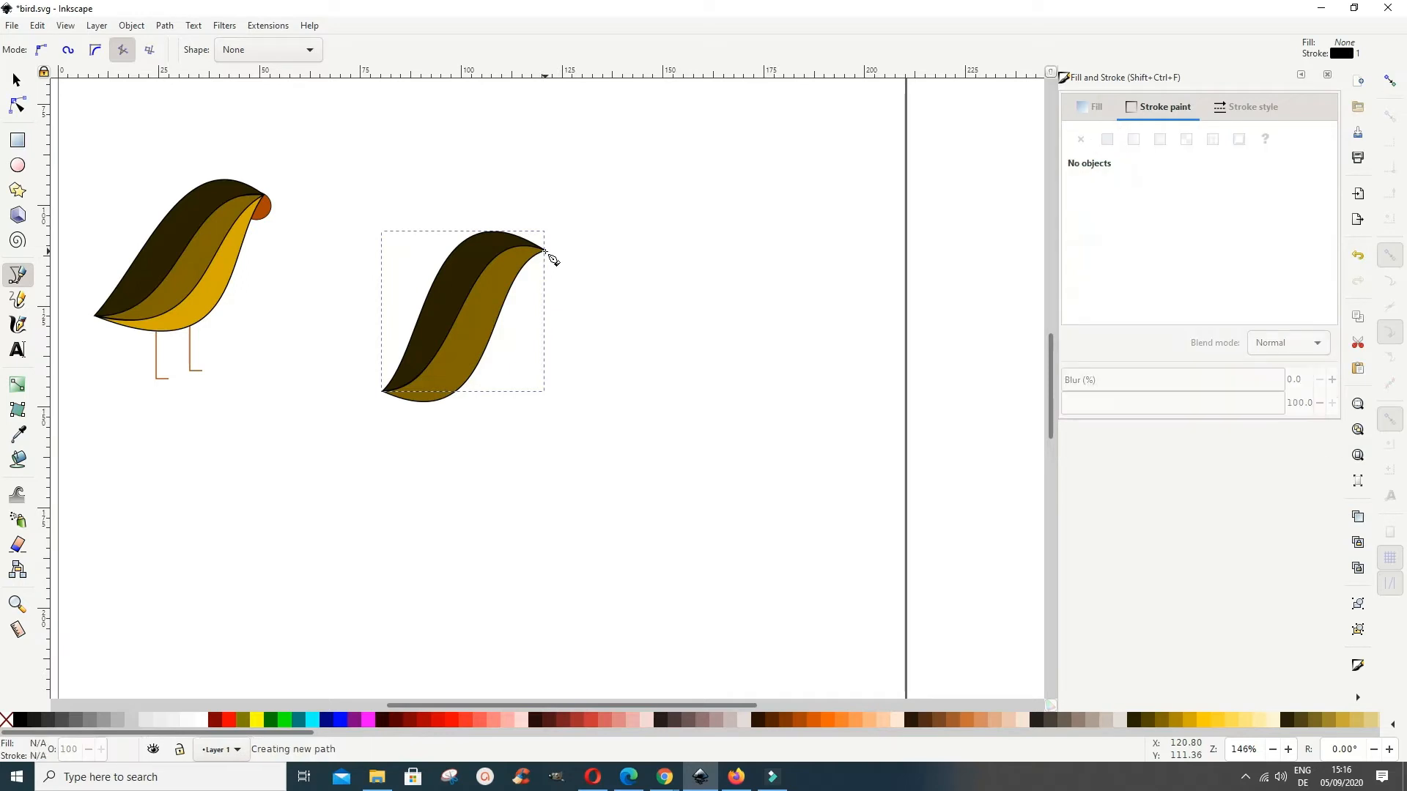
click(384, 394)
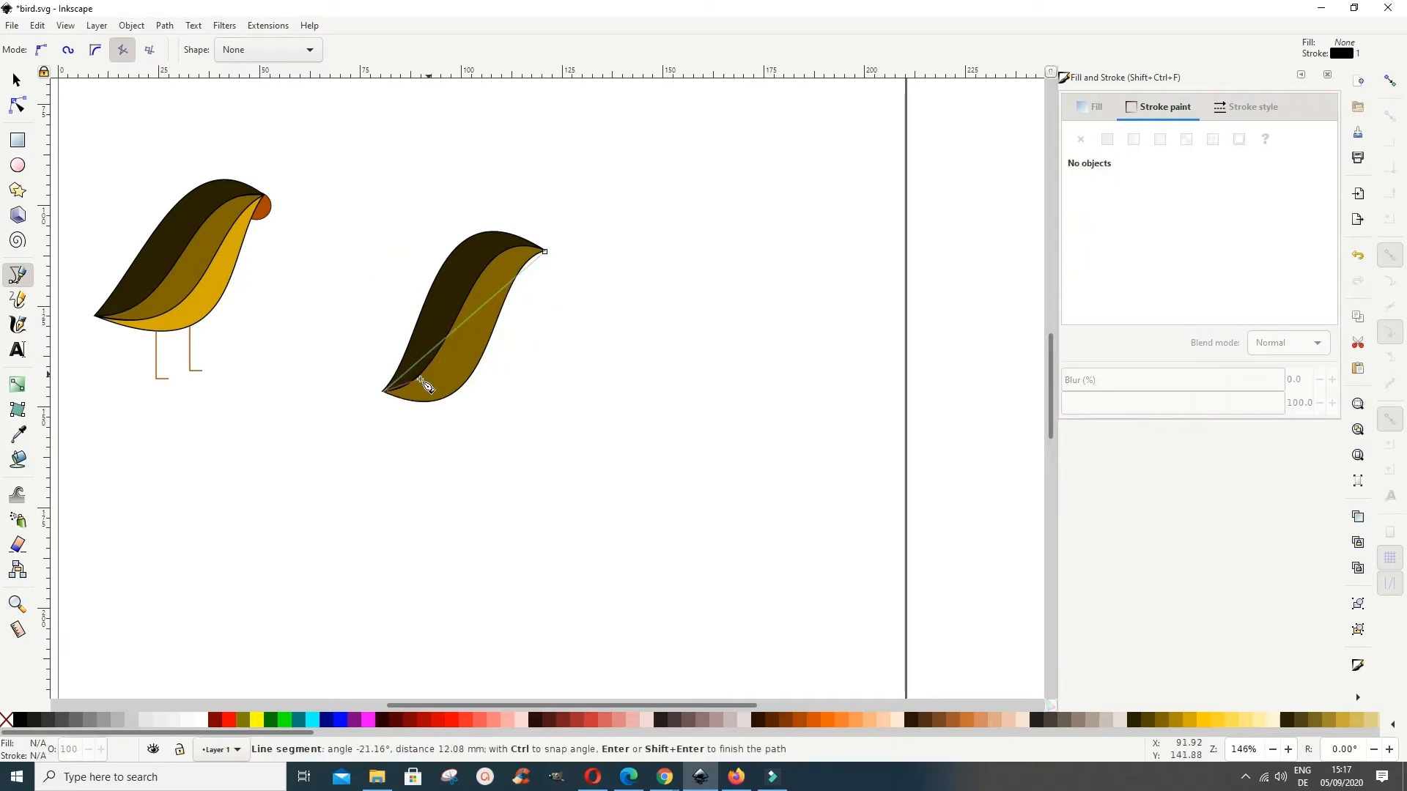
click(545, 252)
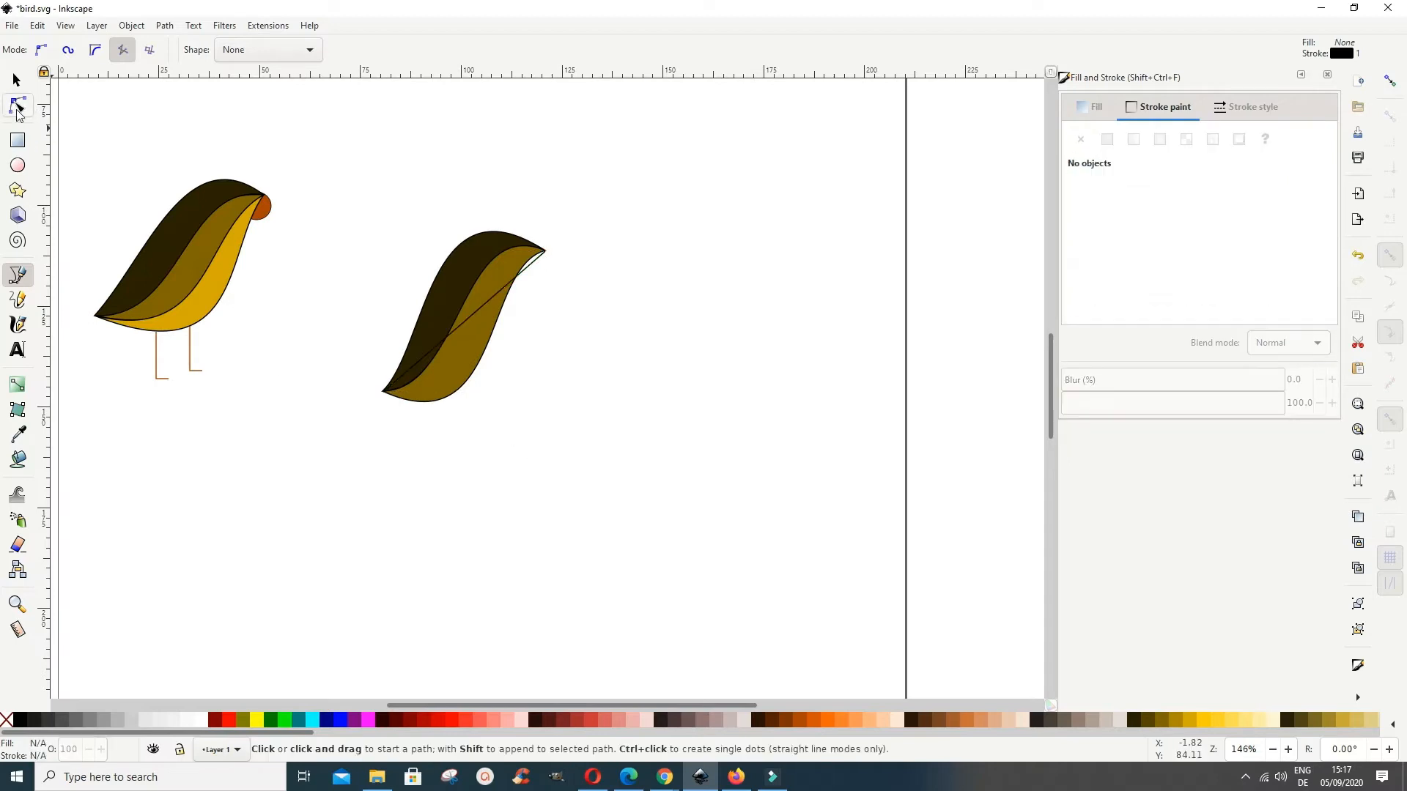
Step: Bend one segment of the third path outward below the brown band to outline the bird's rounded belly
click(17, 107)
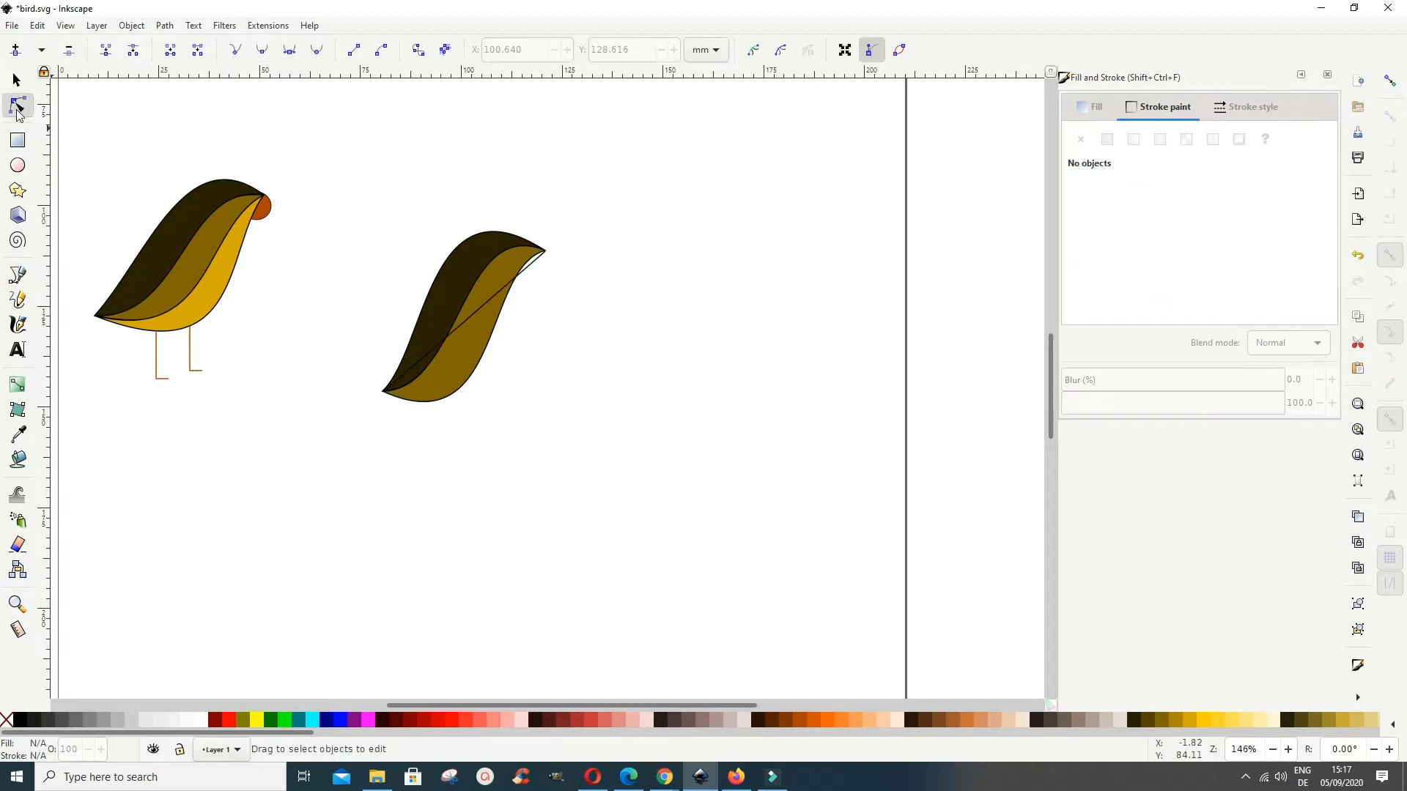
click(519, 279)
drag(519, 278, 531, 293)
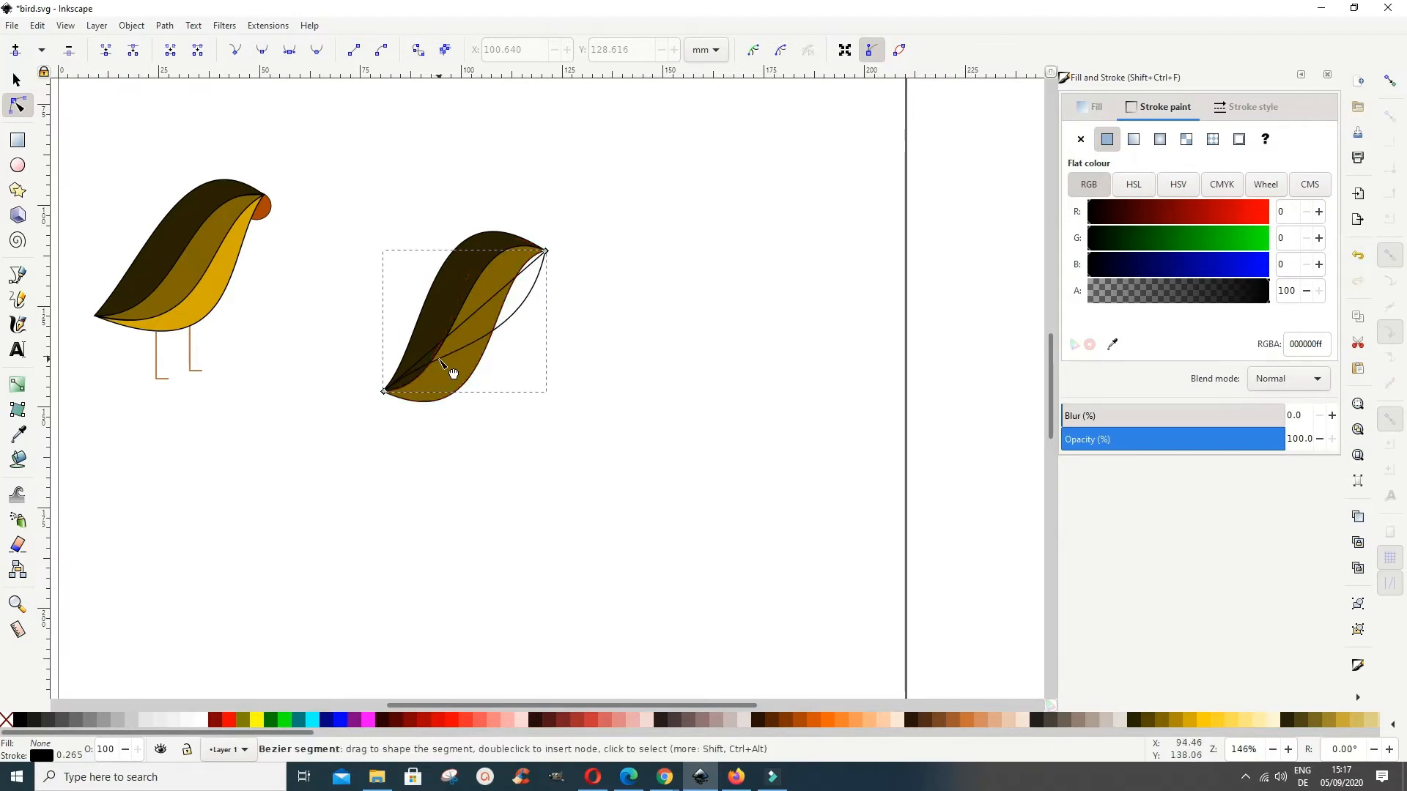
drag(452, 374, 462, 411)
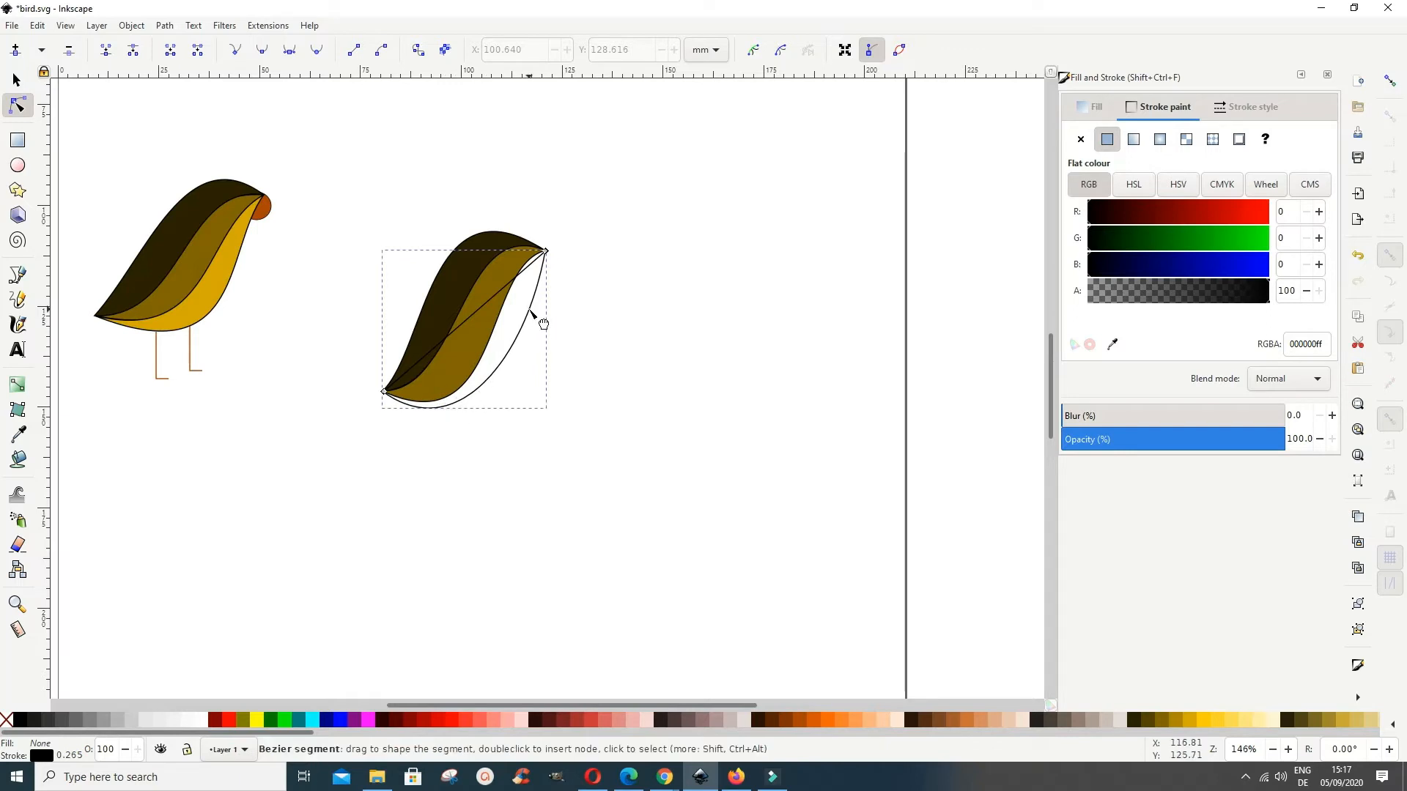
drag(543, 323, 543, 321)
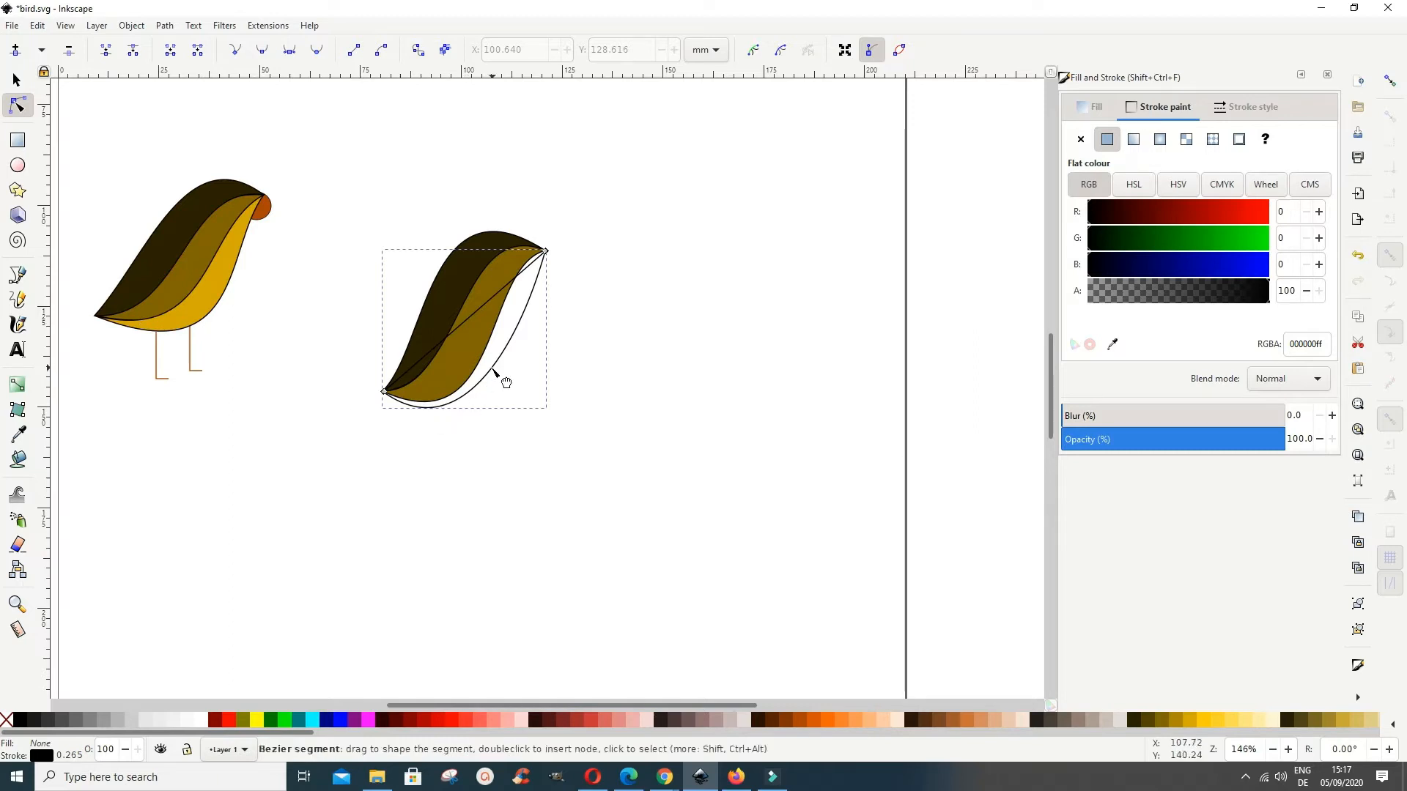
drag(493, 368, 515, 360)
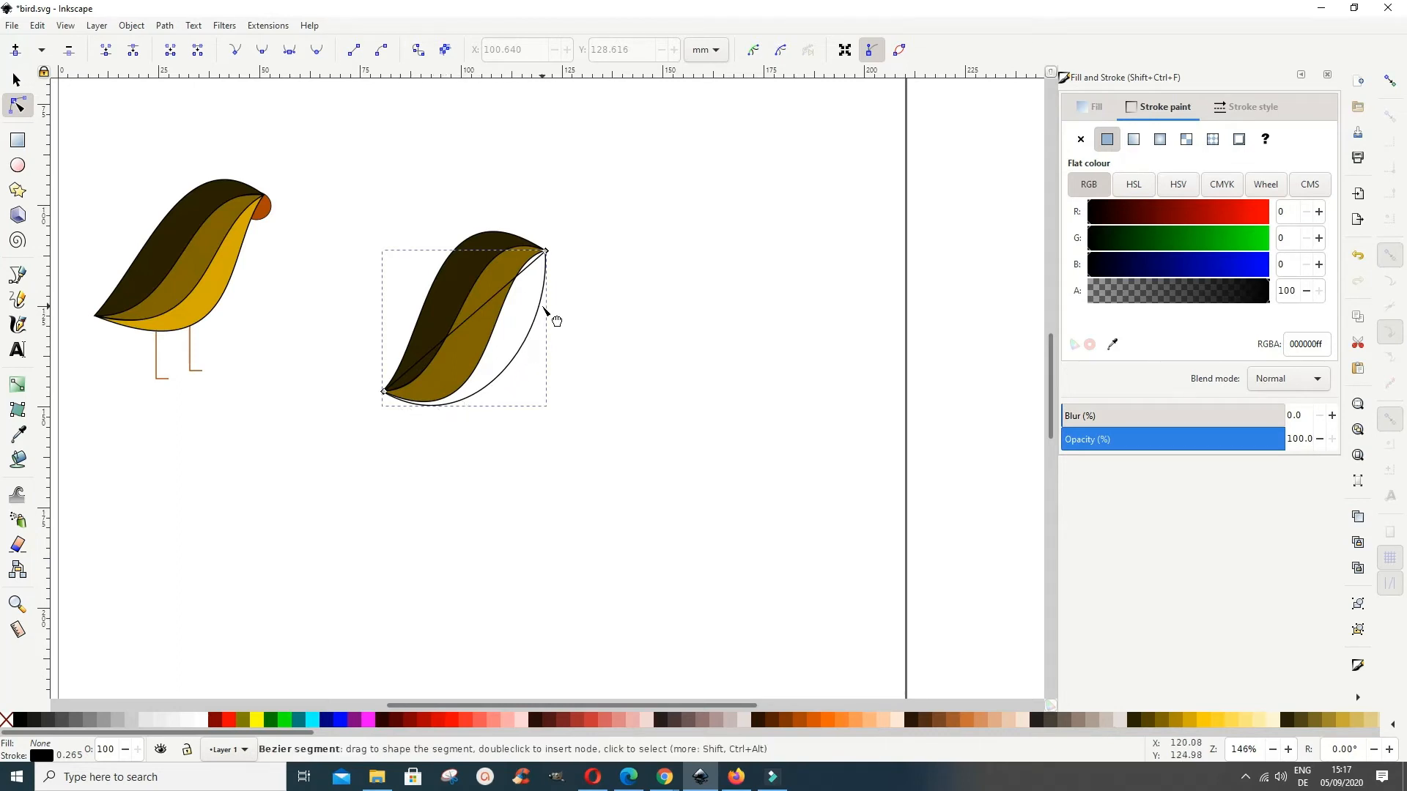
drag(542, 294, 538, 294)
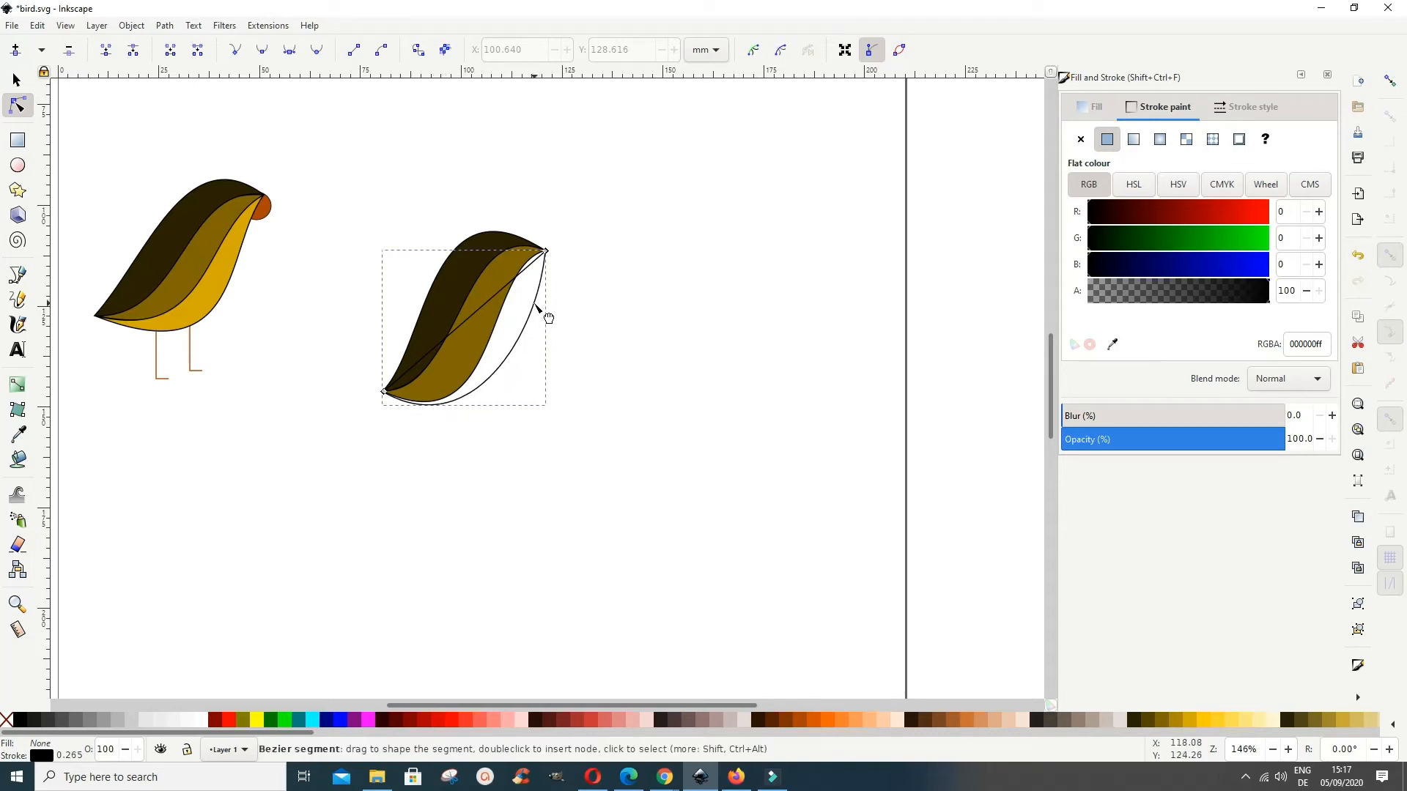
drag(491, 378, 496, 383)
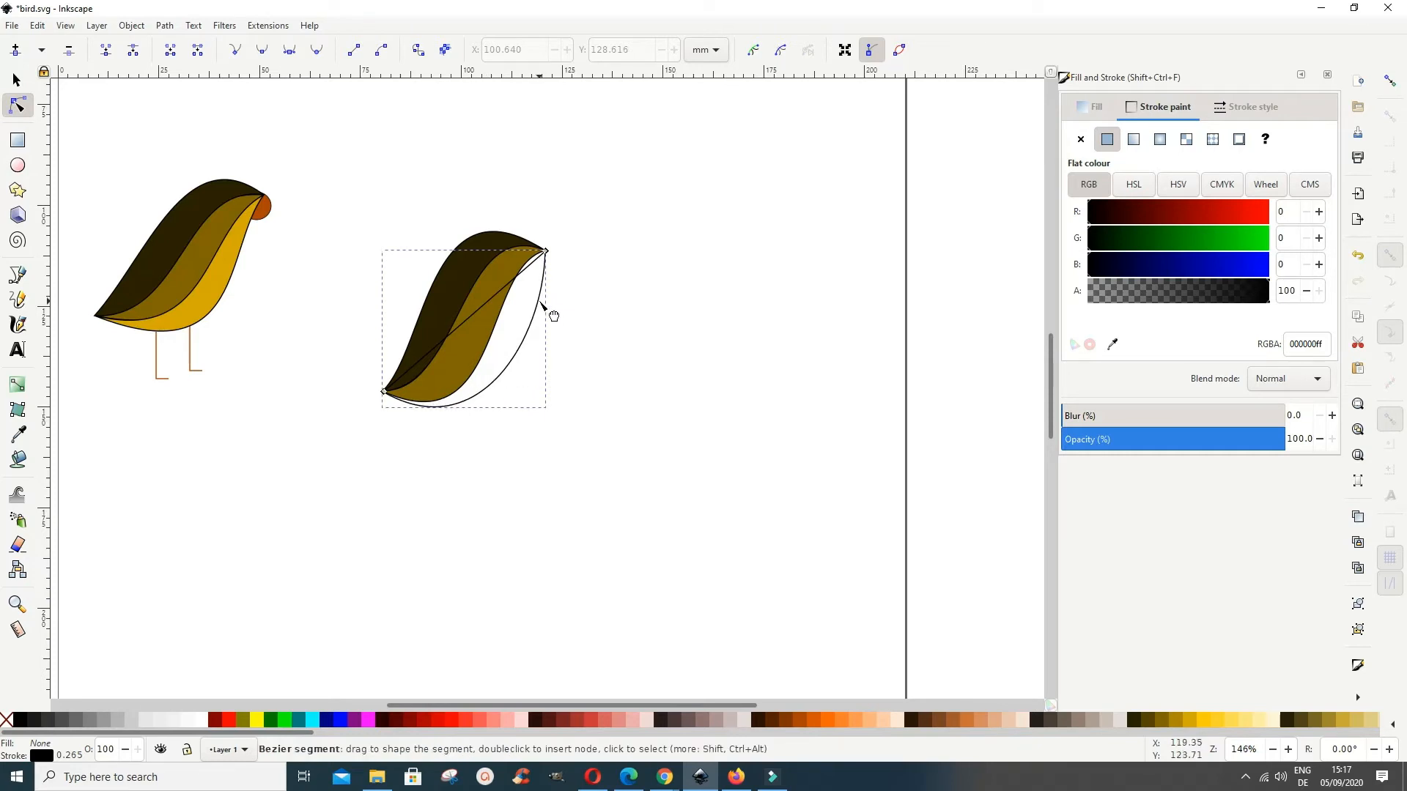
drag(542, 305, 539, 298)
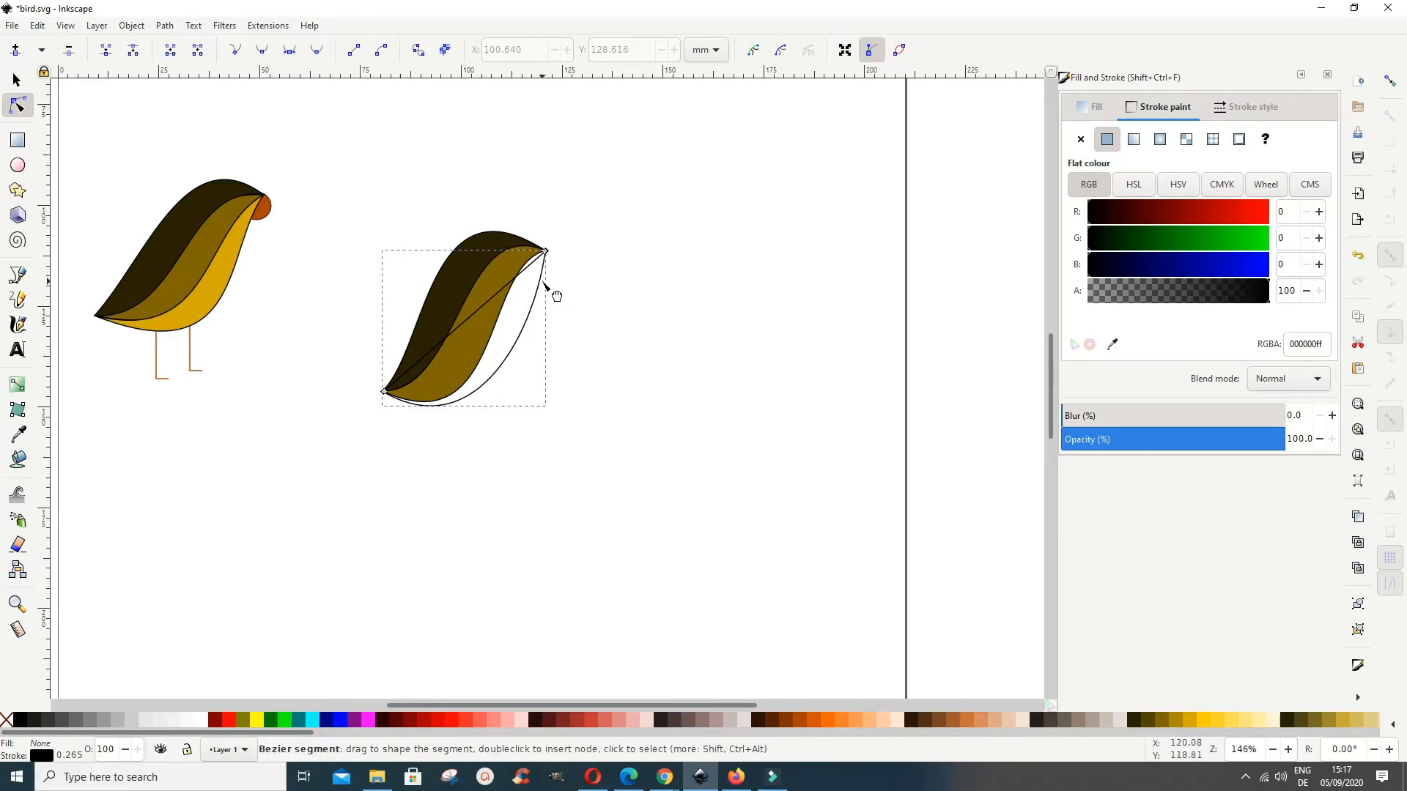
Step: Curve the path's remaining straight segment into an S along the brown band's lower part and fill the belly shape with #D4AA00
drag(440, 344, 487, 381)
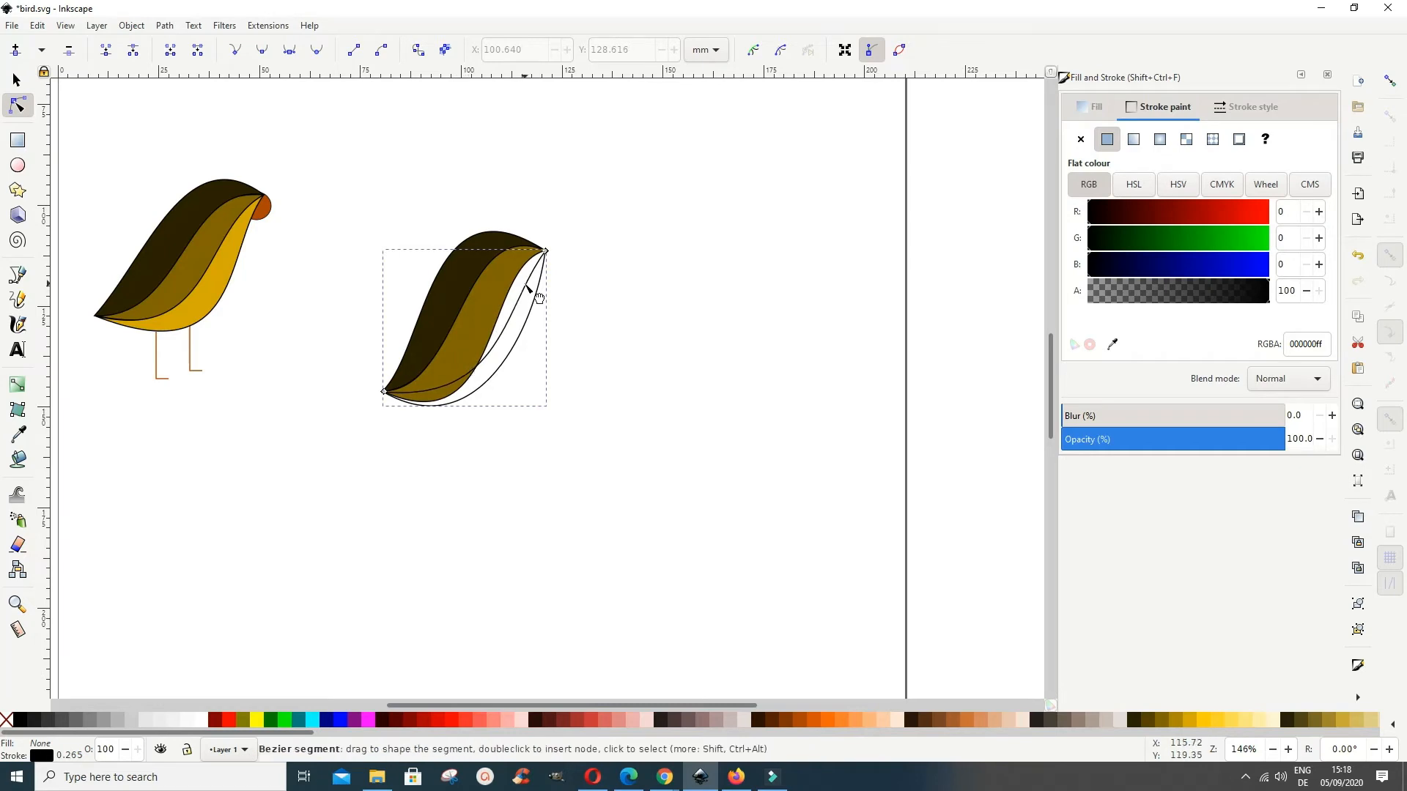
drag(534, 292, 528, 284)
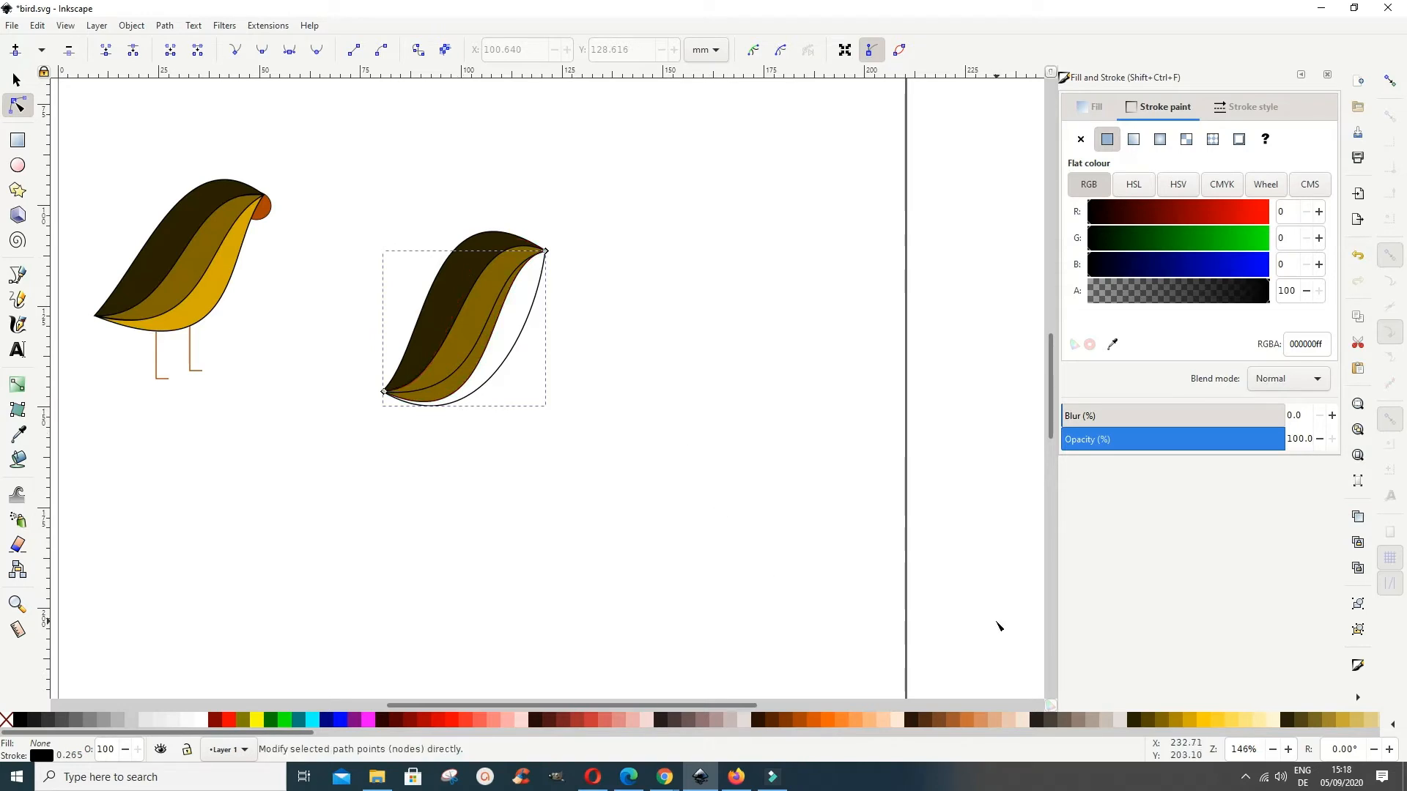
click(1189, 718)
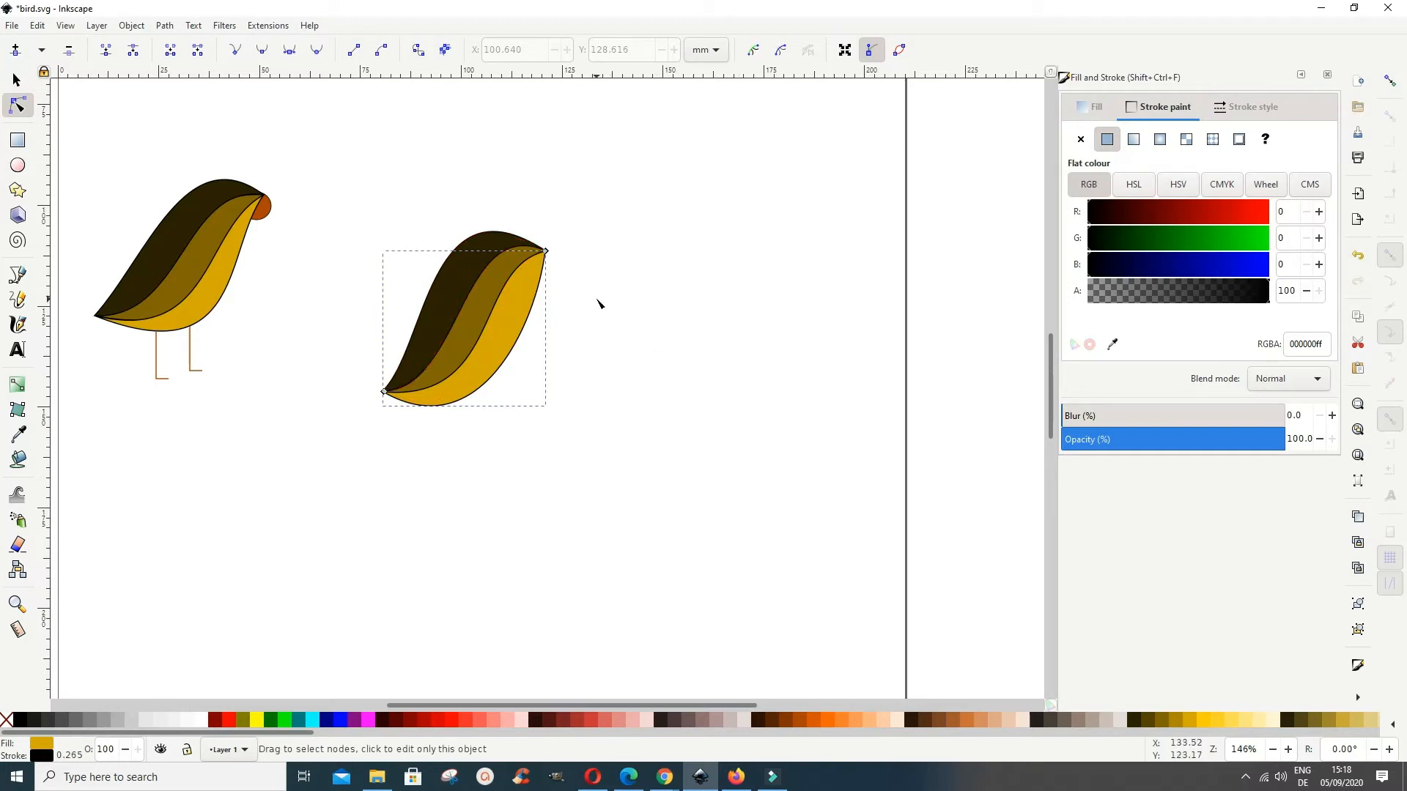
Step: Reshape the yellow belly's outer edge into an S-curve that dips inward below the head tip and rounds out toward the underside
click(542, 303)
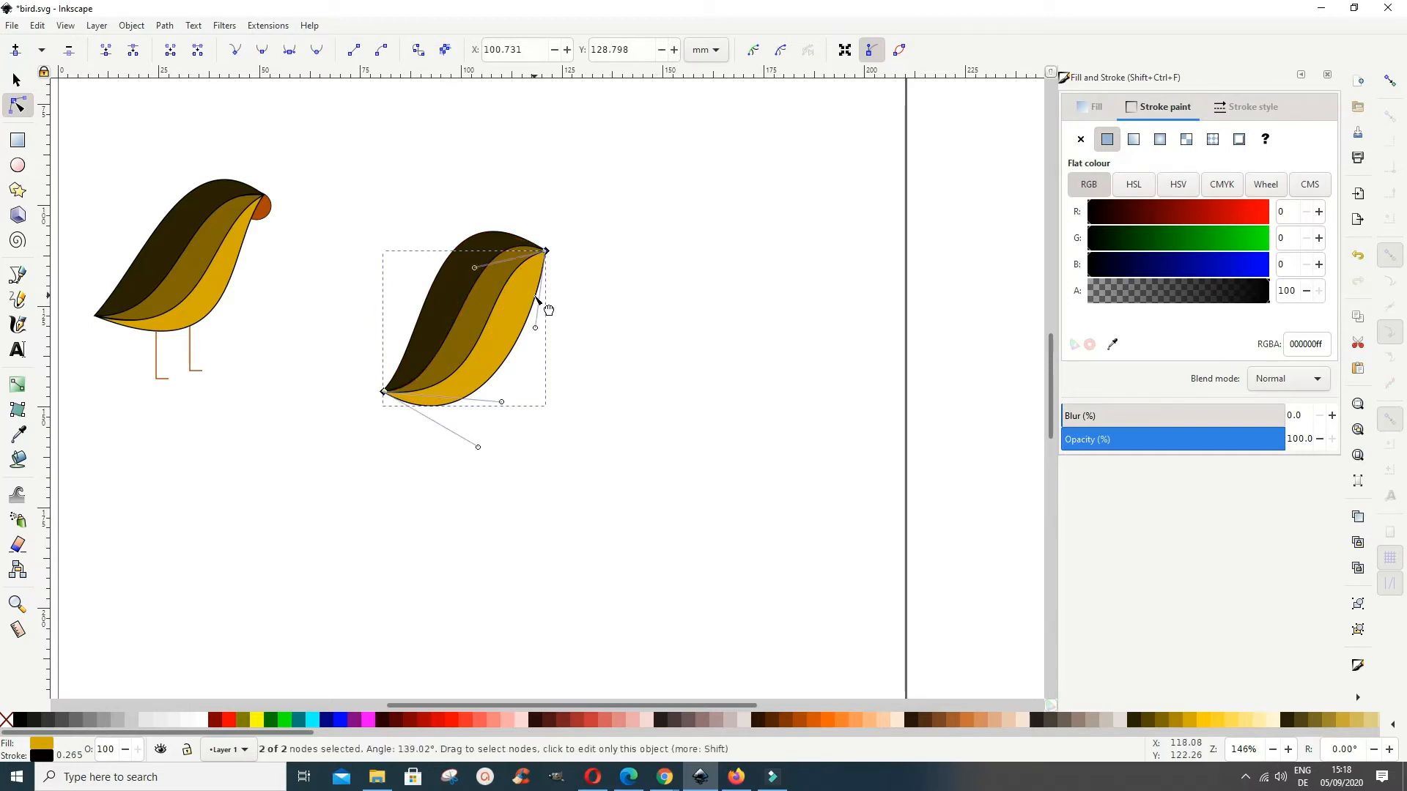
drag(534, 296, 528, 293)
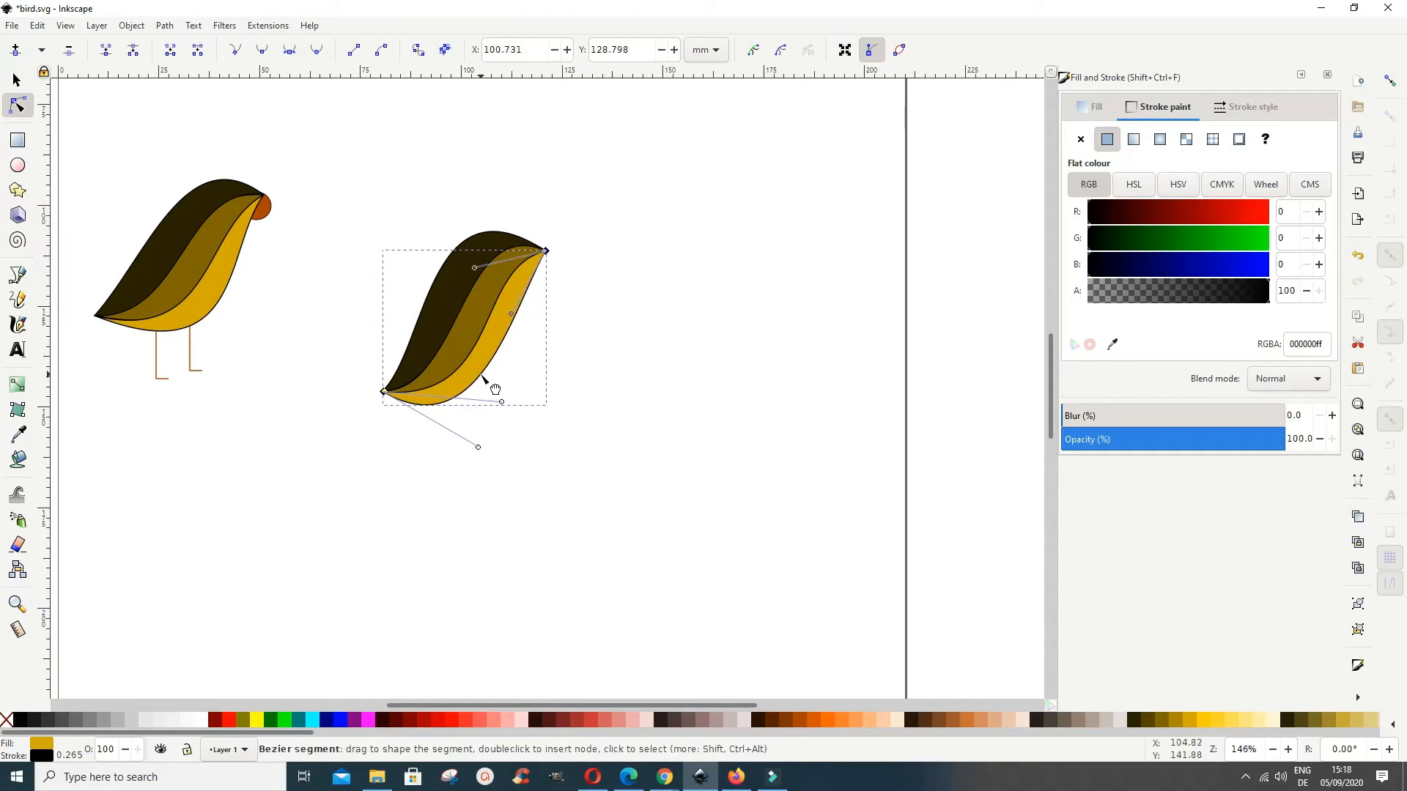
drag(485, 378, 498, 400)
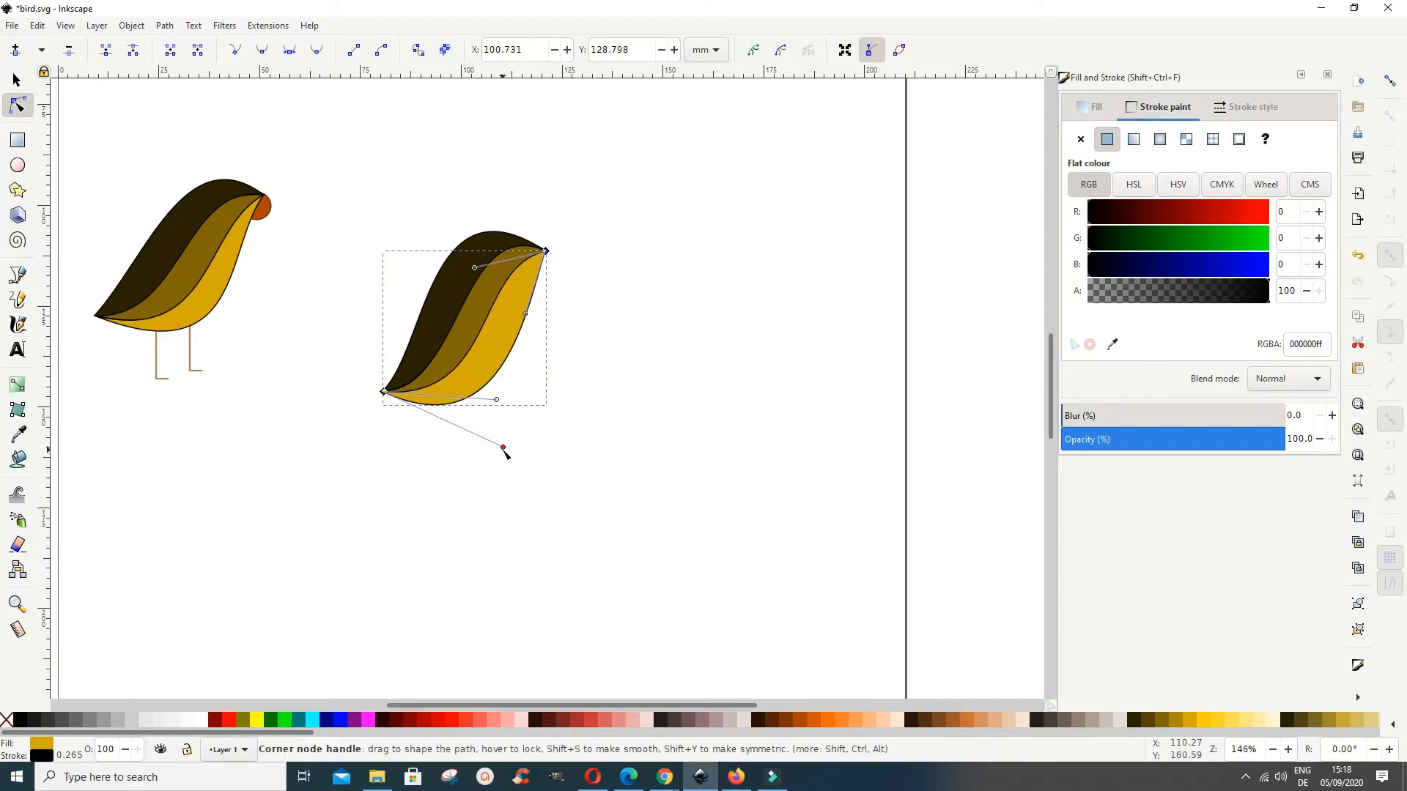
mouse_move(505, 449)
mouse_down()
mouse_move(491, 440)
mouse_move(494, 461)
mouse_move(516, 455)
mouse_up()
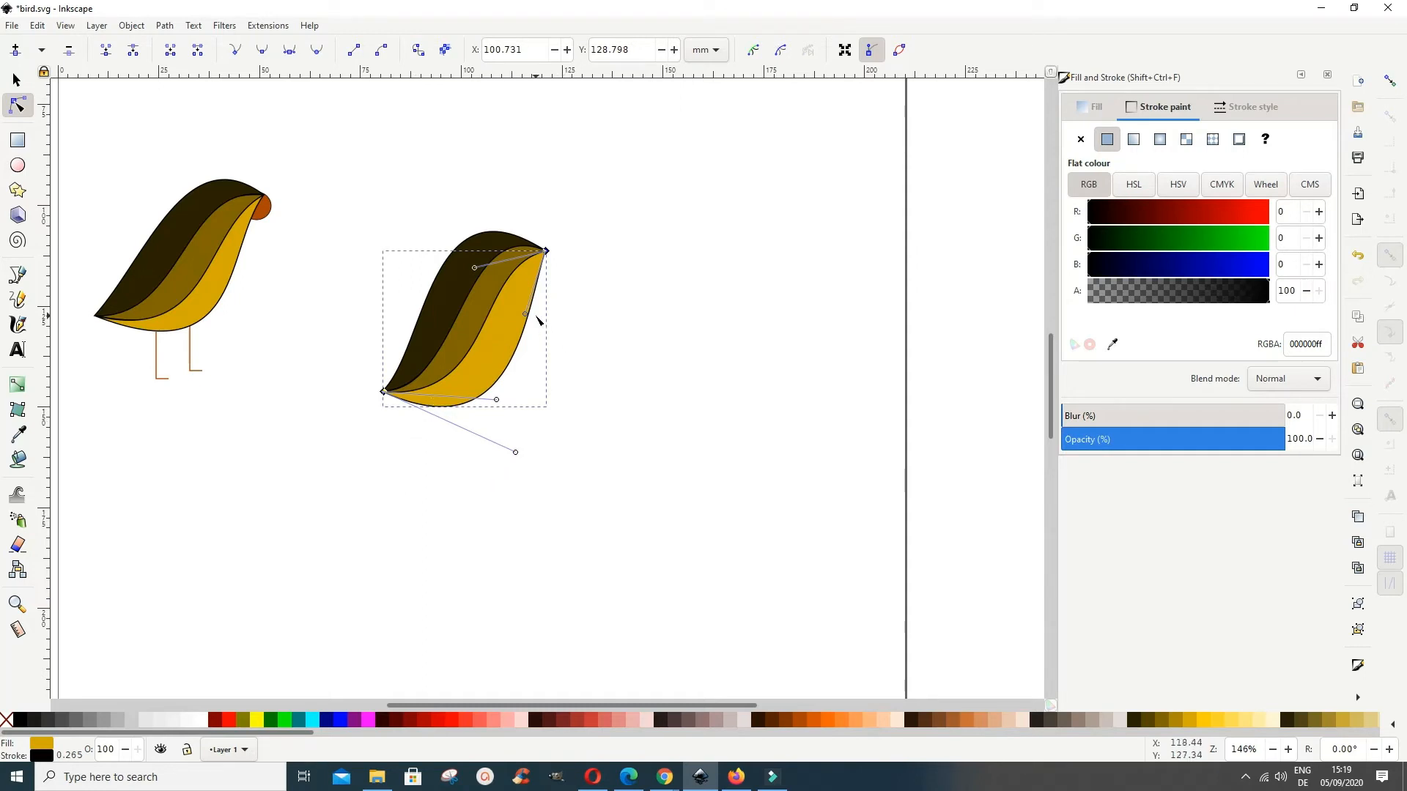
mouse_move(526, 317)
mouse_down()
mouse_move(510, 347)
mouse_move(518, 330)
mouse_up()
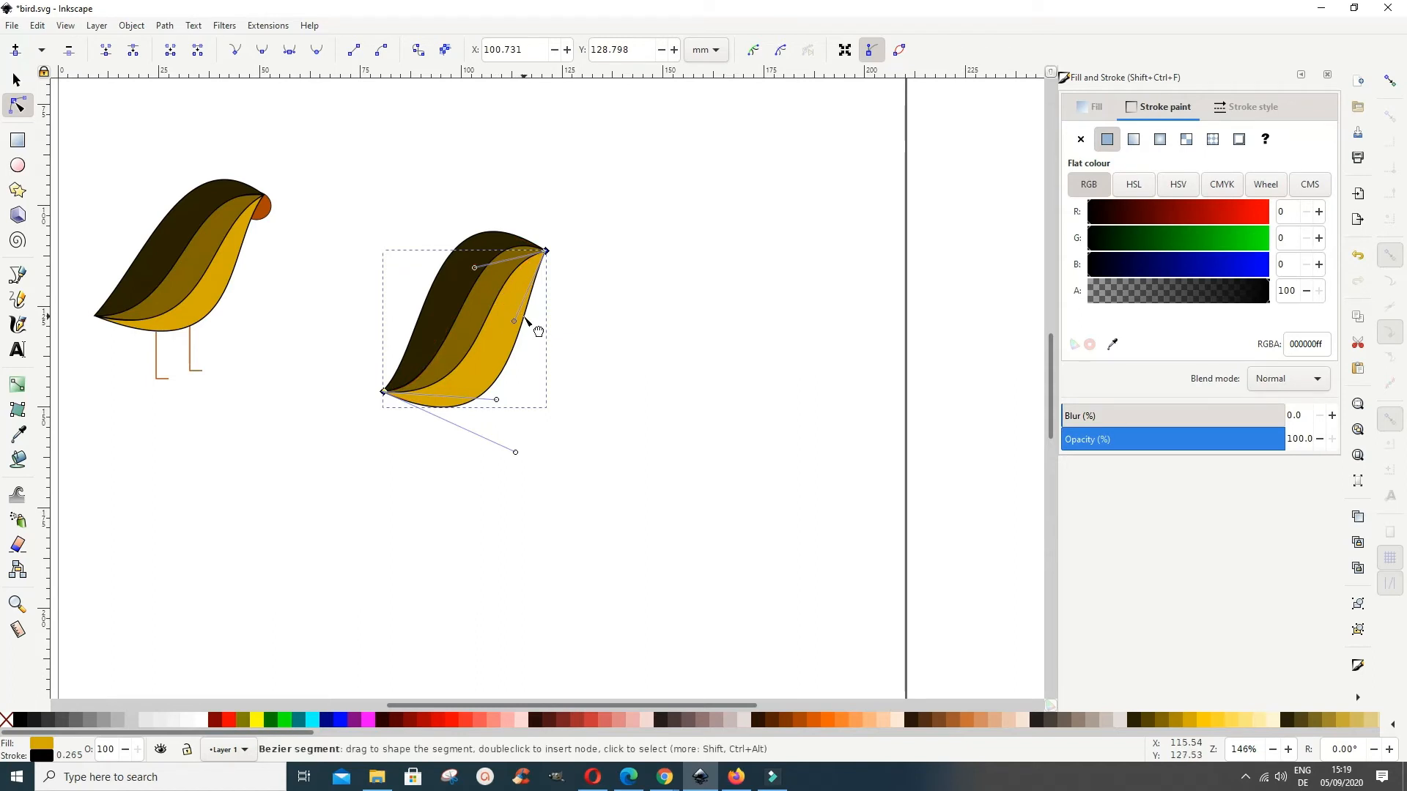
drag(523, 316, 518, 312)
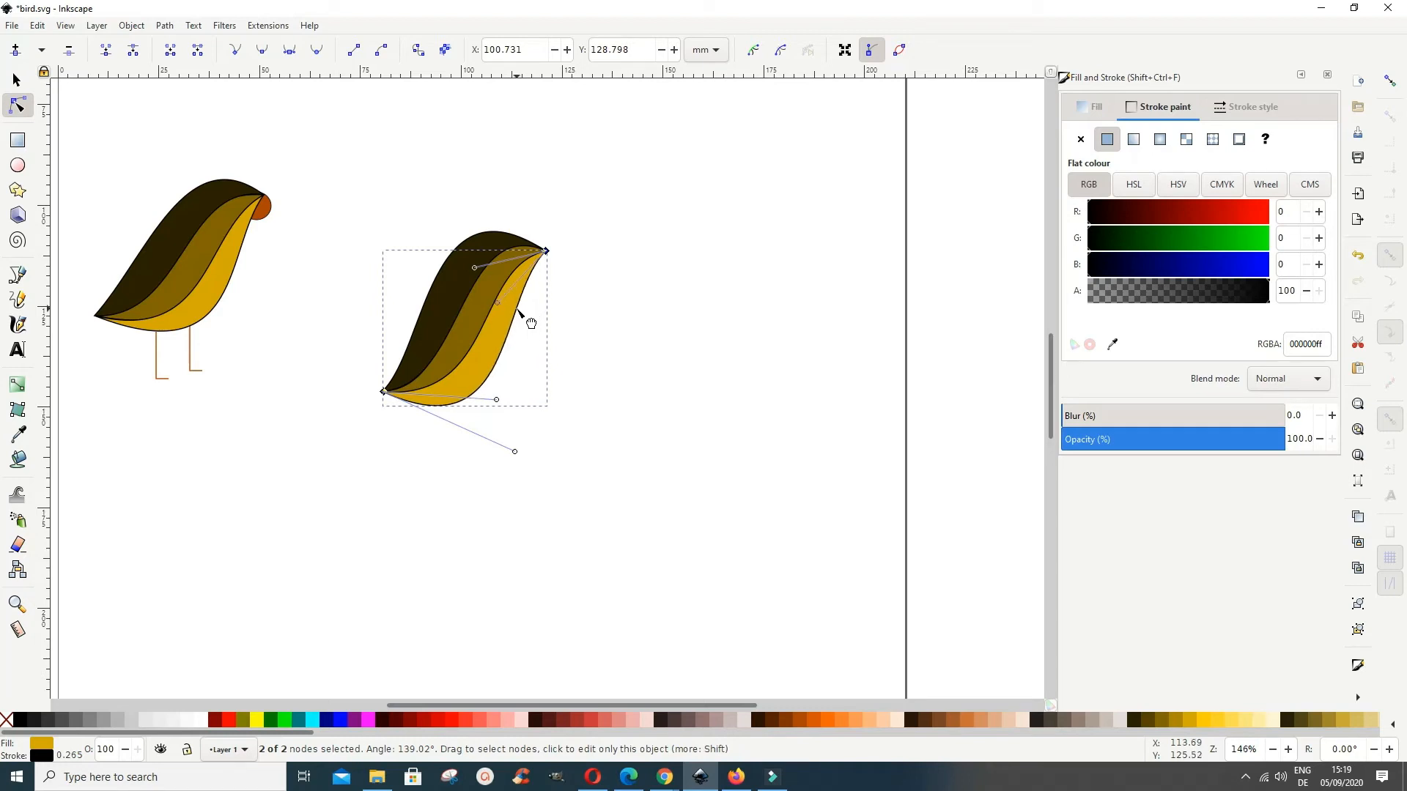
click(641, 376)
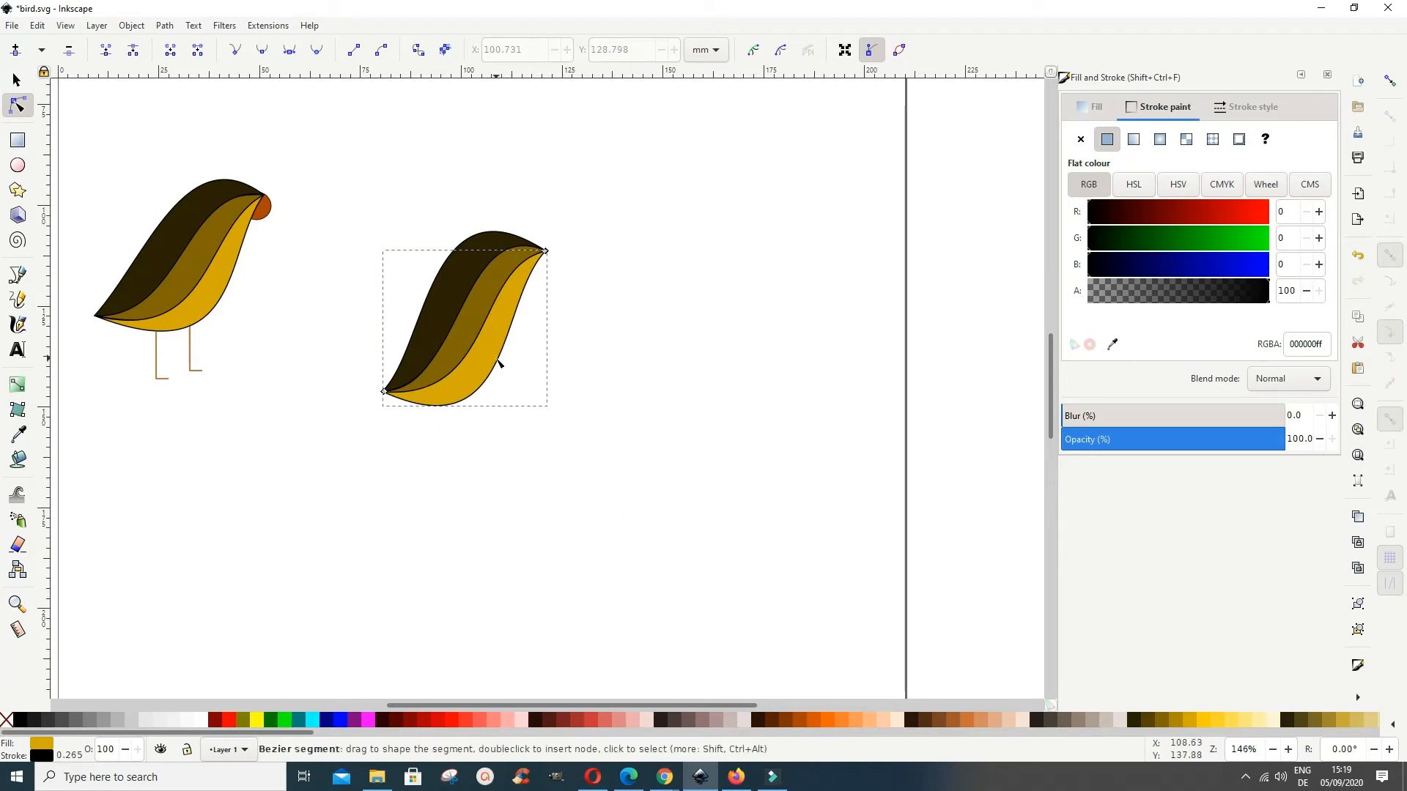
Step: Pull the lower part of the yellow belly's outer edge outward to make the belly fuller
click(501, 359)
drag(501, 359, 517, 388)
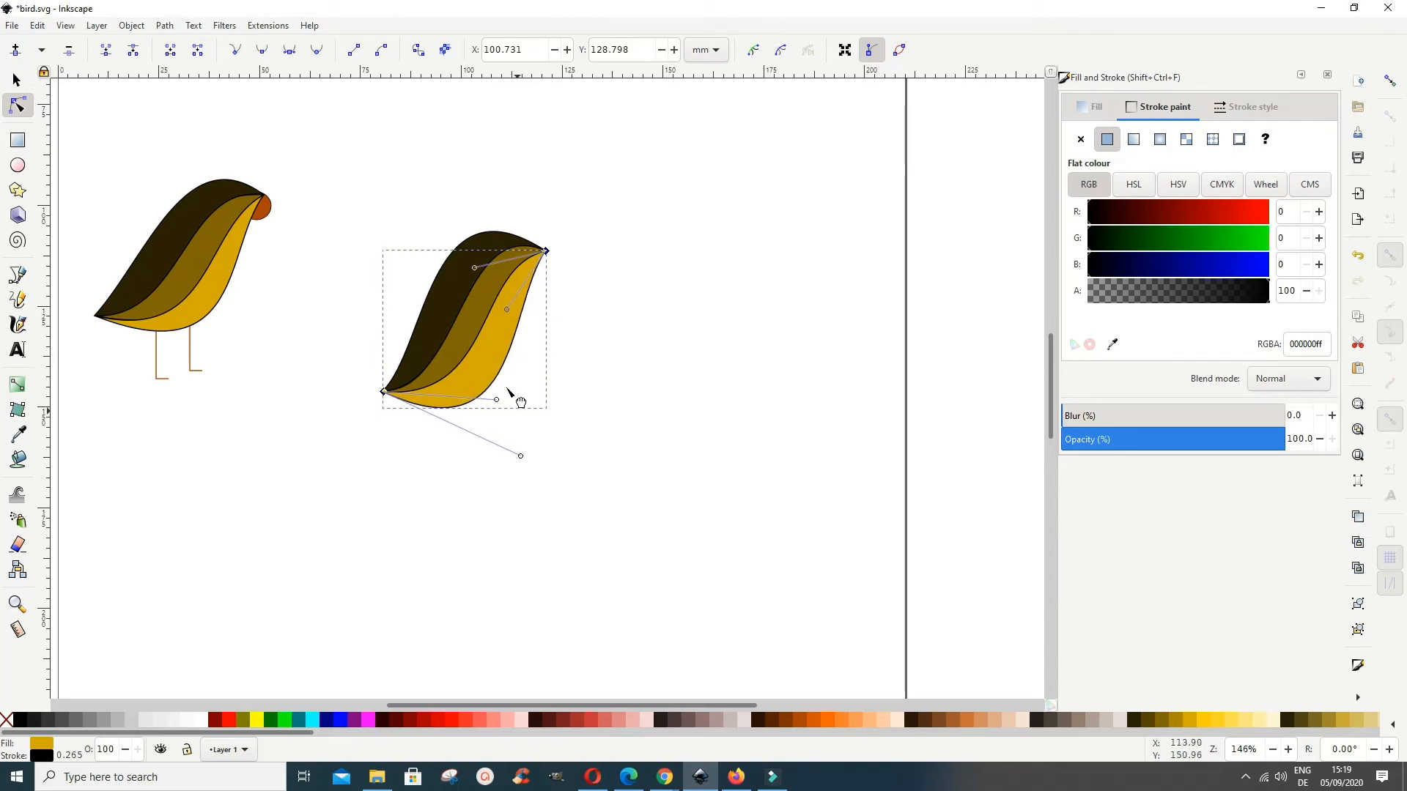
click(646, 438)
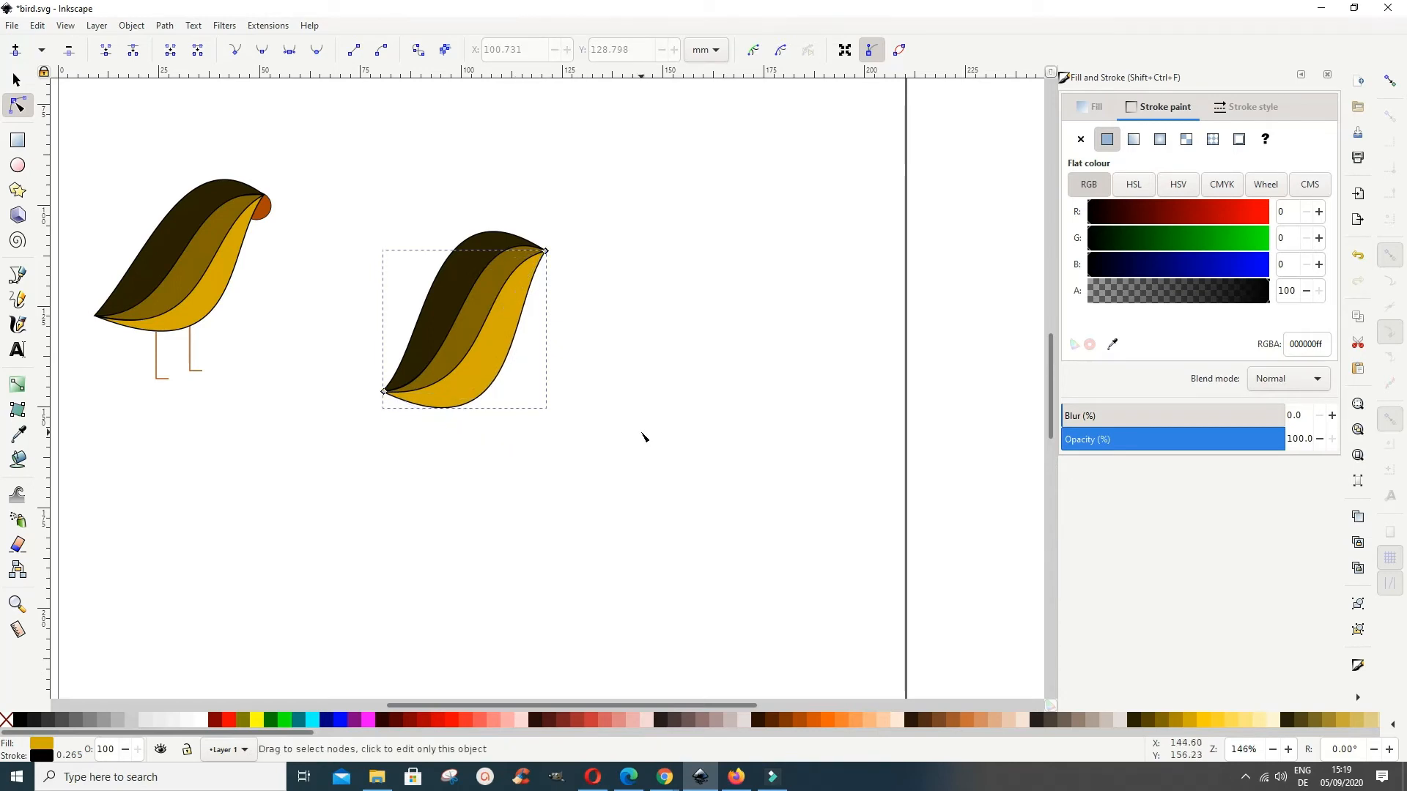
click(643, 435)
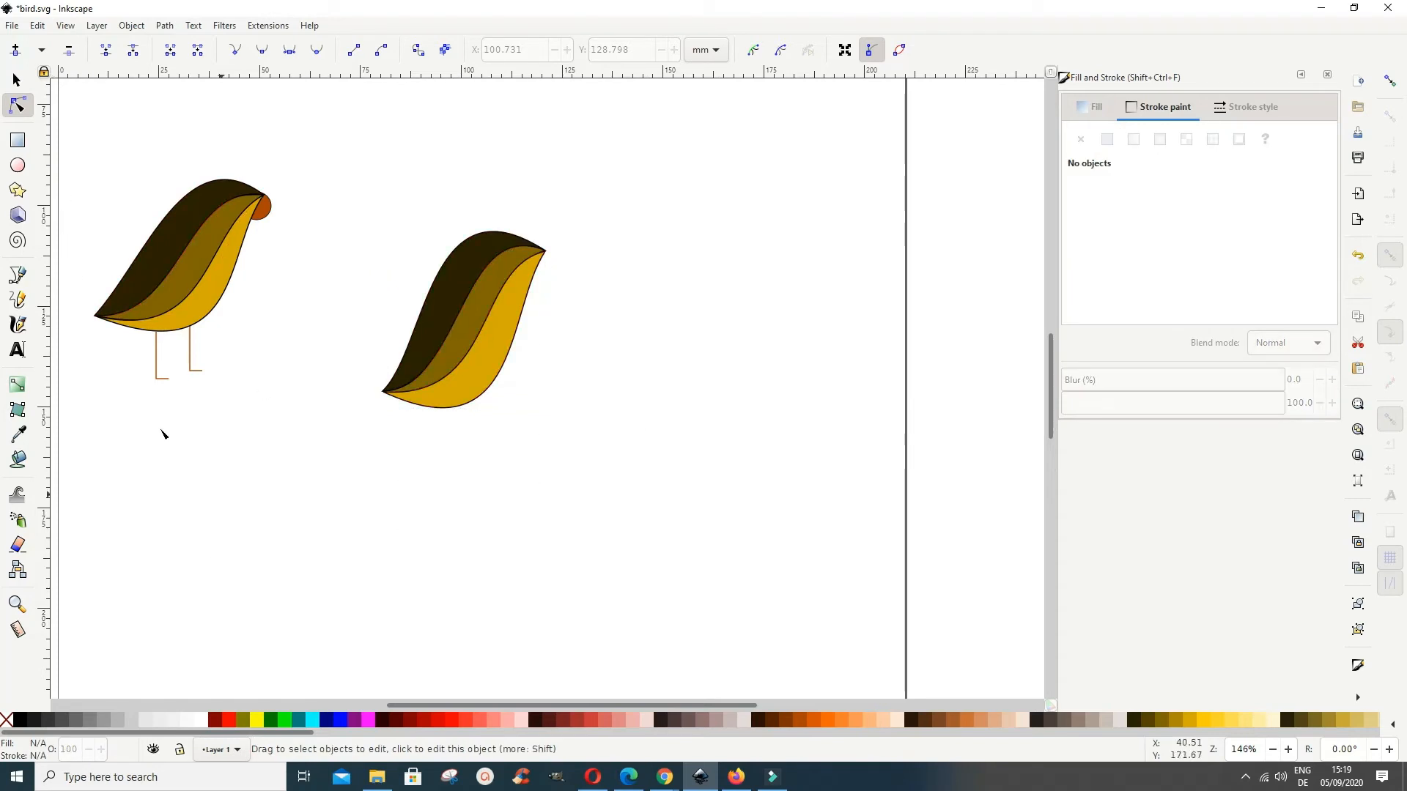
Step: Raise the underside of the yellow belly slightly to flatten its bottom curve
click(463, 400)
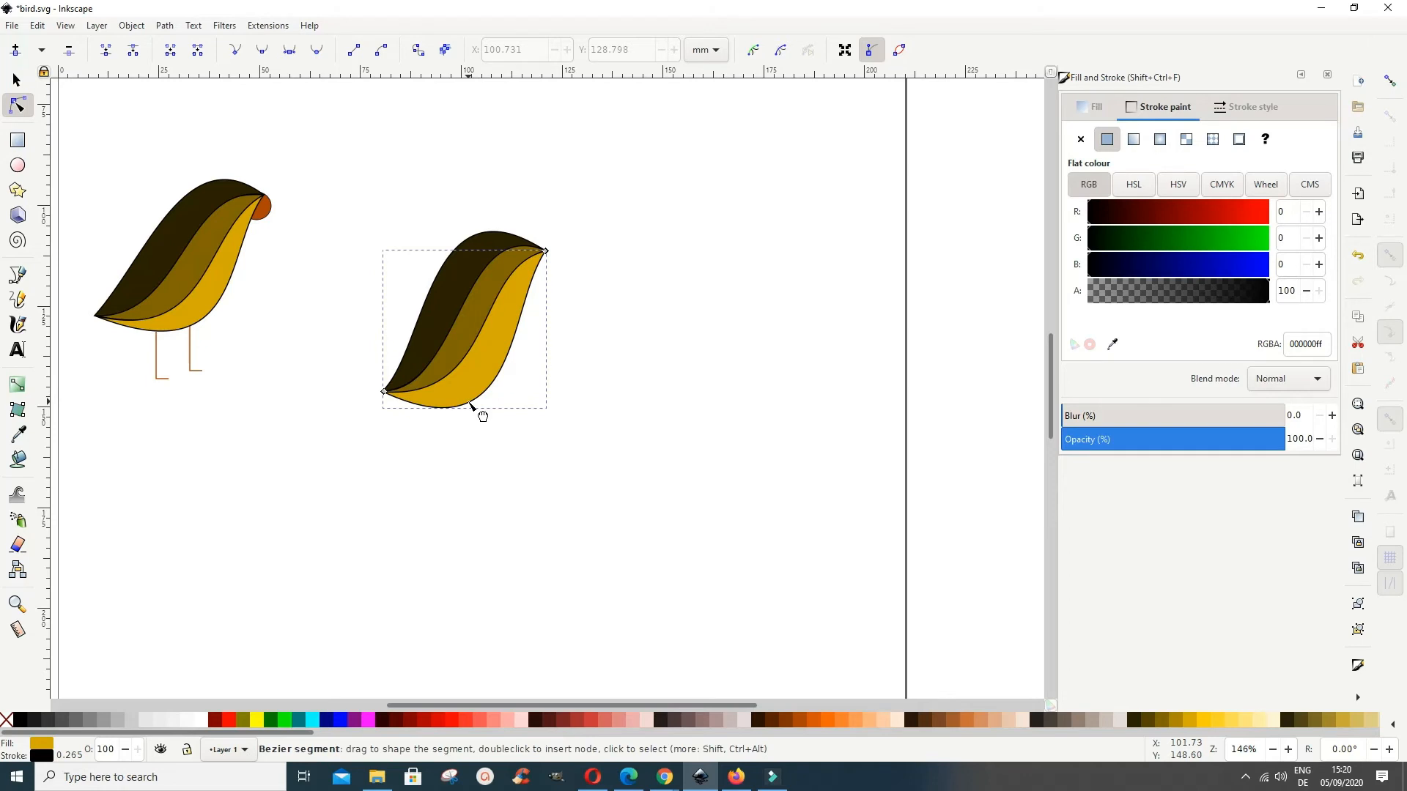
click(473, 407)
drag(470, 403, 471, 399)
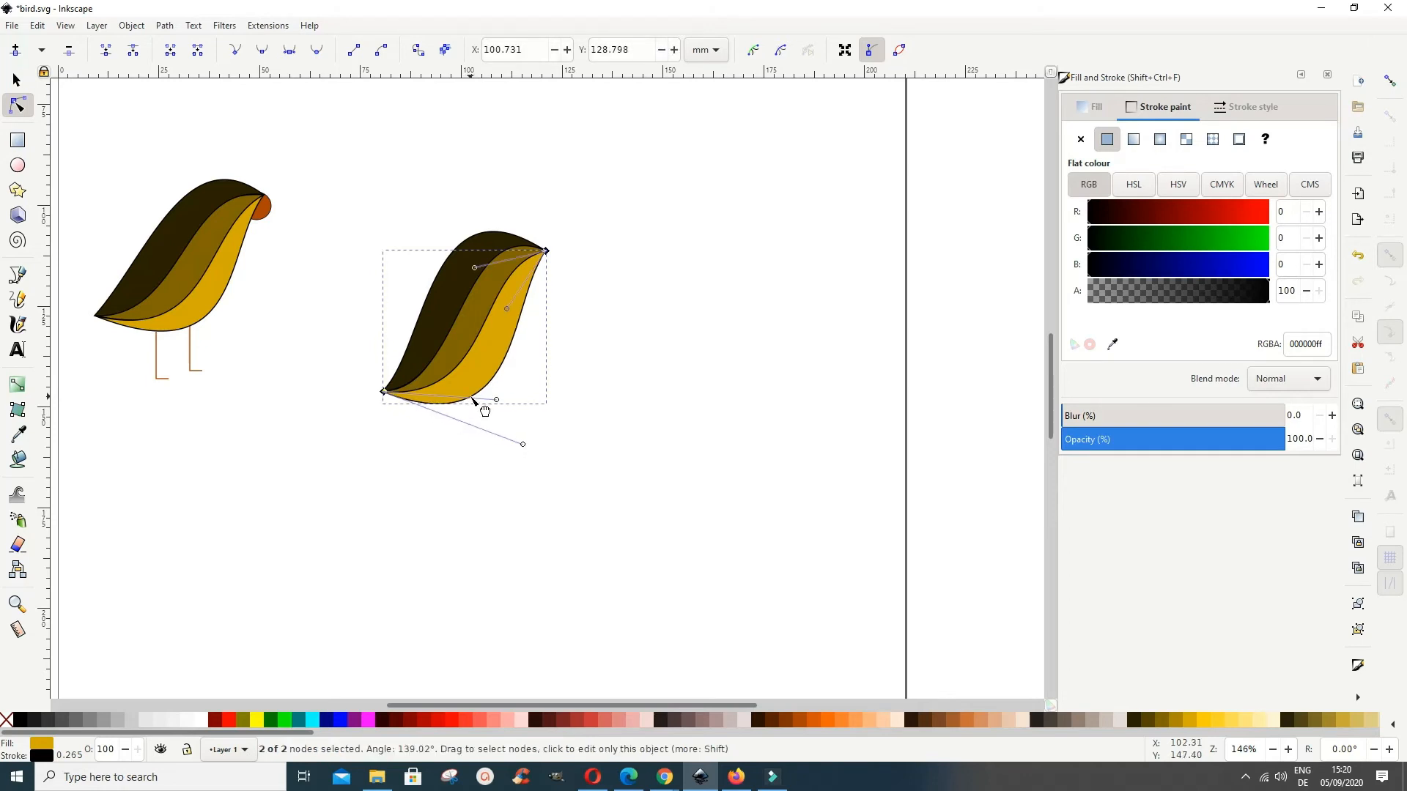
click(495, 496)
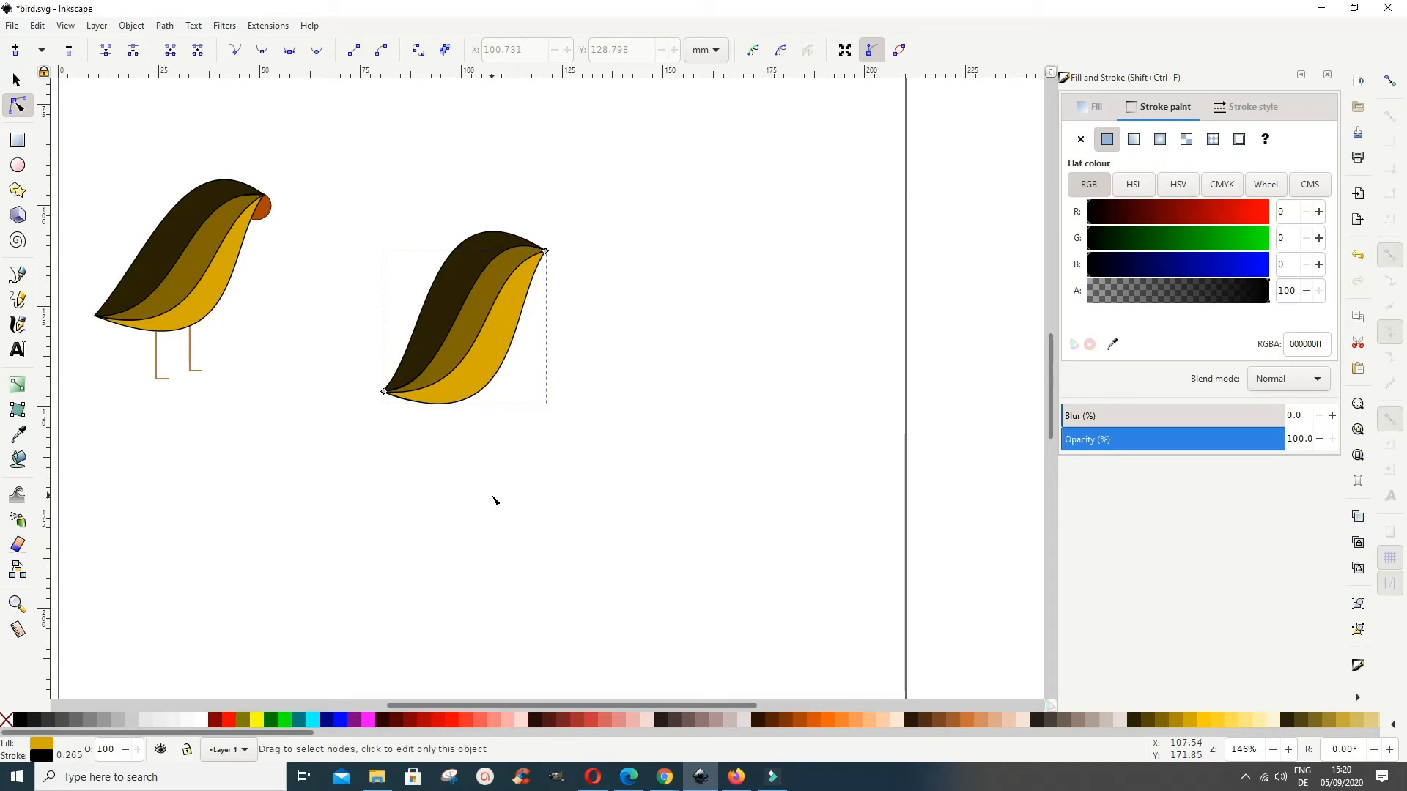
click(597, 433)
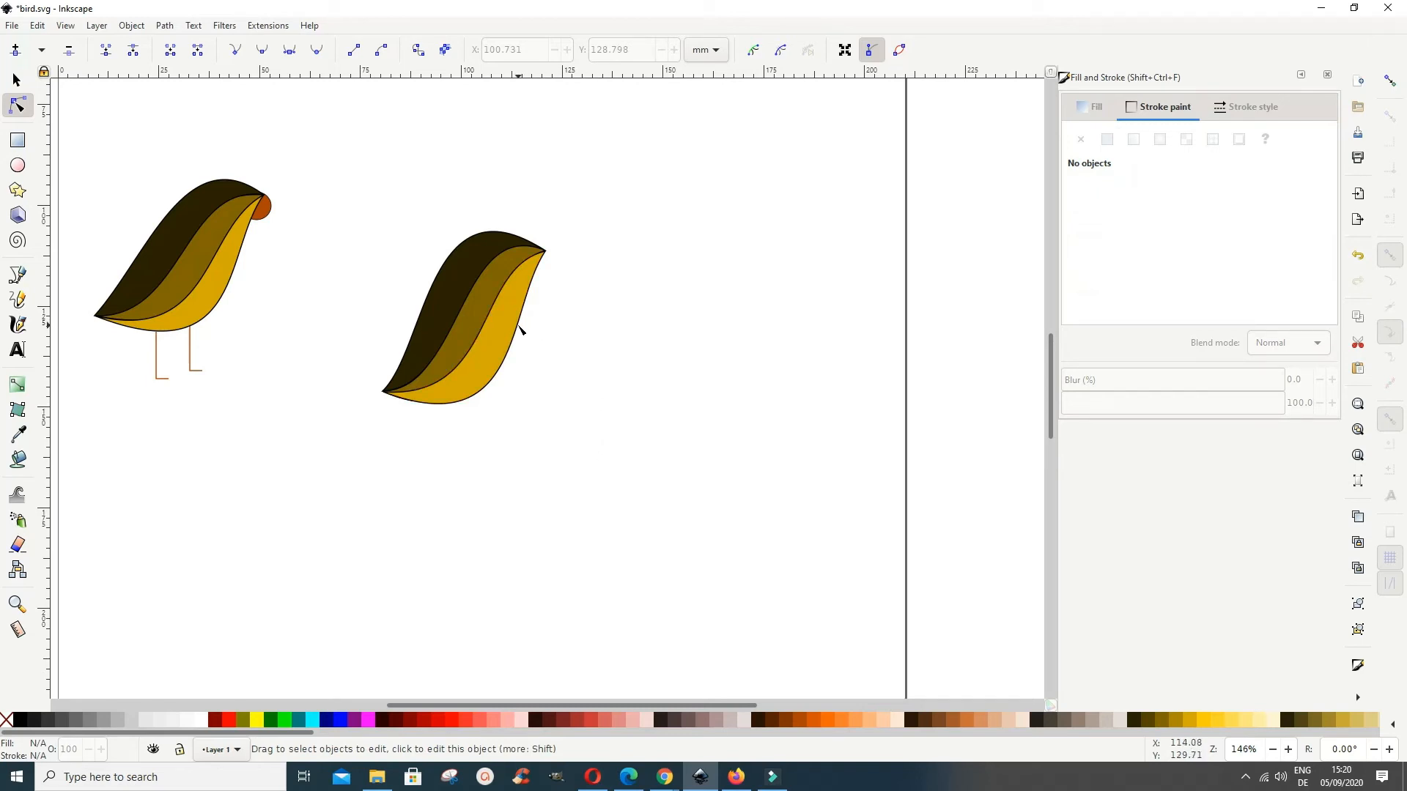
Step: Adjust the yellow belly's inner edge to widen the brown band while keeping the two shapes joined near the head tip
click(455, 370)
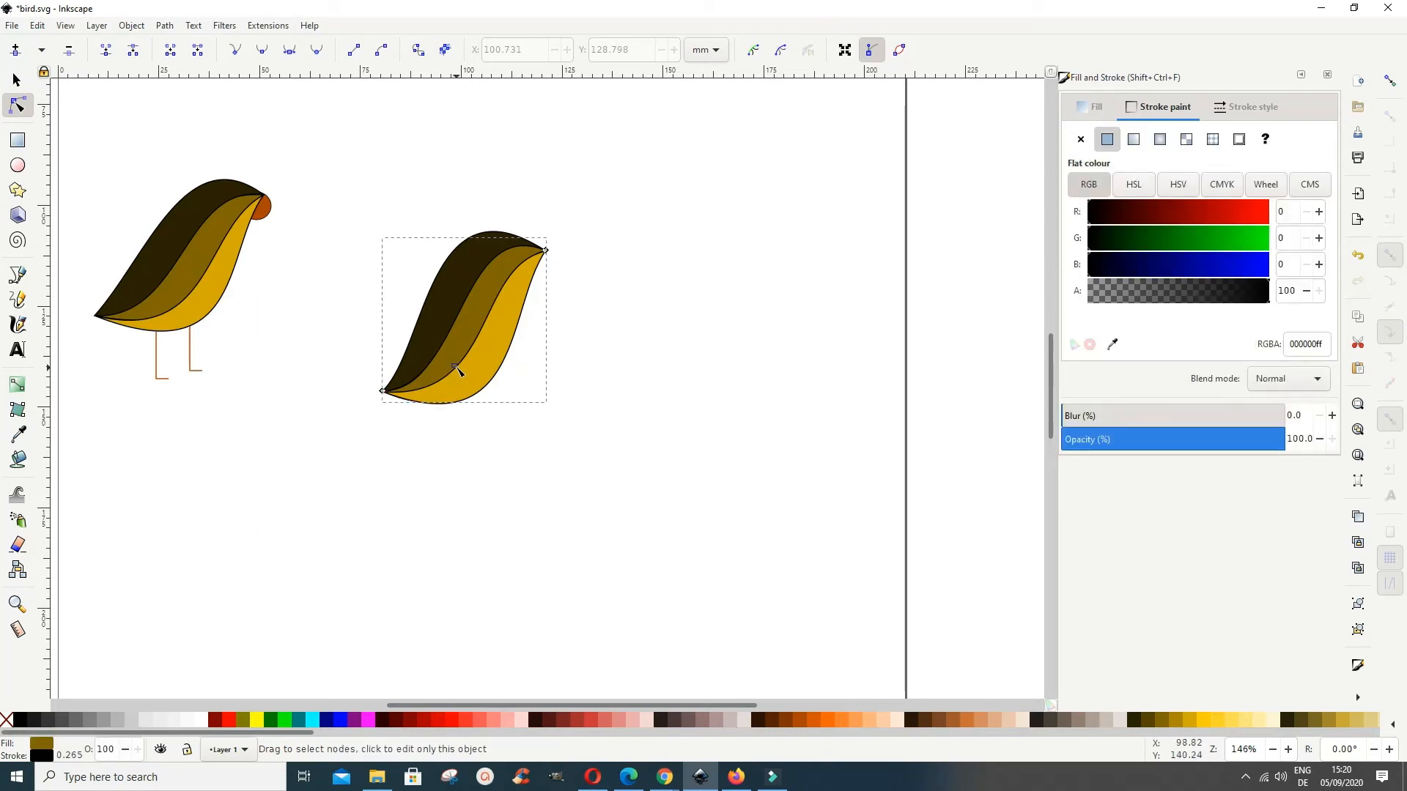
click(472, 380)
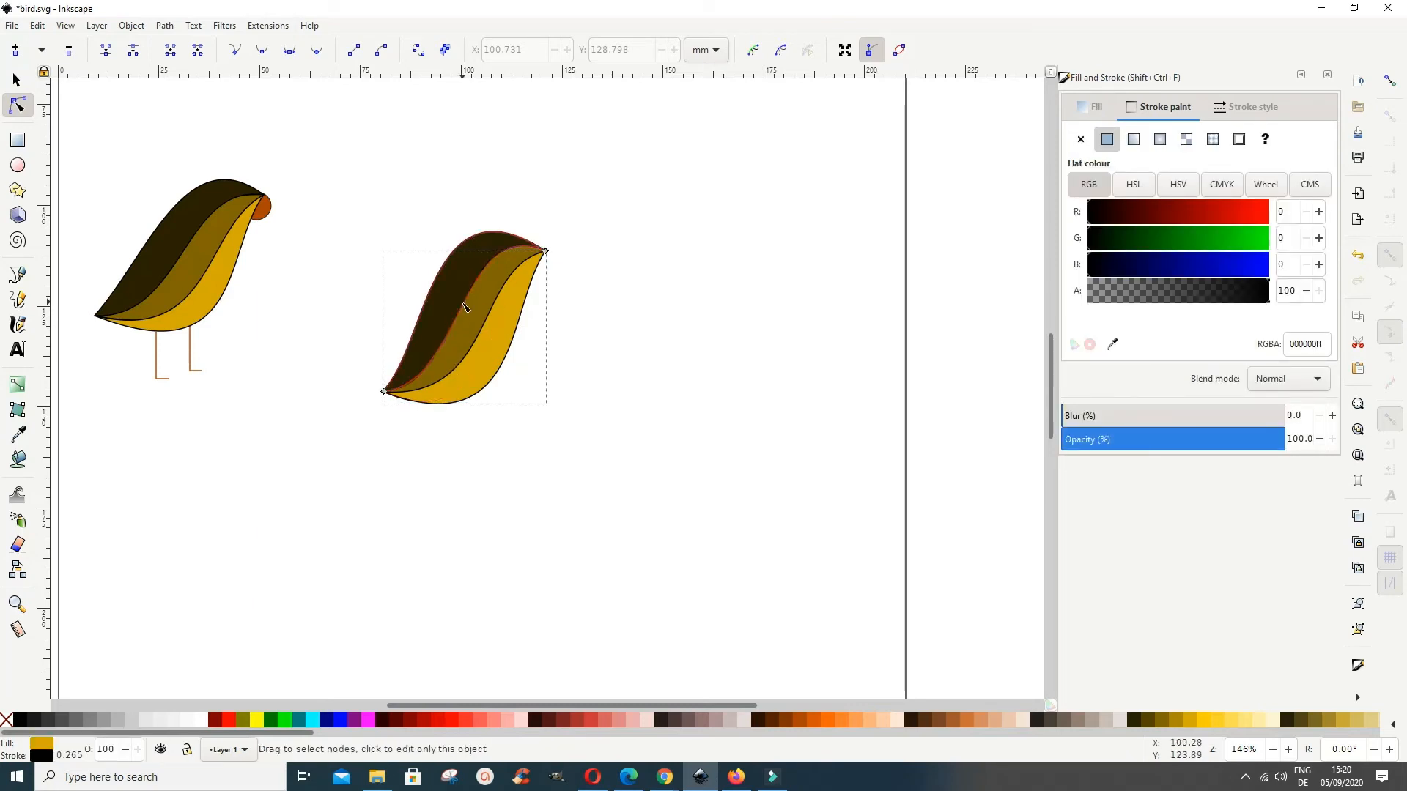
click(501, 274)
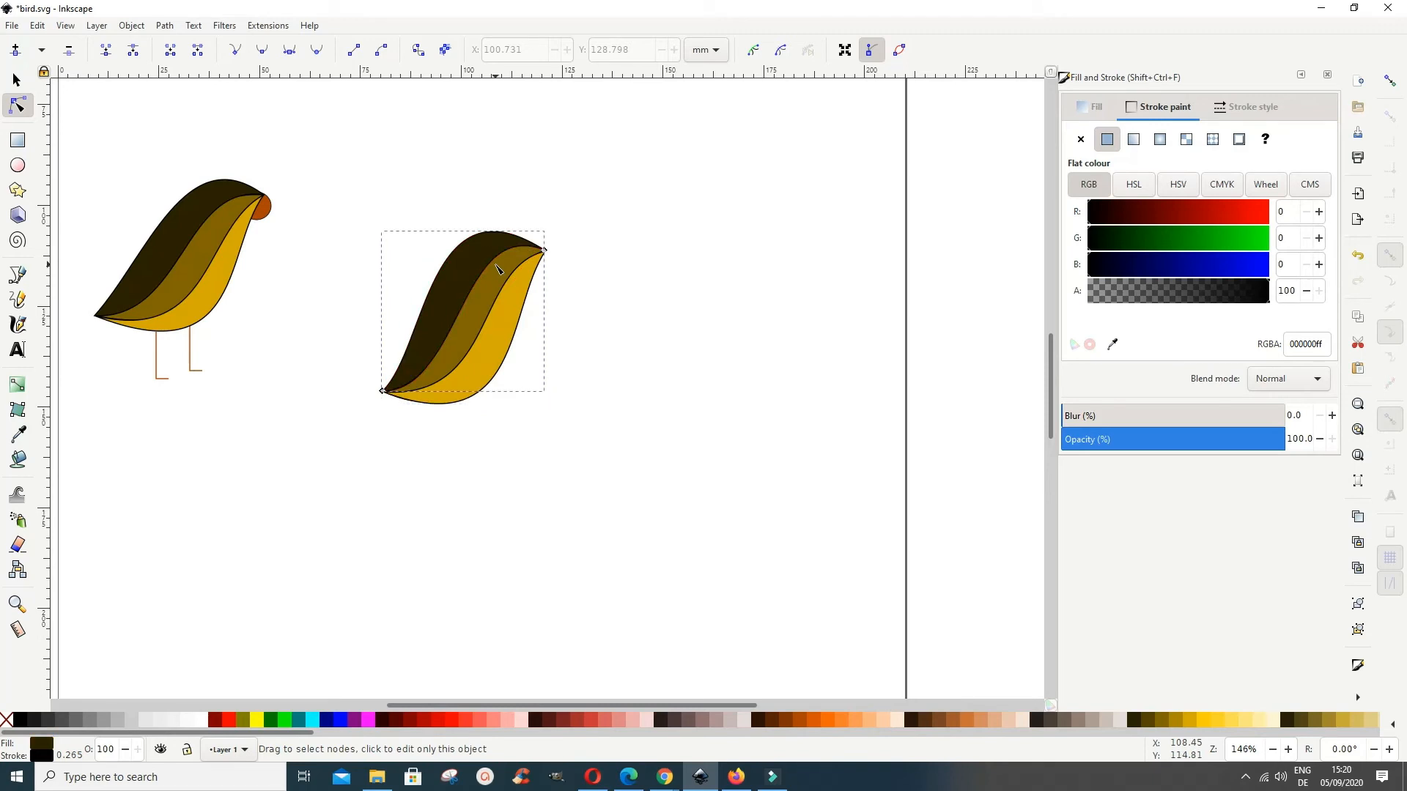
click(493, 321)
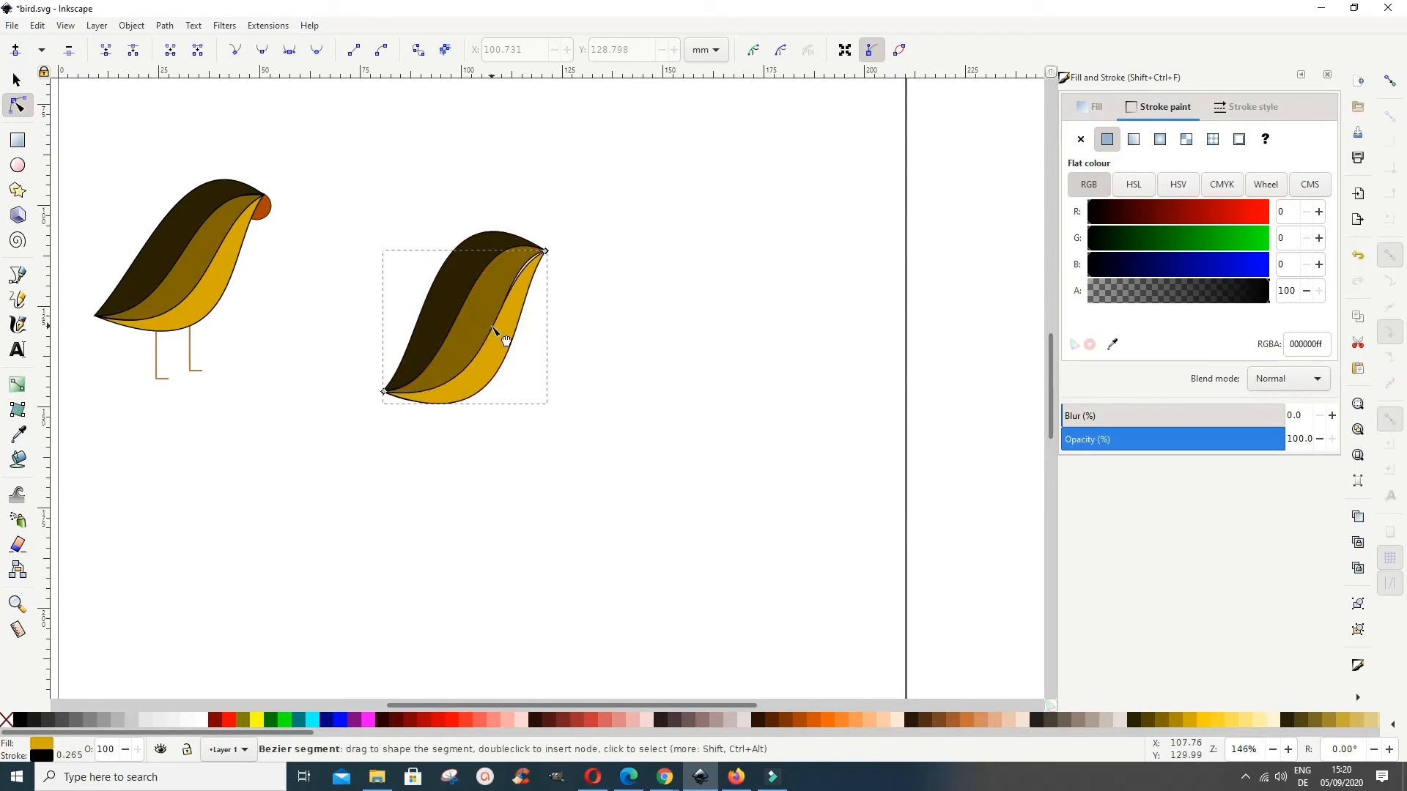
drag(494, 328, 495, 329)
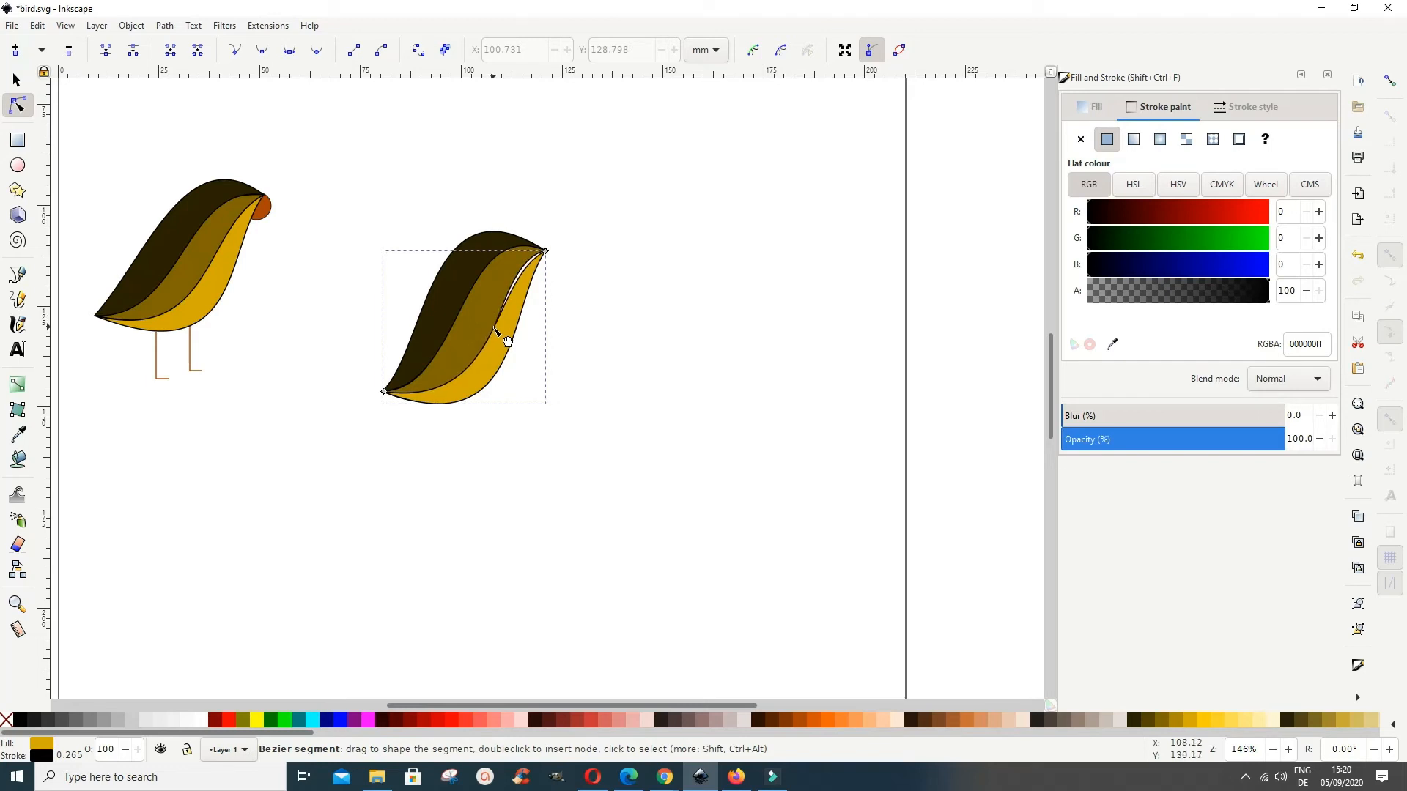
click(533, 290)
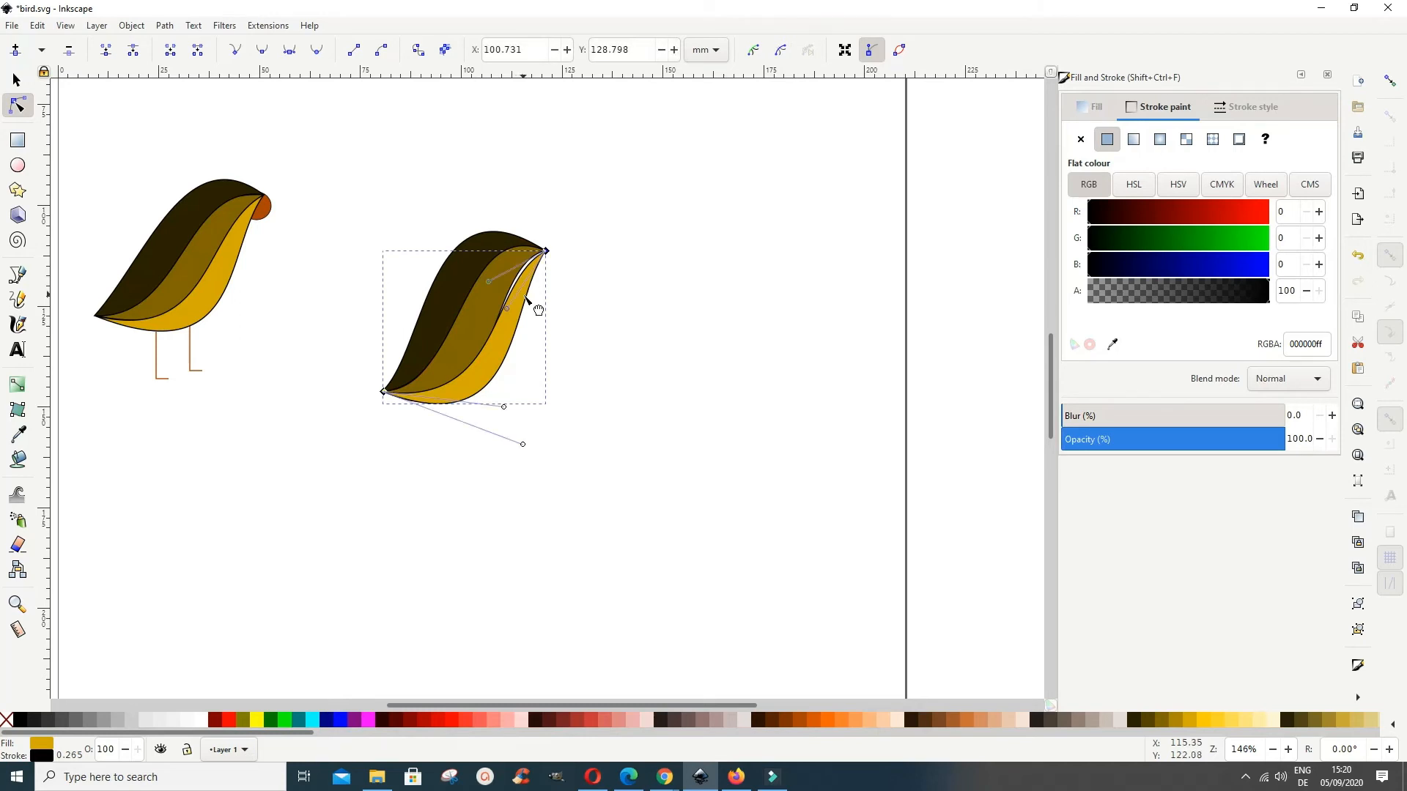
drag(519, 280, 519, 274)
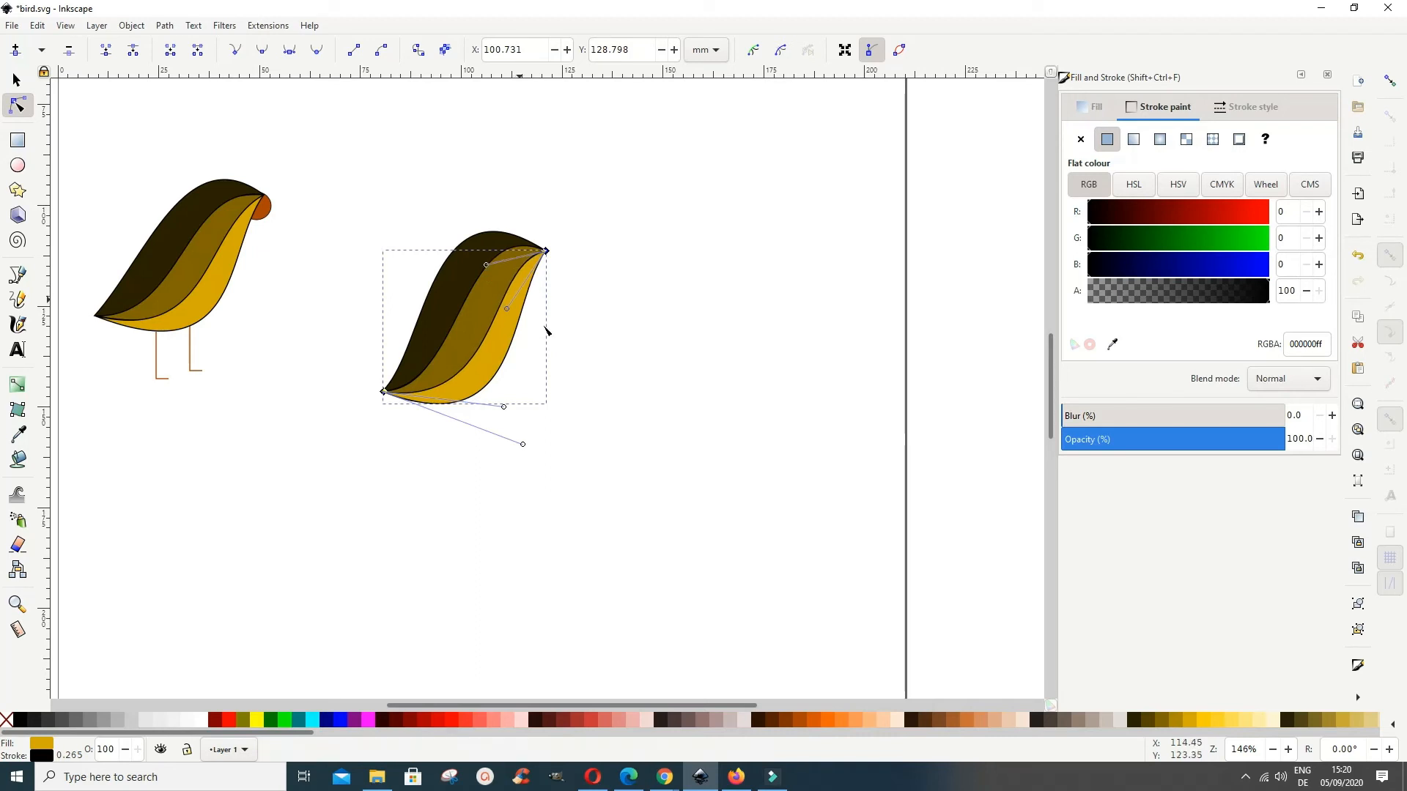
Step: Draw a circle with a radius of about 3.6 mm in the empty space beside the second bird's head
click(638, 324)
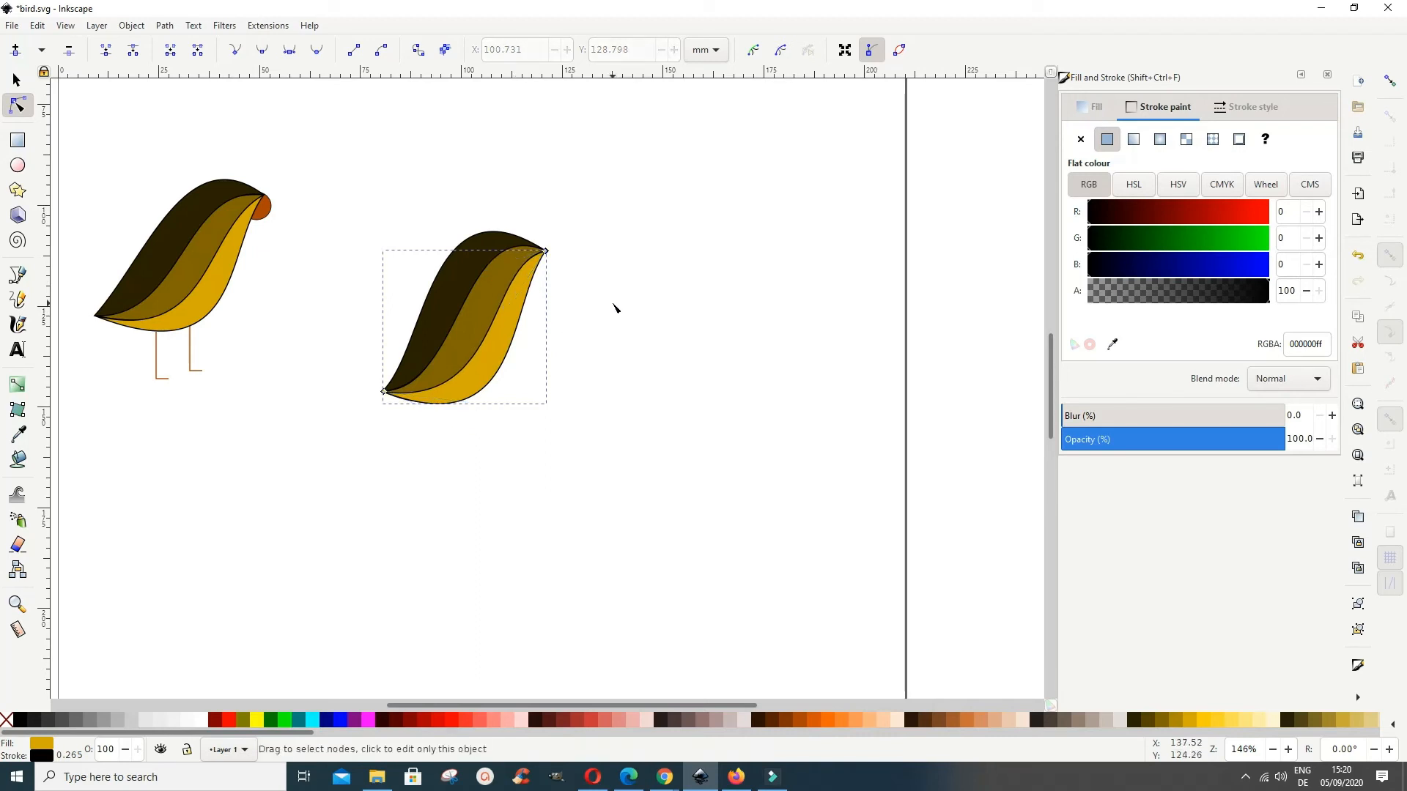
click(614, 306)
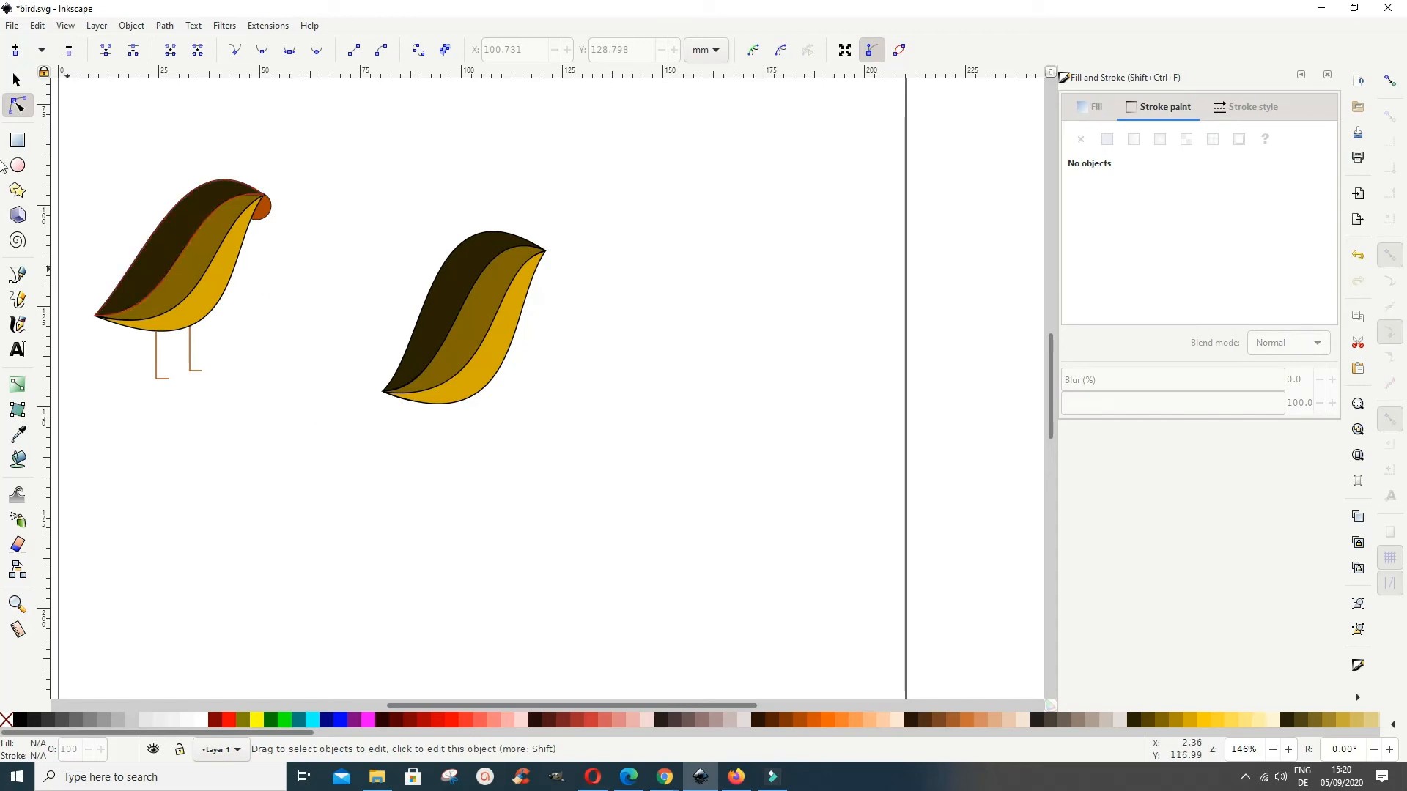
click(18, 166)
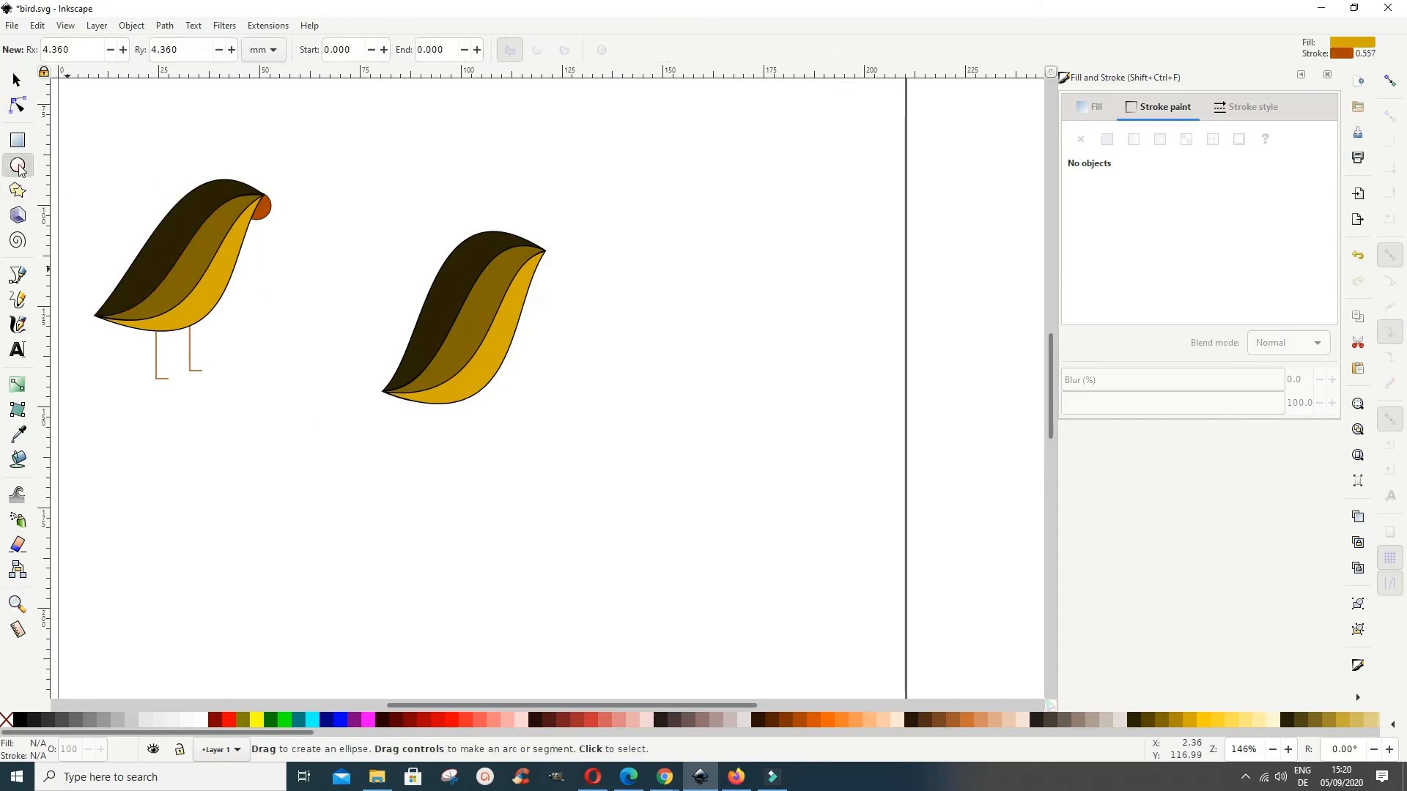
drag(605, 316, 617, 325)
drag(599, 305, 629, 334)
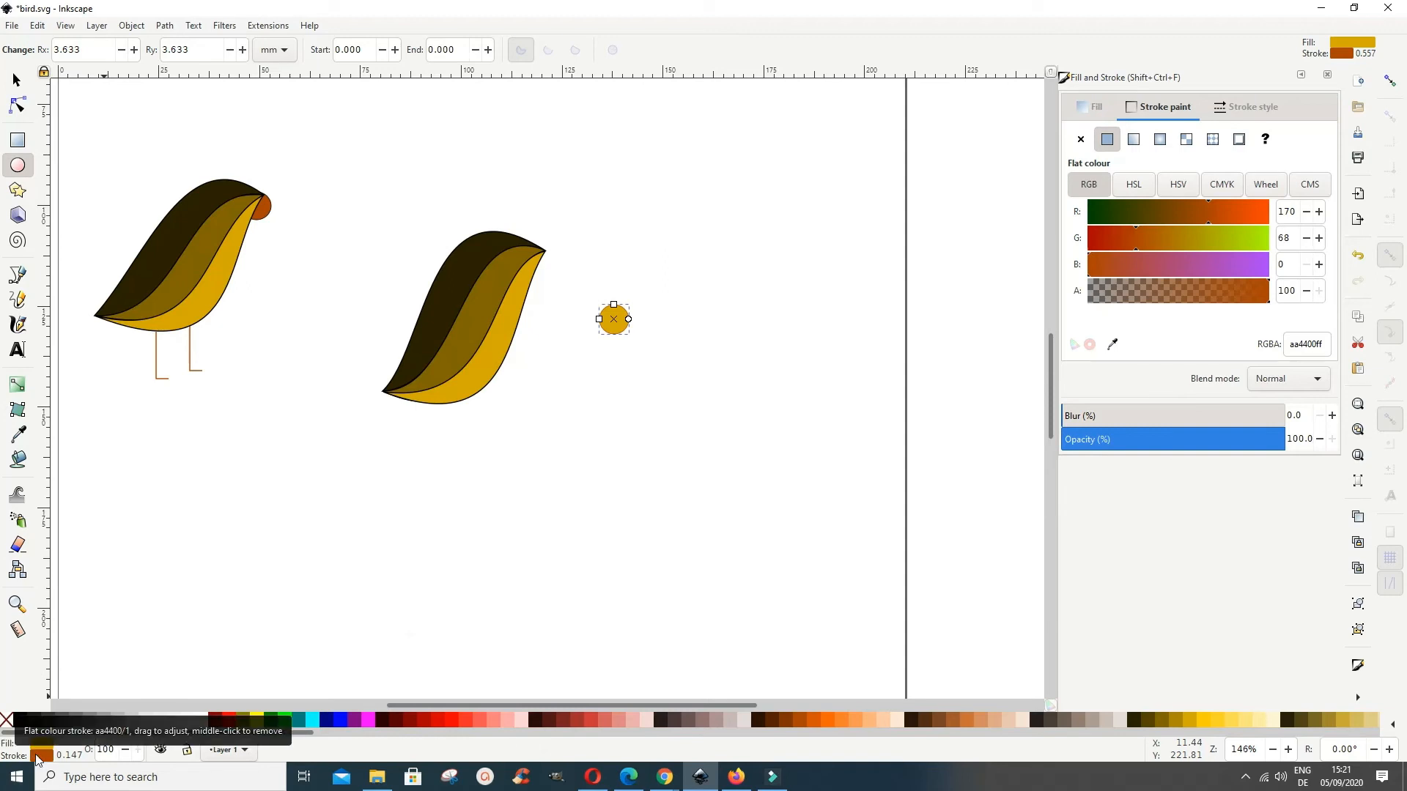
Step: Give the circle a black outline with a stroke width of 0.247 mm
shift+click(21, 722)
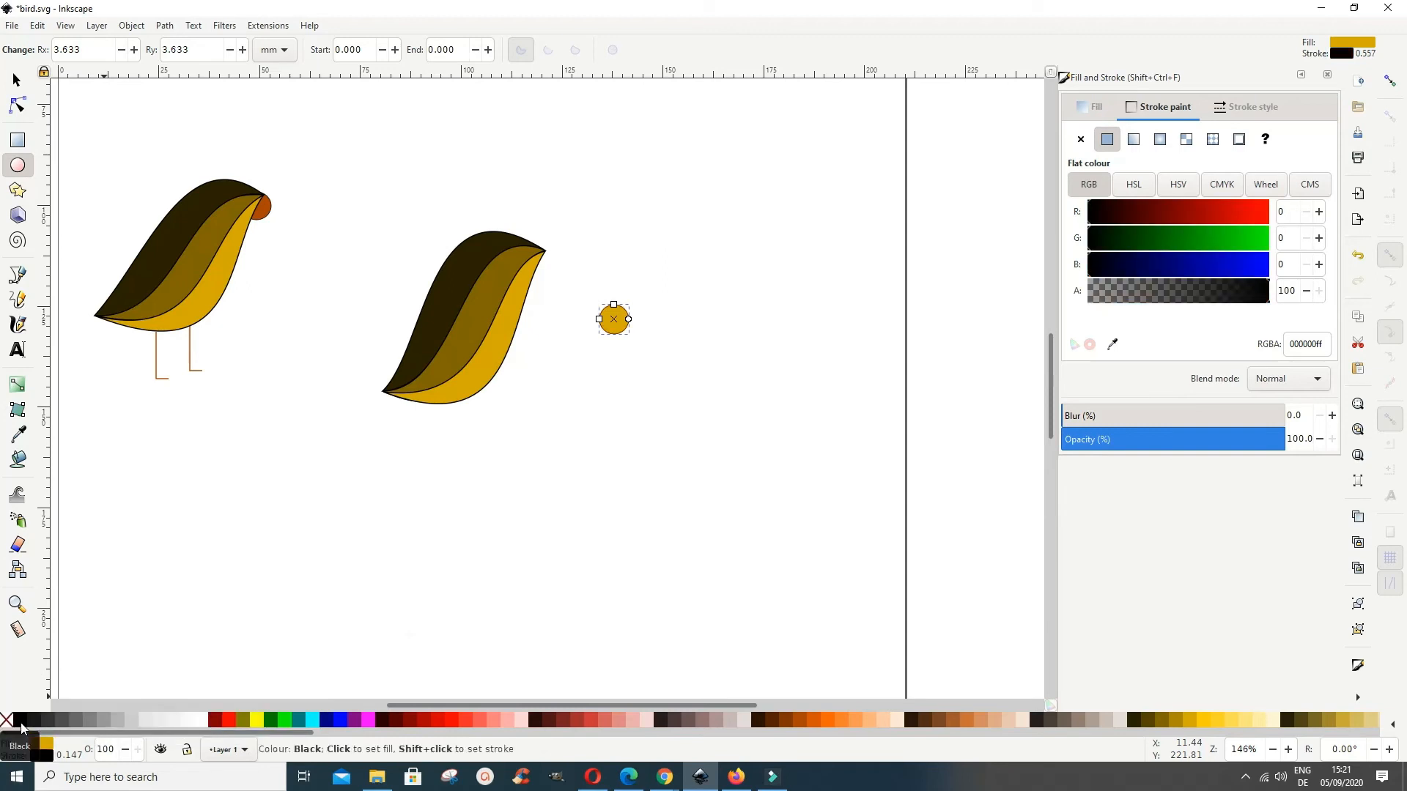
click(1232, 110)
double_click(1122, 141)
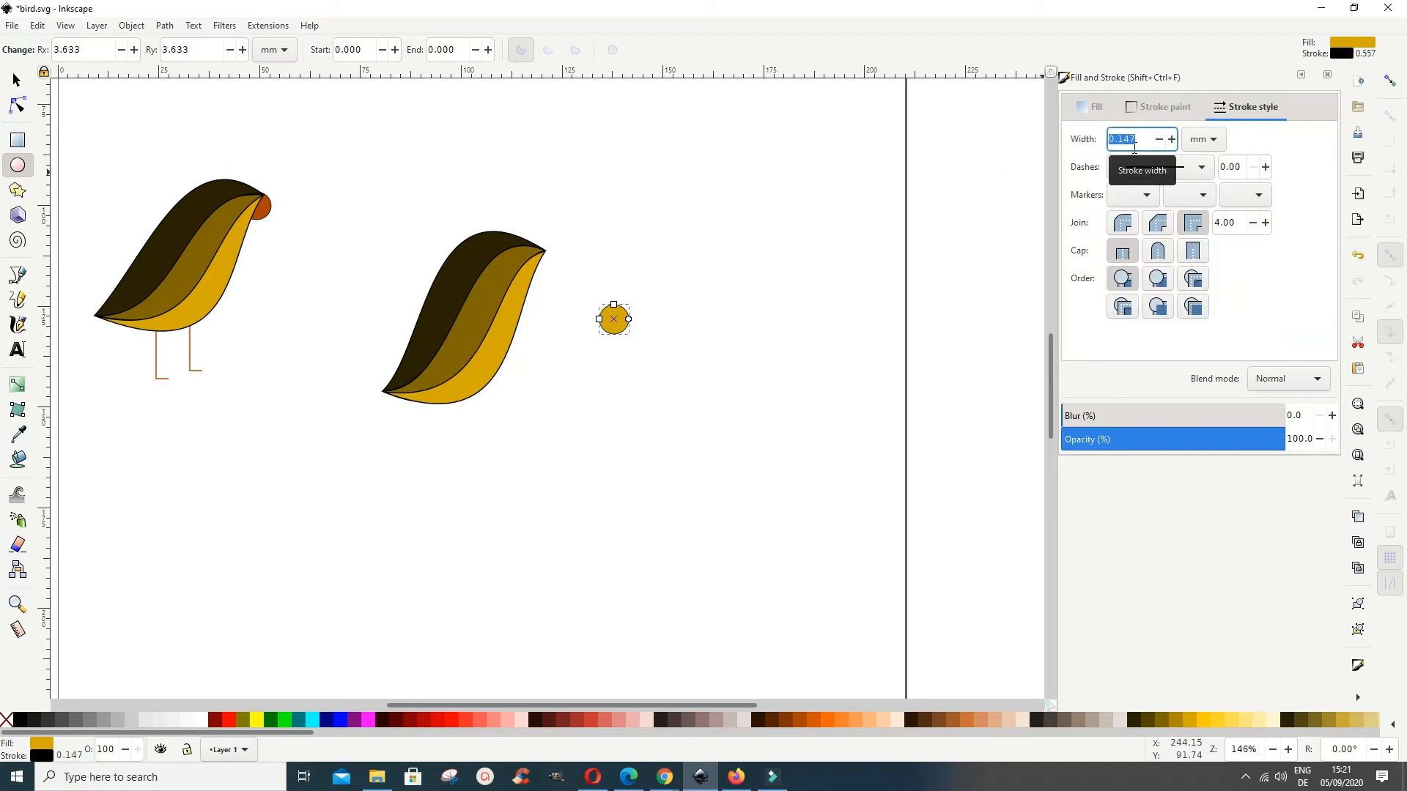
click(1171, 140)
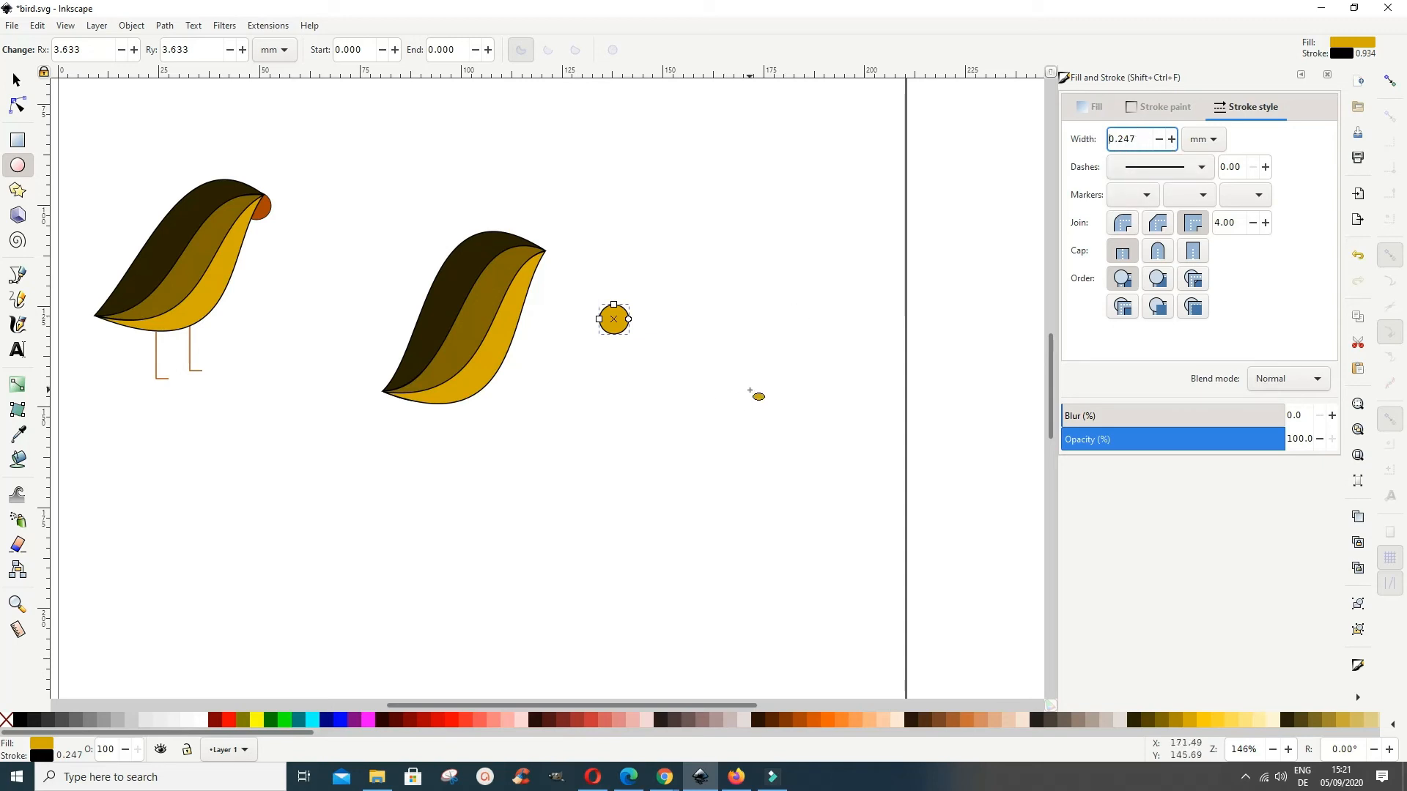
Step: Shift the circle up slightly beside the bird and fill it with the orange-brown #AA4400
click(16, 80)
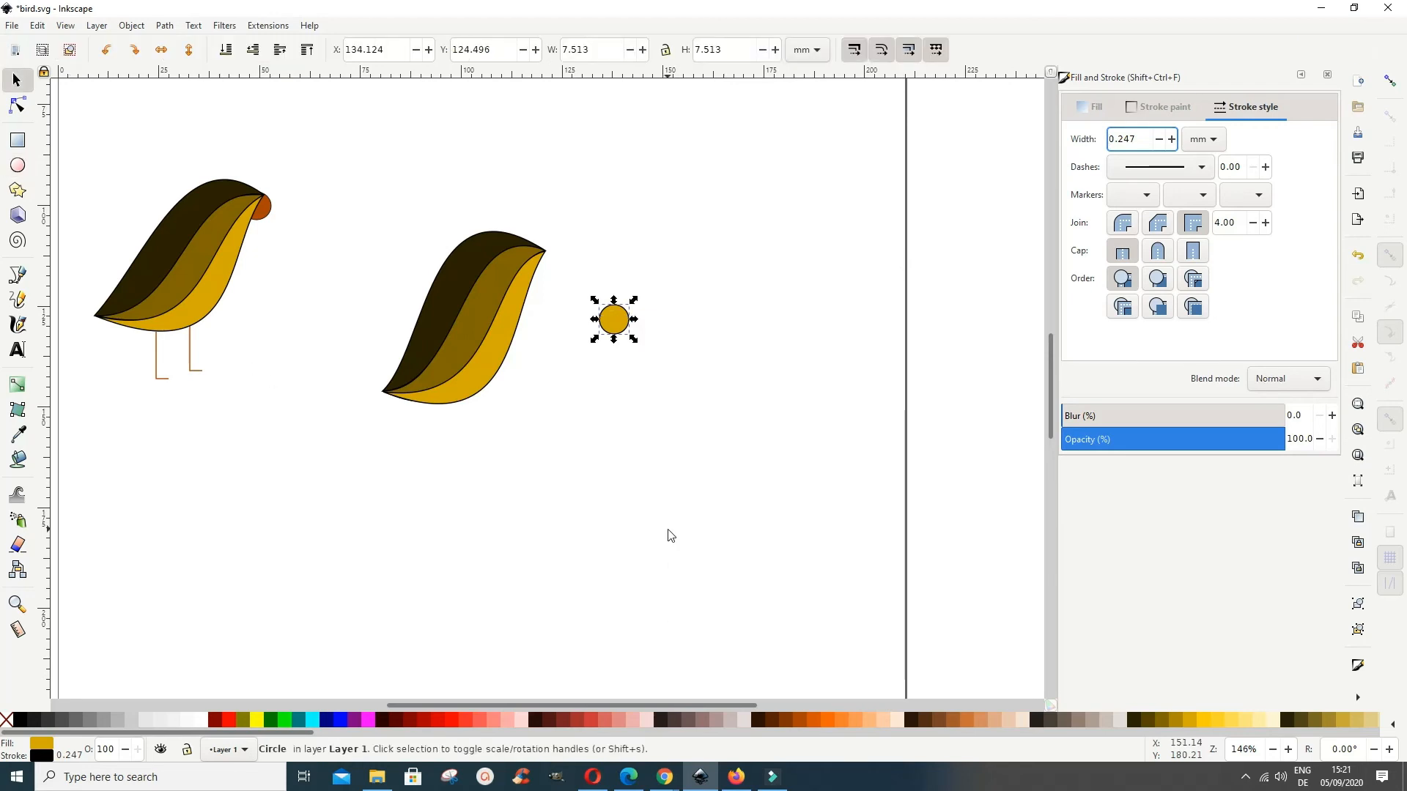
drag(624, 324, 614, 295)
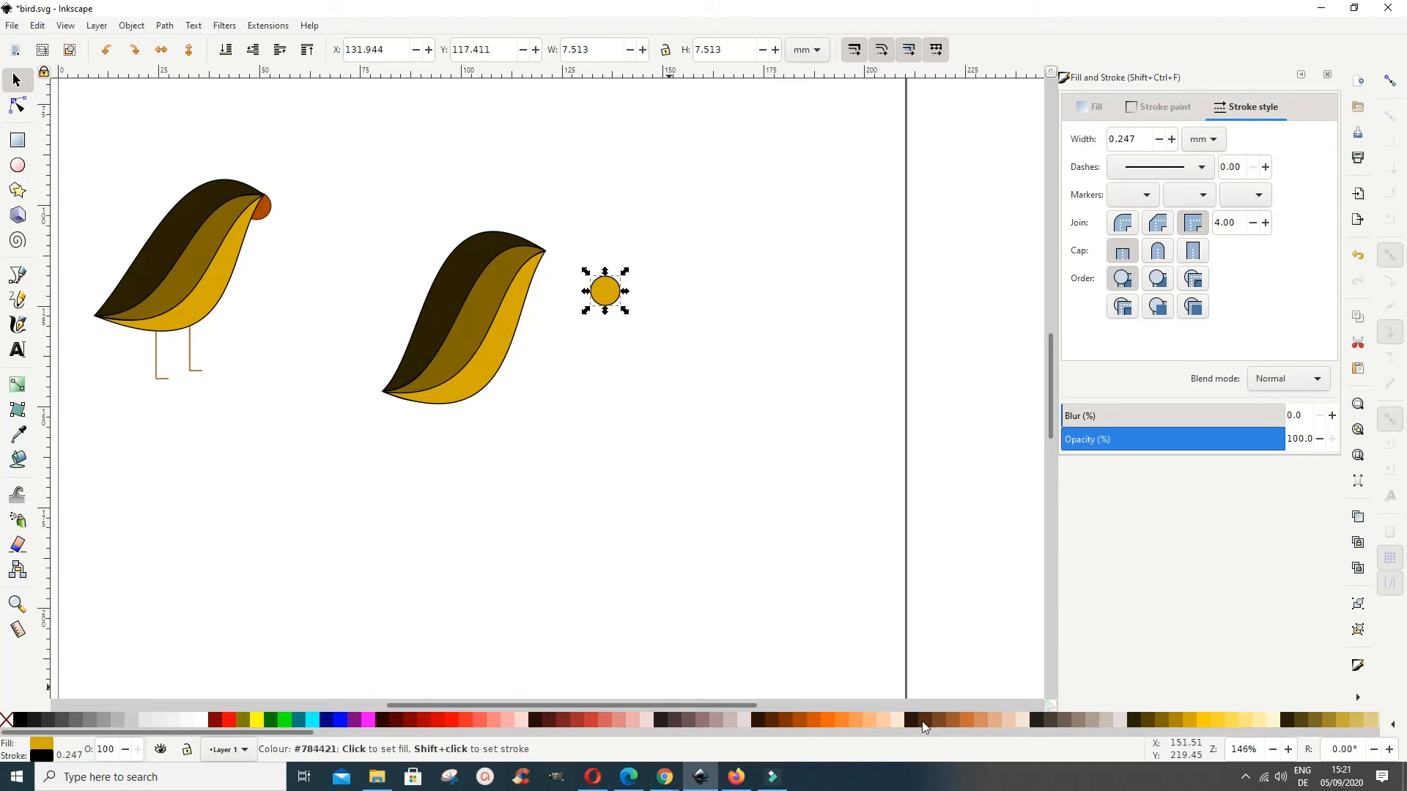
click(800, 721)
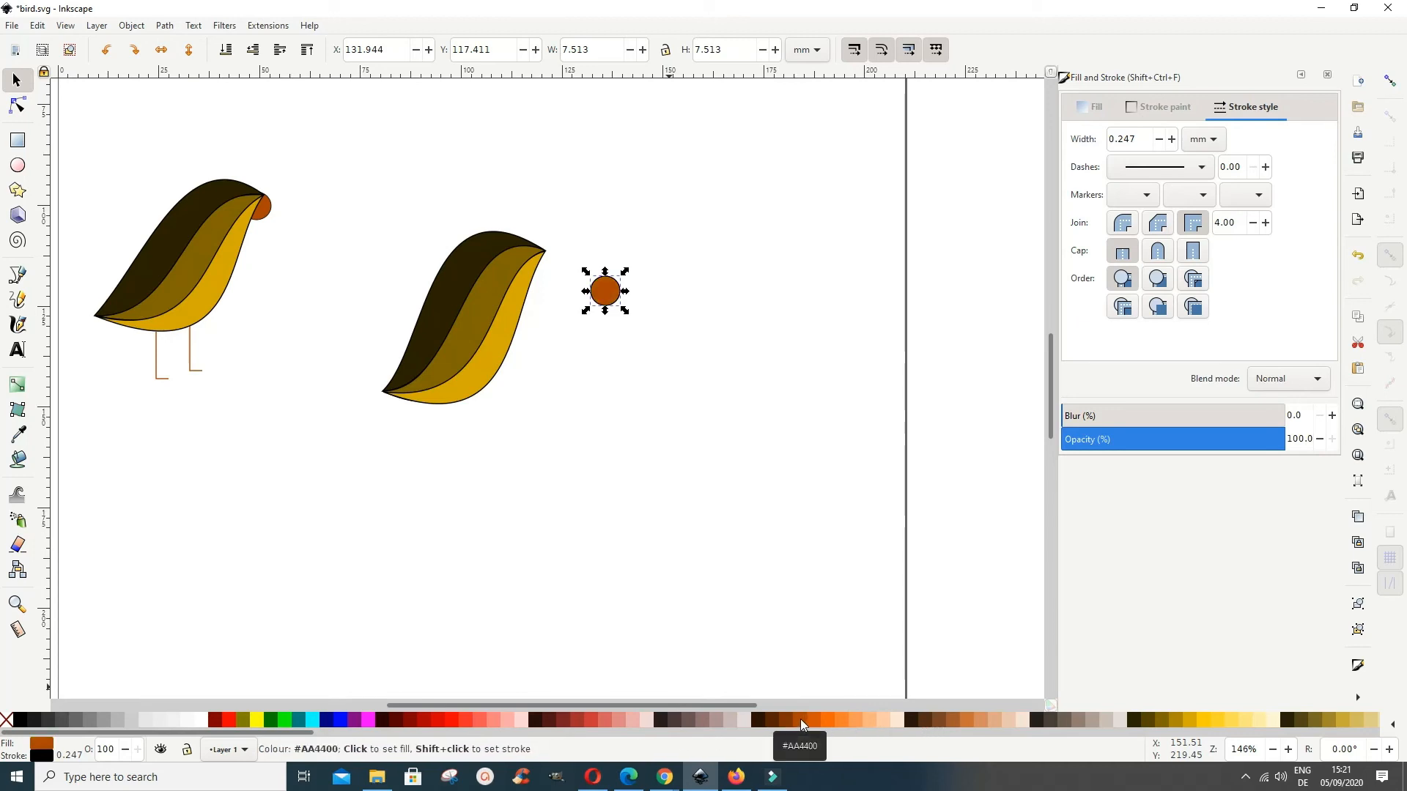
Step: Place the orange-brown circle at the second bird's head tip and send it behind the body as a beak
drag(610, 297, 547, 272)
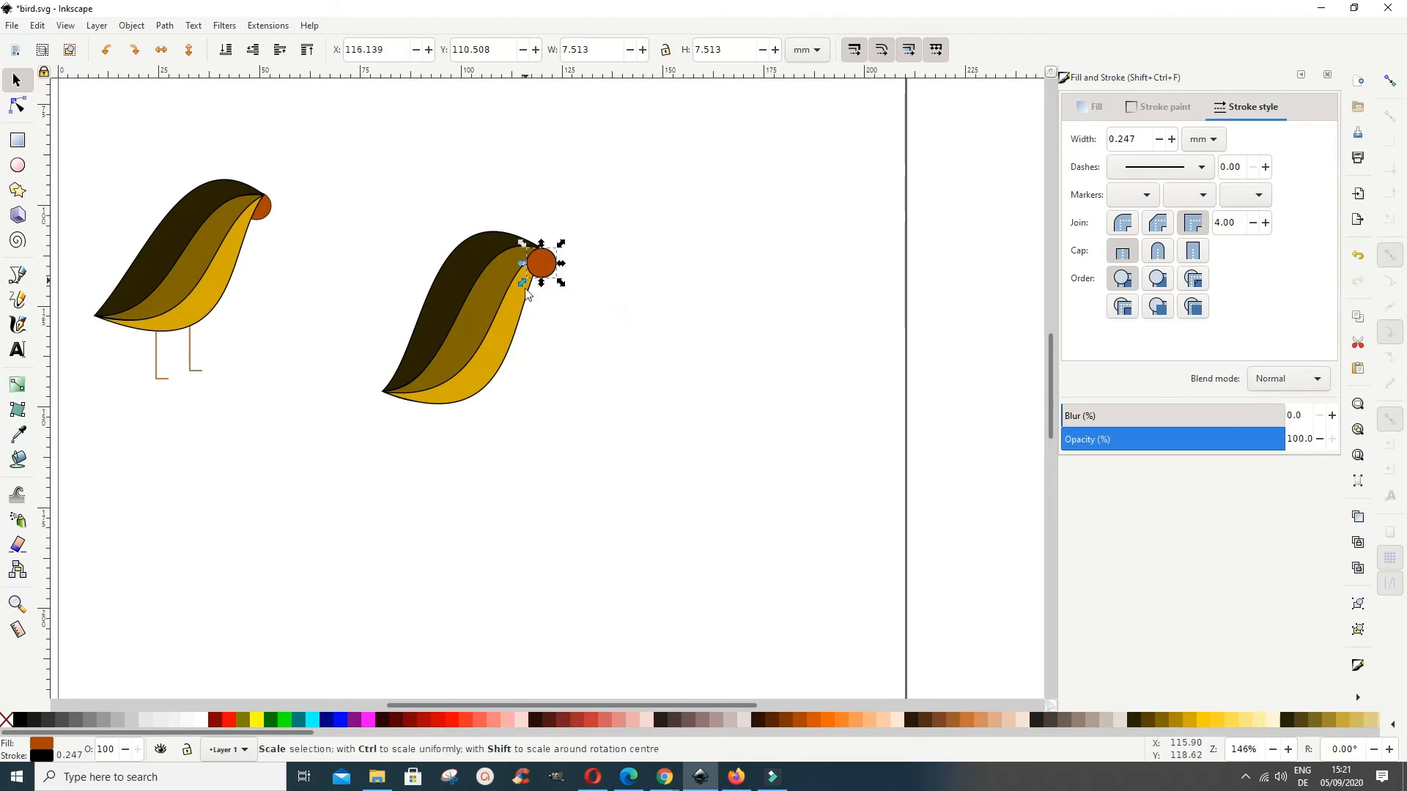
click(228, 54)
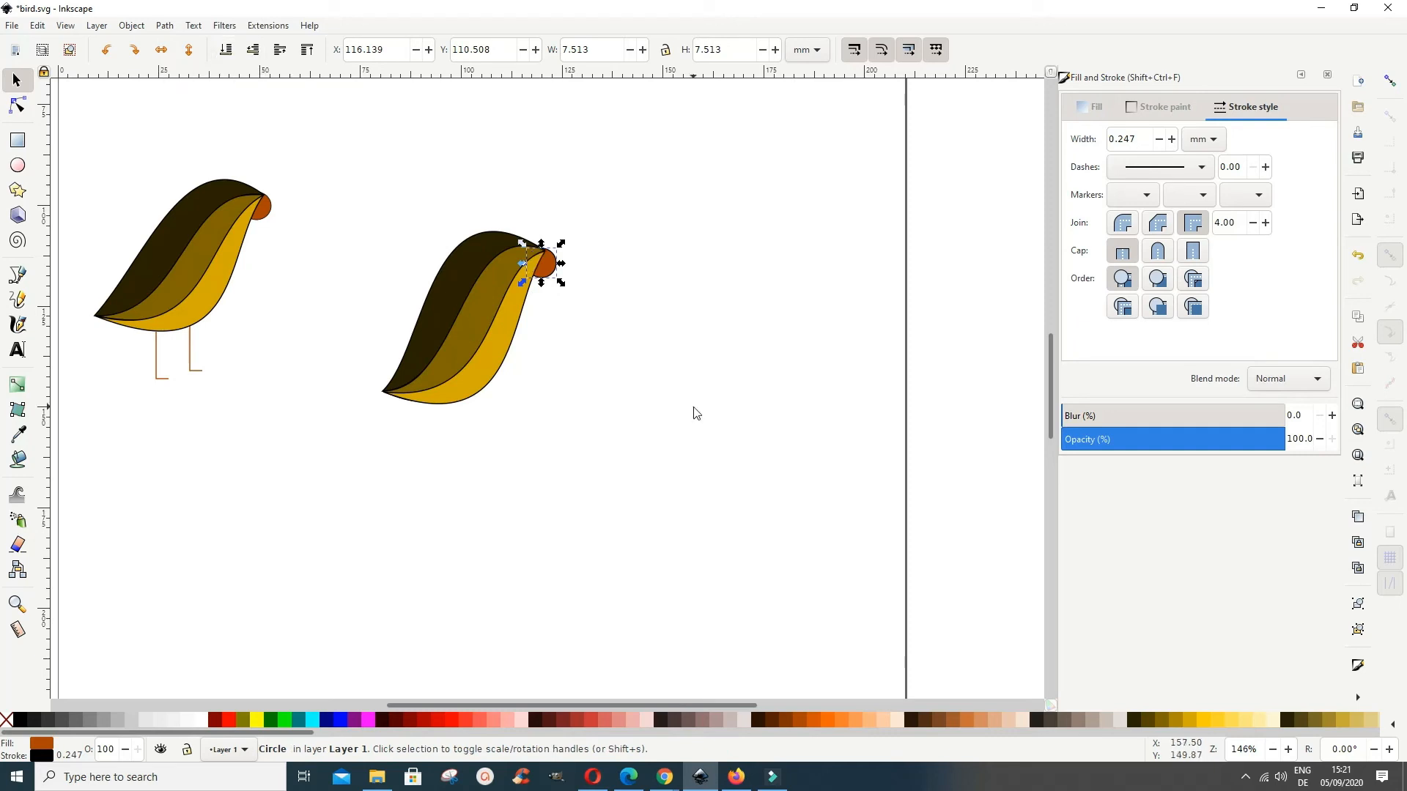
click(598, 314)
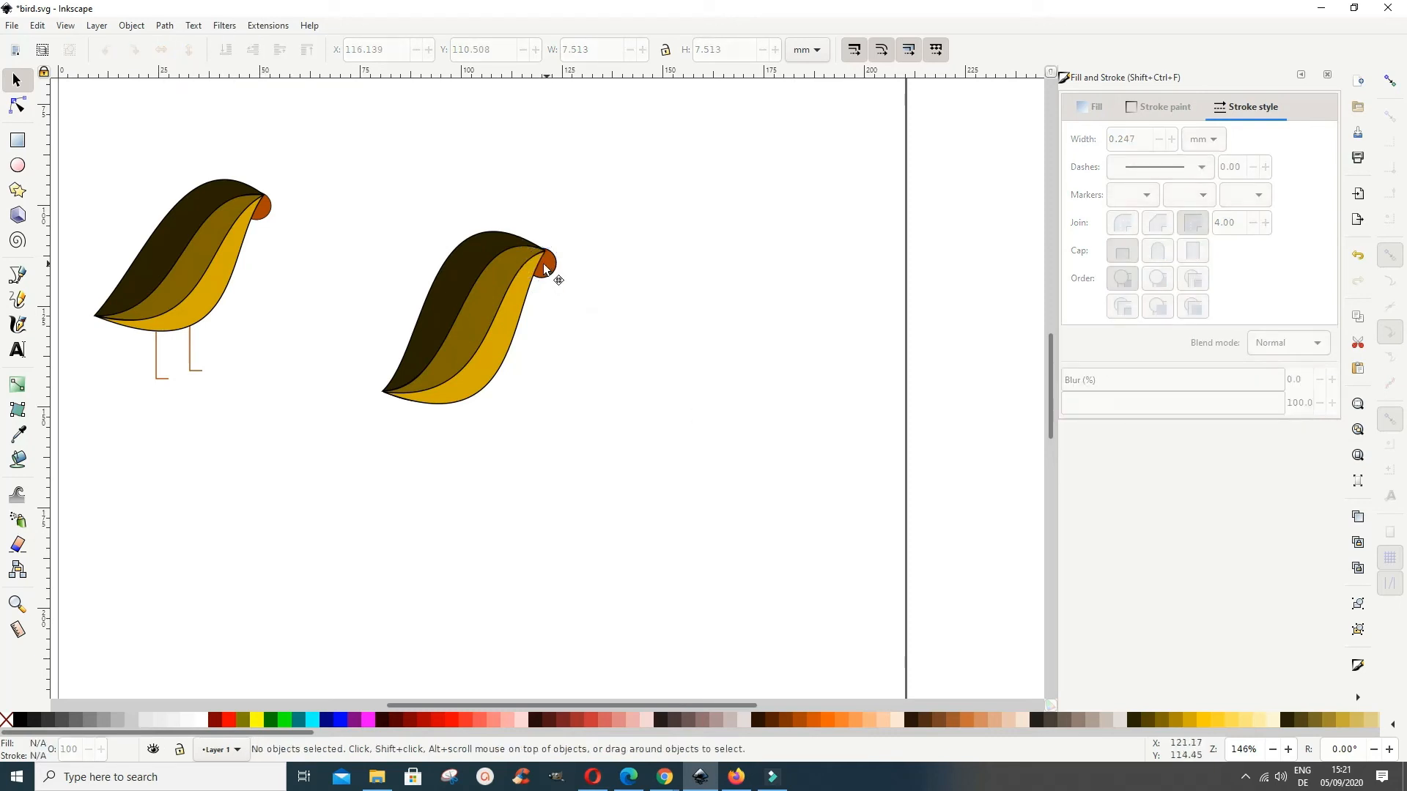
drag(545, 264, 546, 269)
click(618, 396)
Step: Draw an L-shaped leg from the belly's underside, about 12.7 mm down with a foot about 3.8 mm long pointing right
click(21, 277)
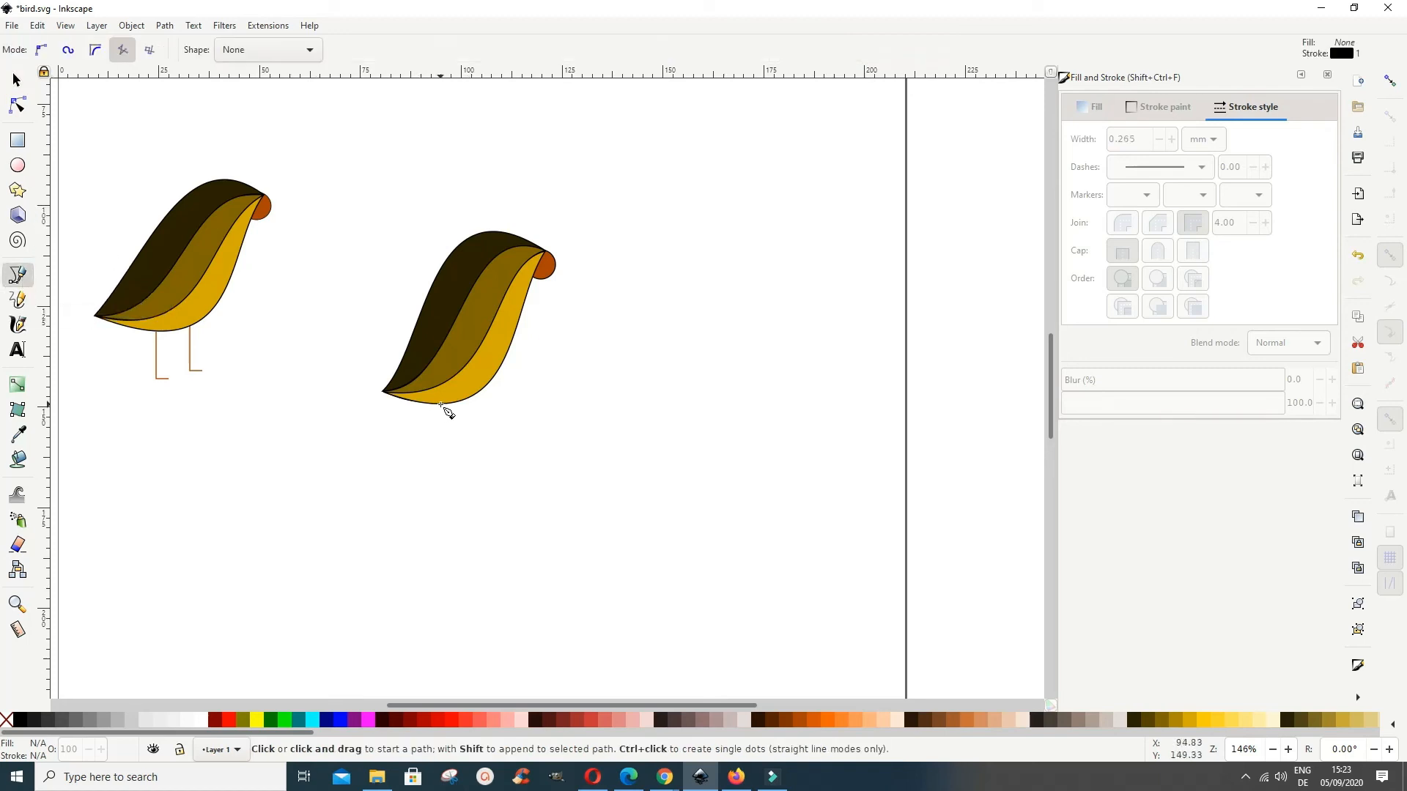
click(439, 403)
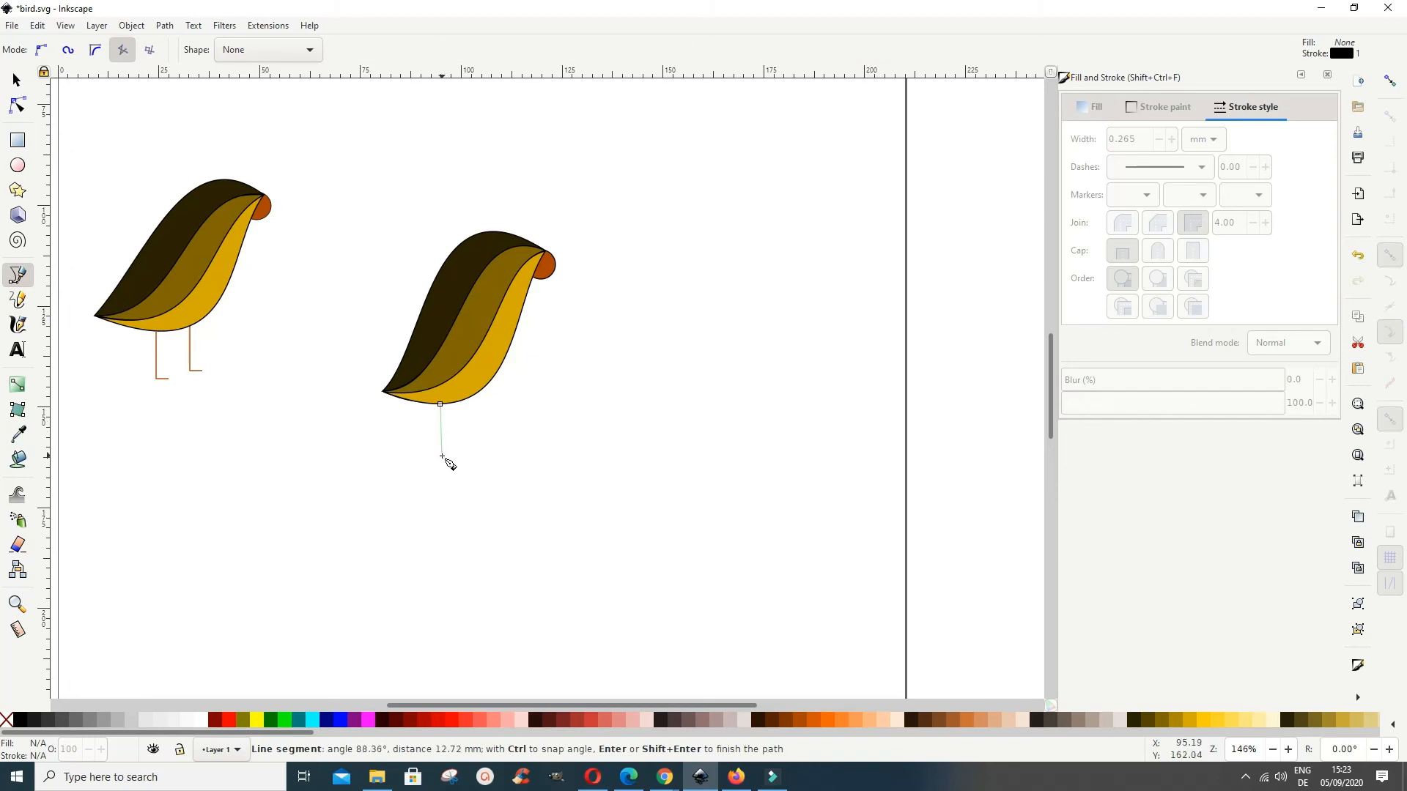
click(441, 456)
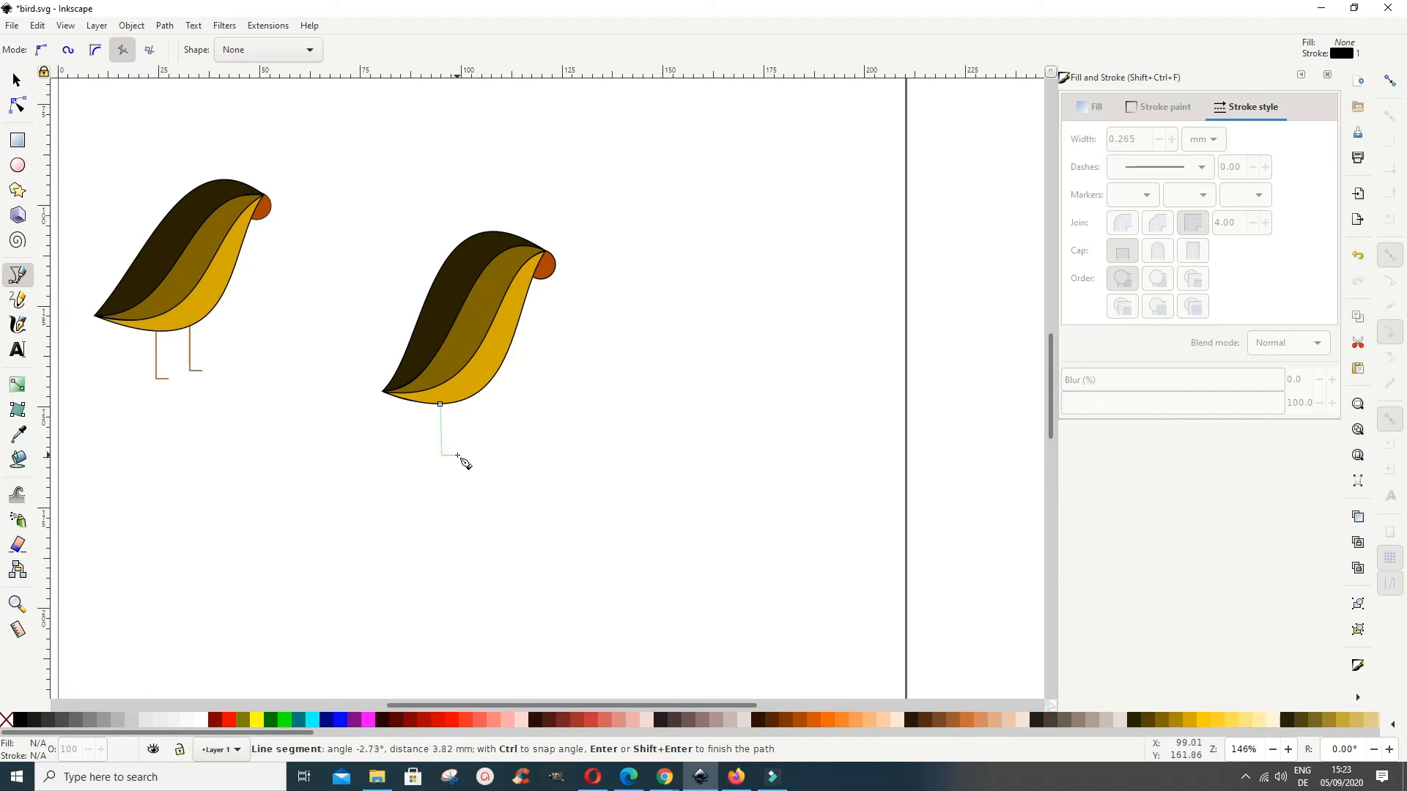
double_click(458, 455)
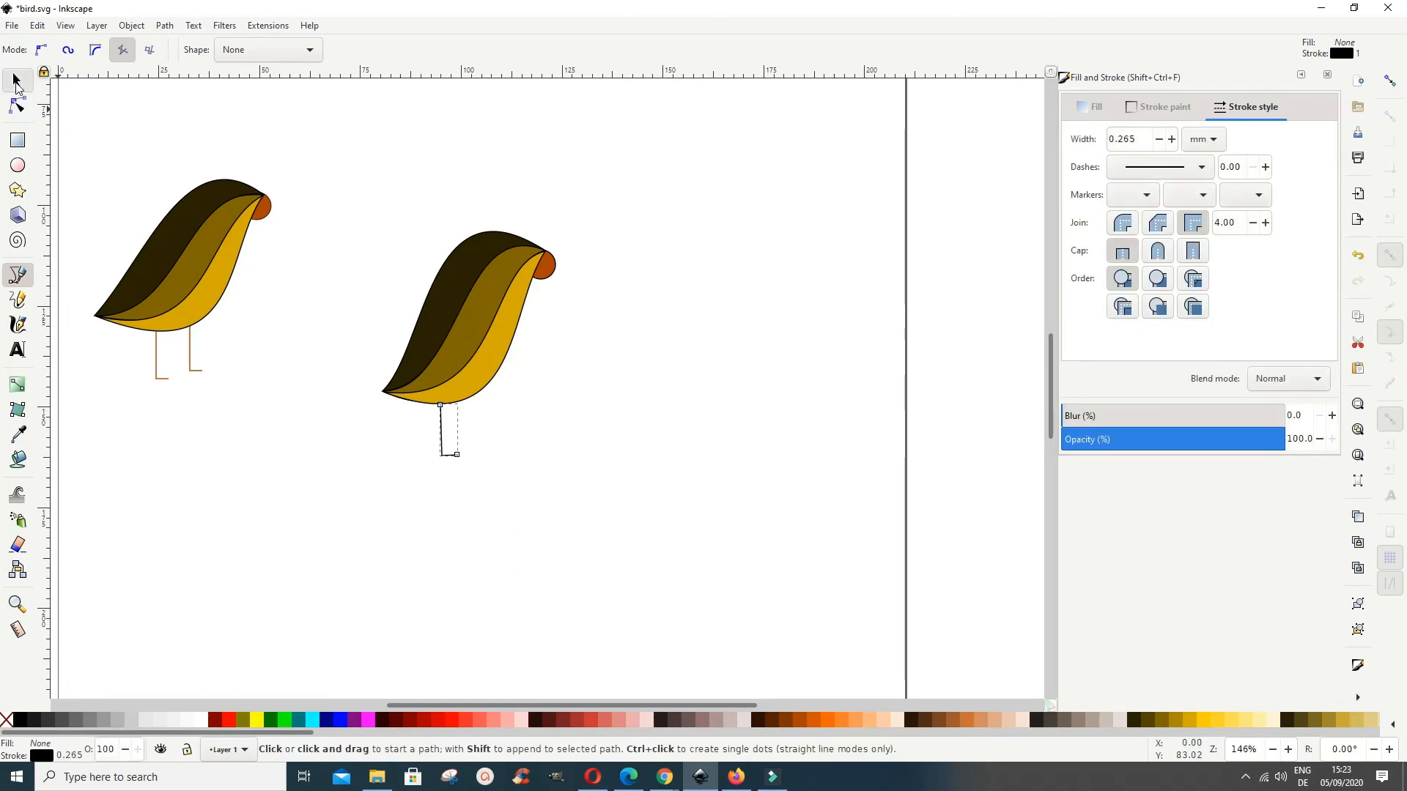
Step: Colour the leg's stroke orange-brown #AA4400 and send the leg behind the body
click(16, 80)
click(502, 648)
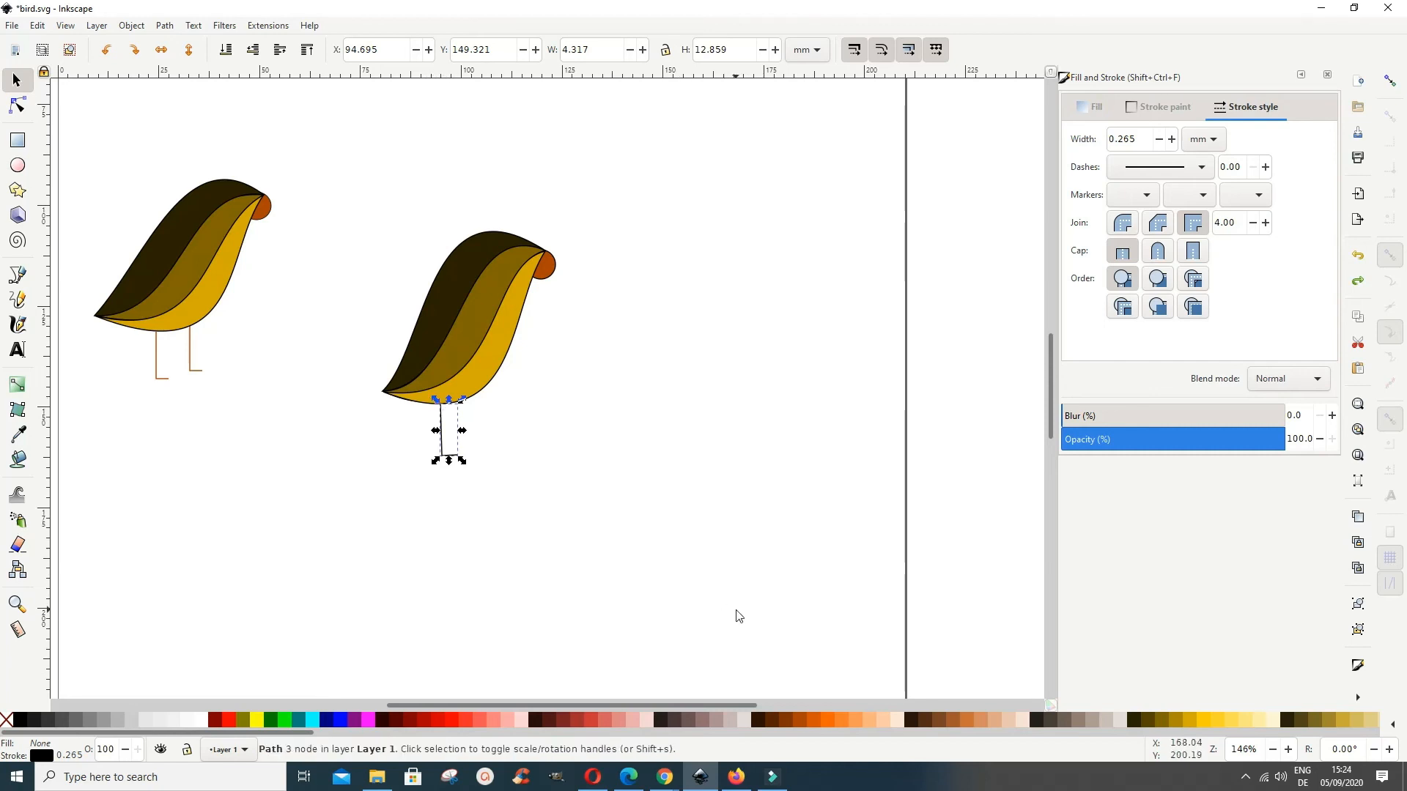
shift+click(799, 721)
click(222, 51)
Step: Copy the leg and place the duplicate about 8.5 mm to the right and slightly higher, touching the belly's underside
right_click(440, 425)
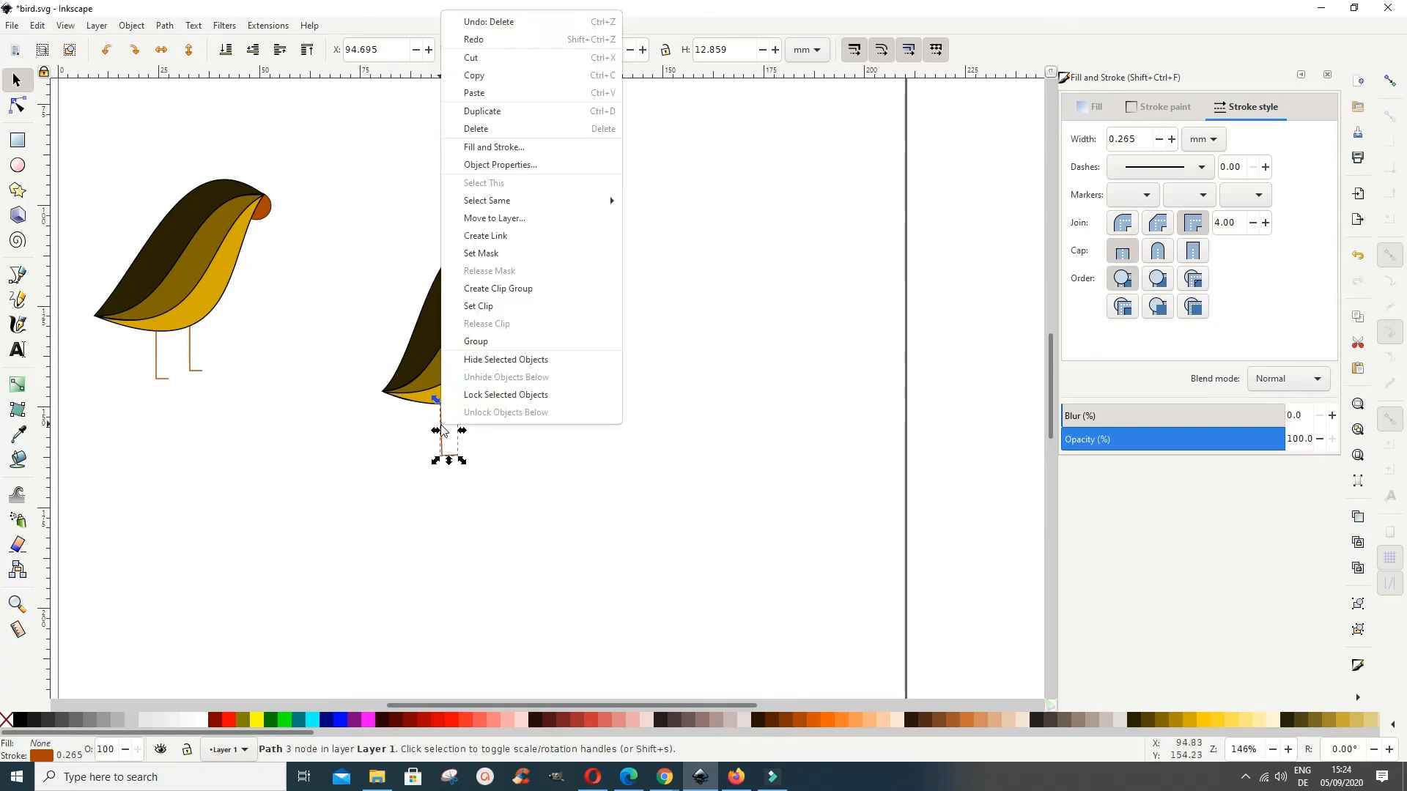
click(483, 76)
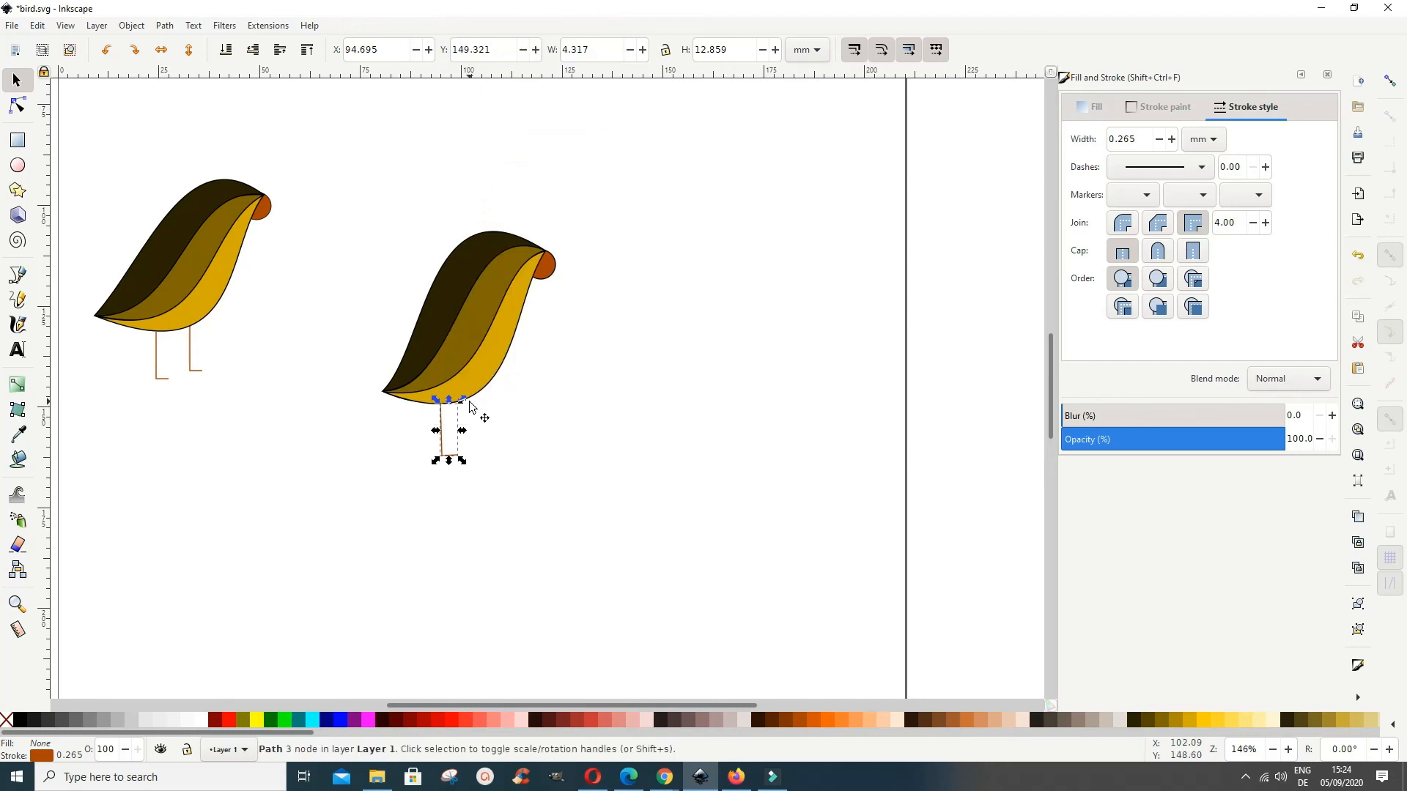
click(474, 399)
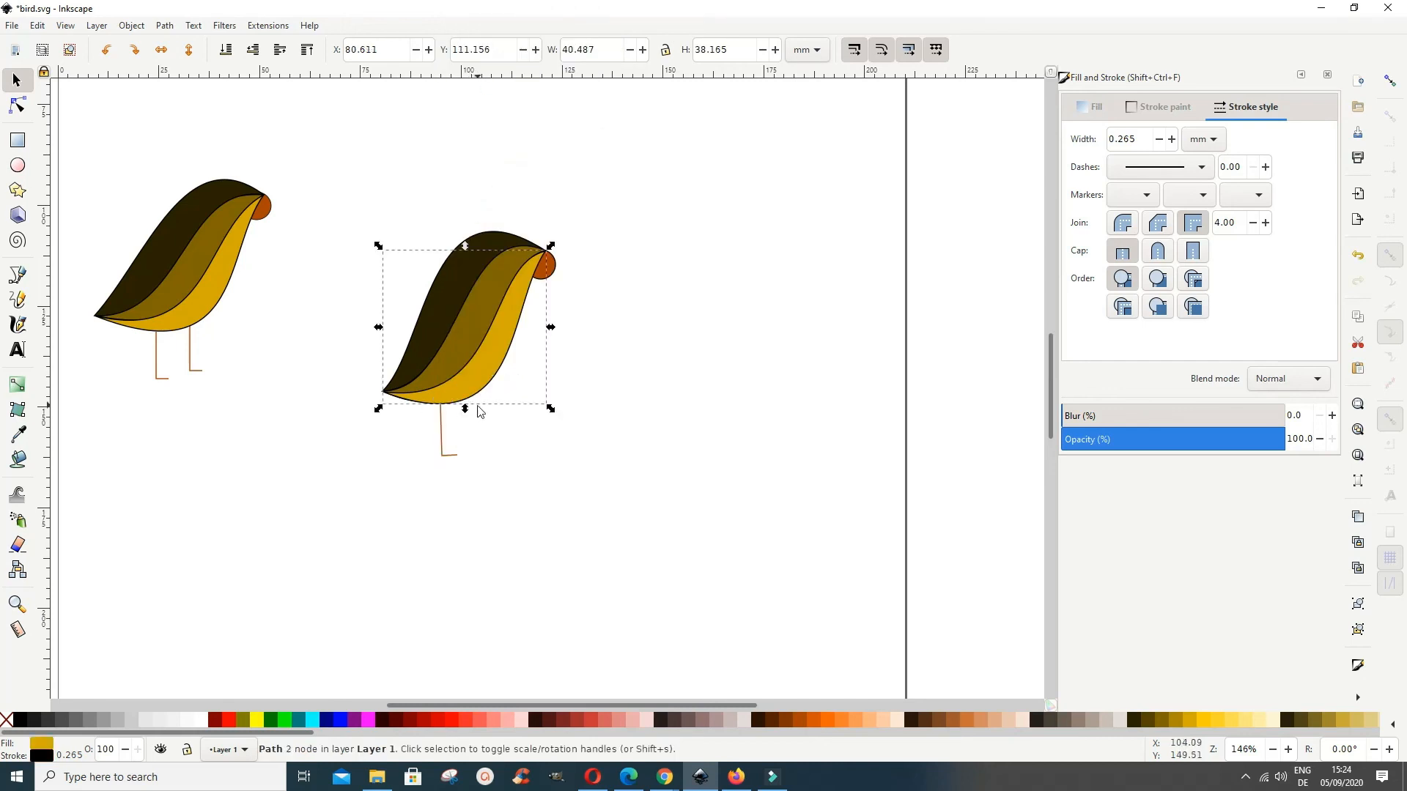
click(483, 418)
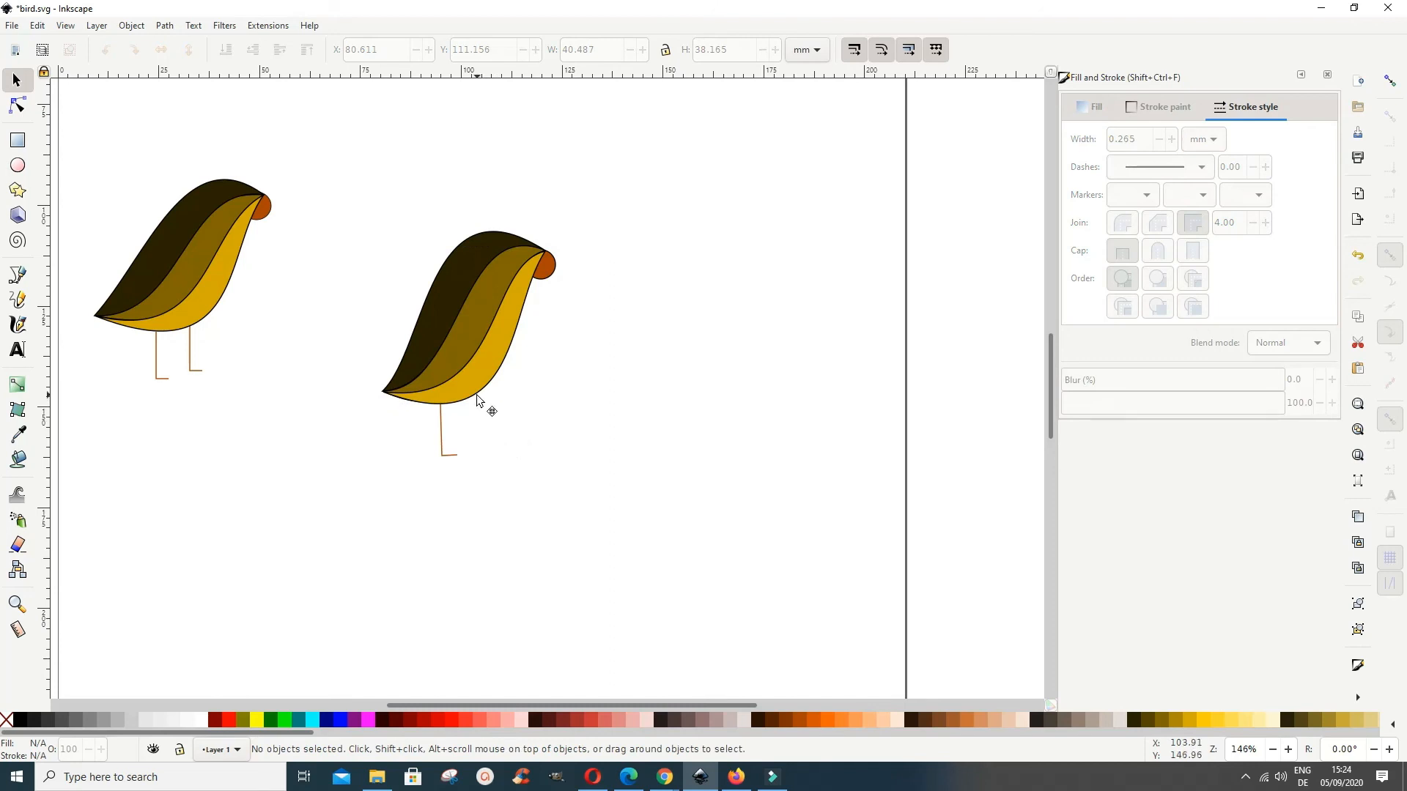
click(476, 400)
right_click(477, 400)
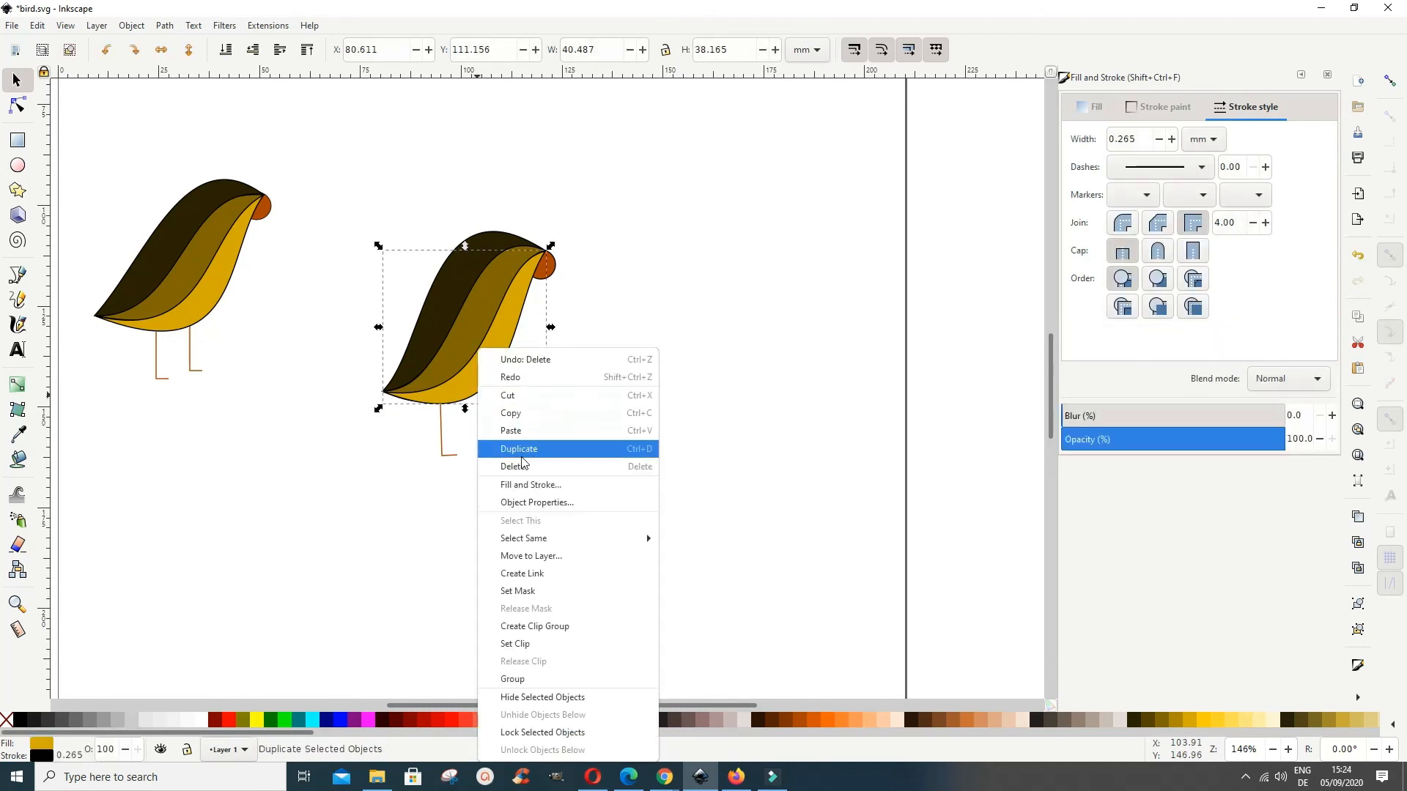
click(513, 437)
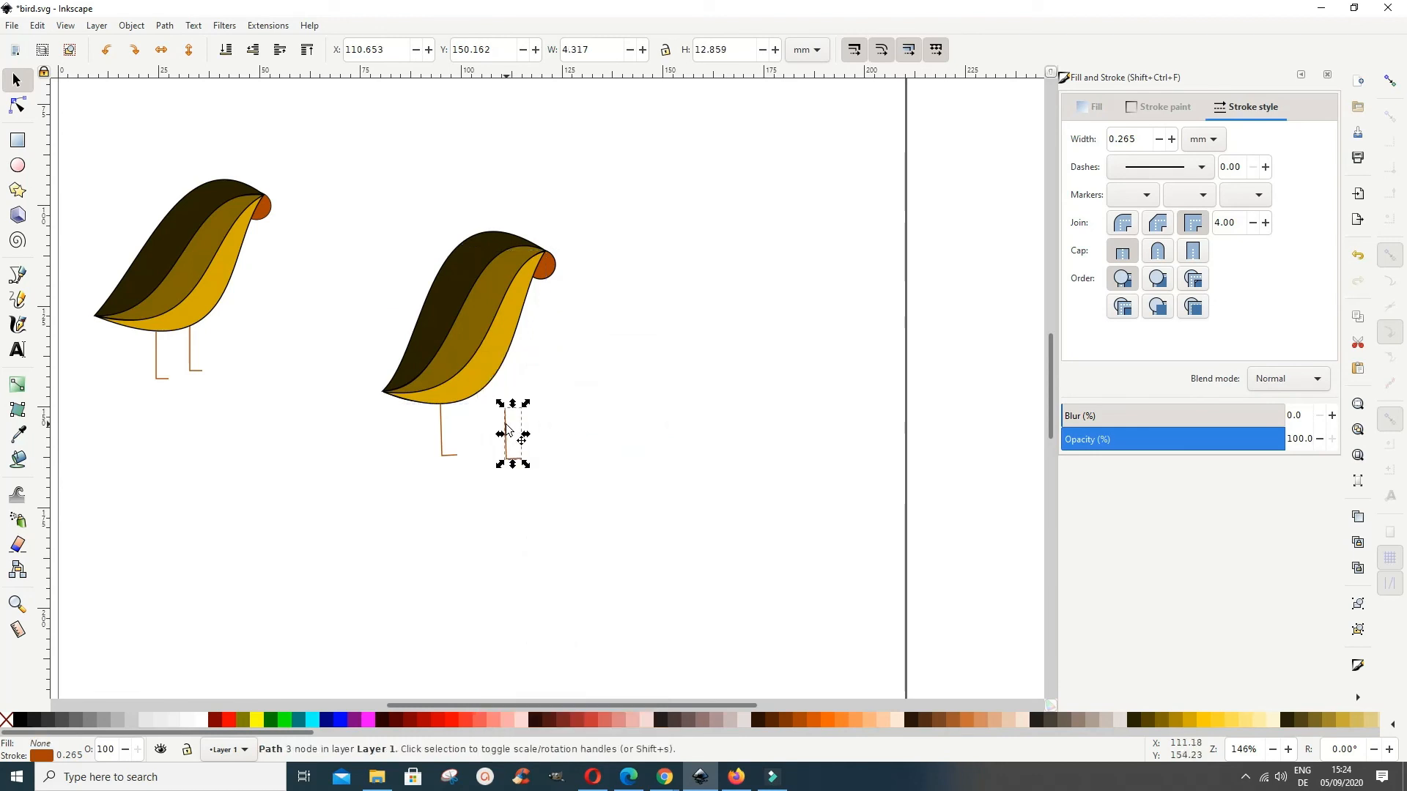
drag(509, 434, 475, 414)
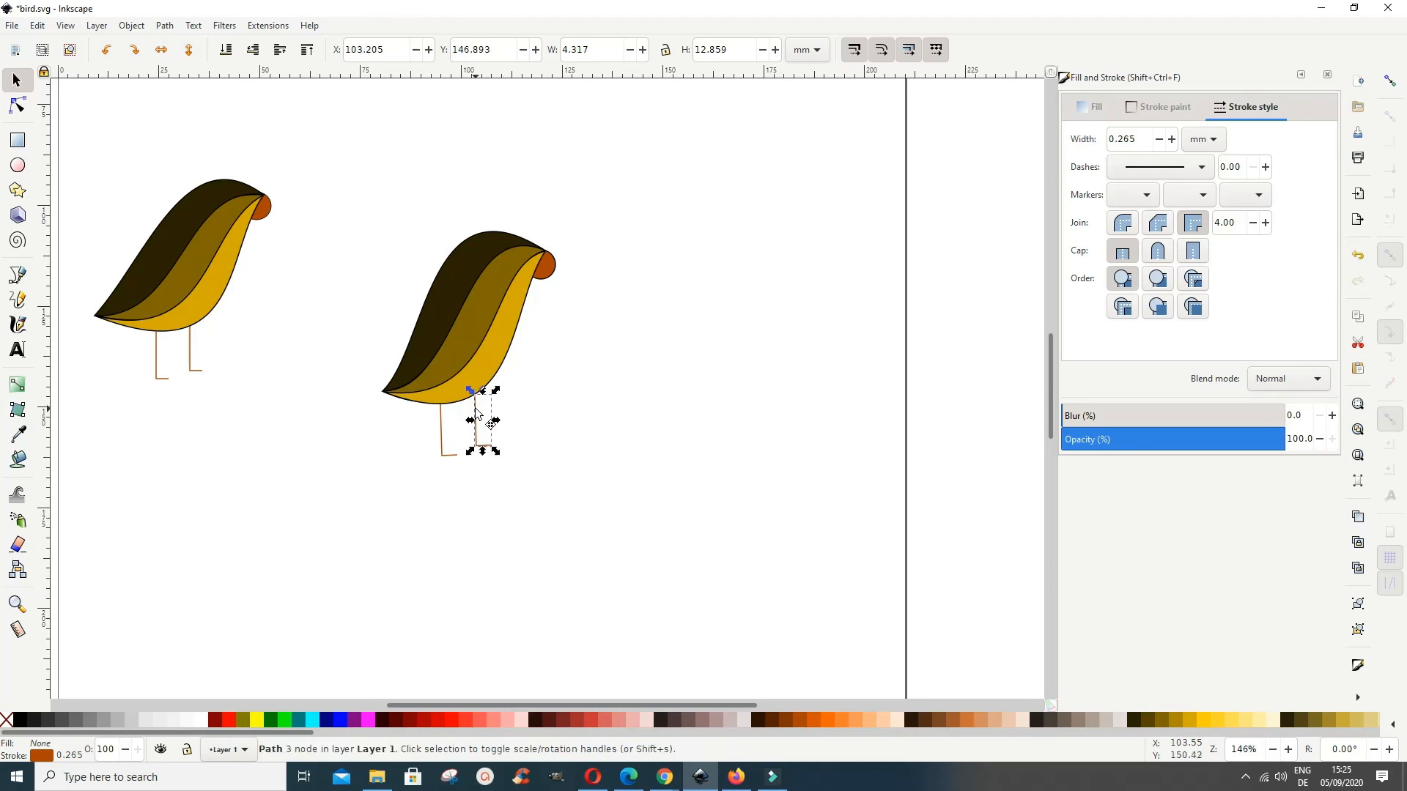
click(605, 540)
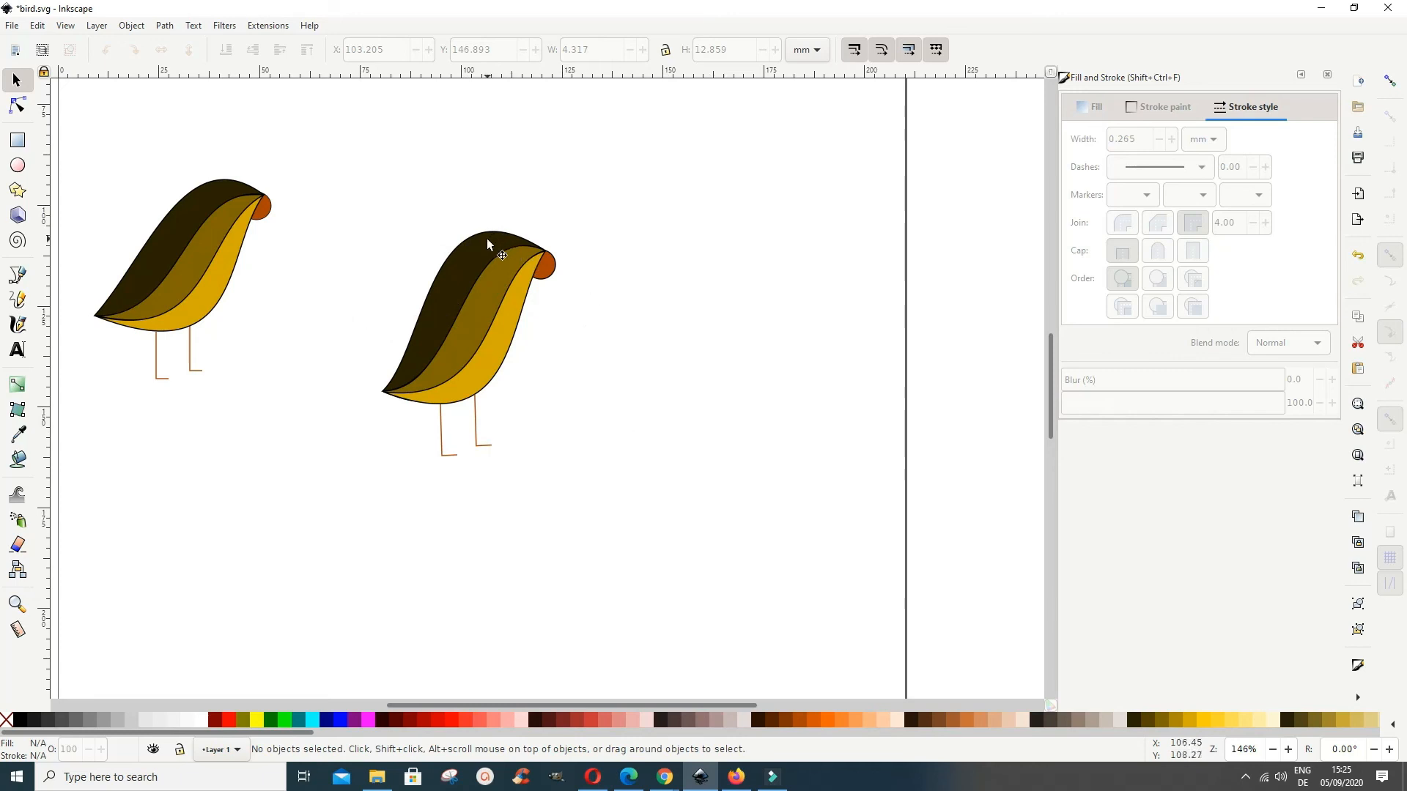
Step: Lower the upper curve of the second bird's dark brown back slightly to flatten the hump behind the head
click(17, 105)
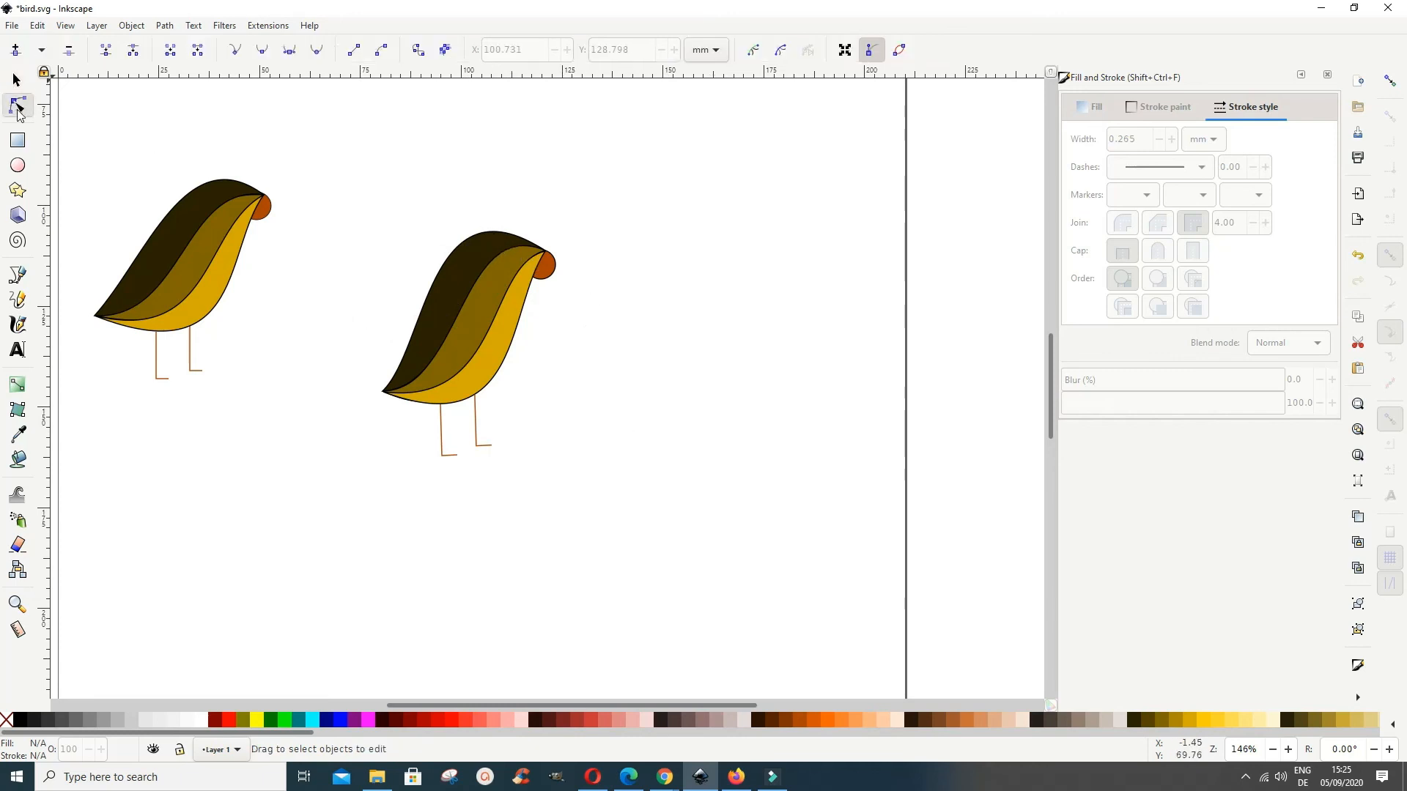
click(473, 243)
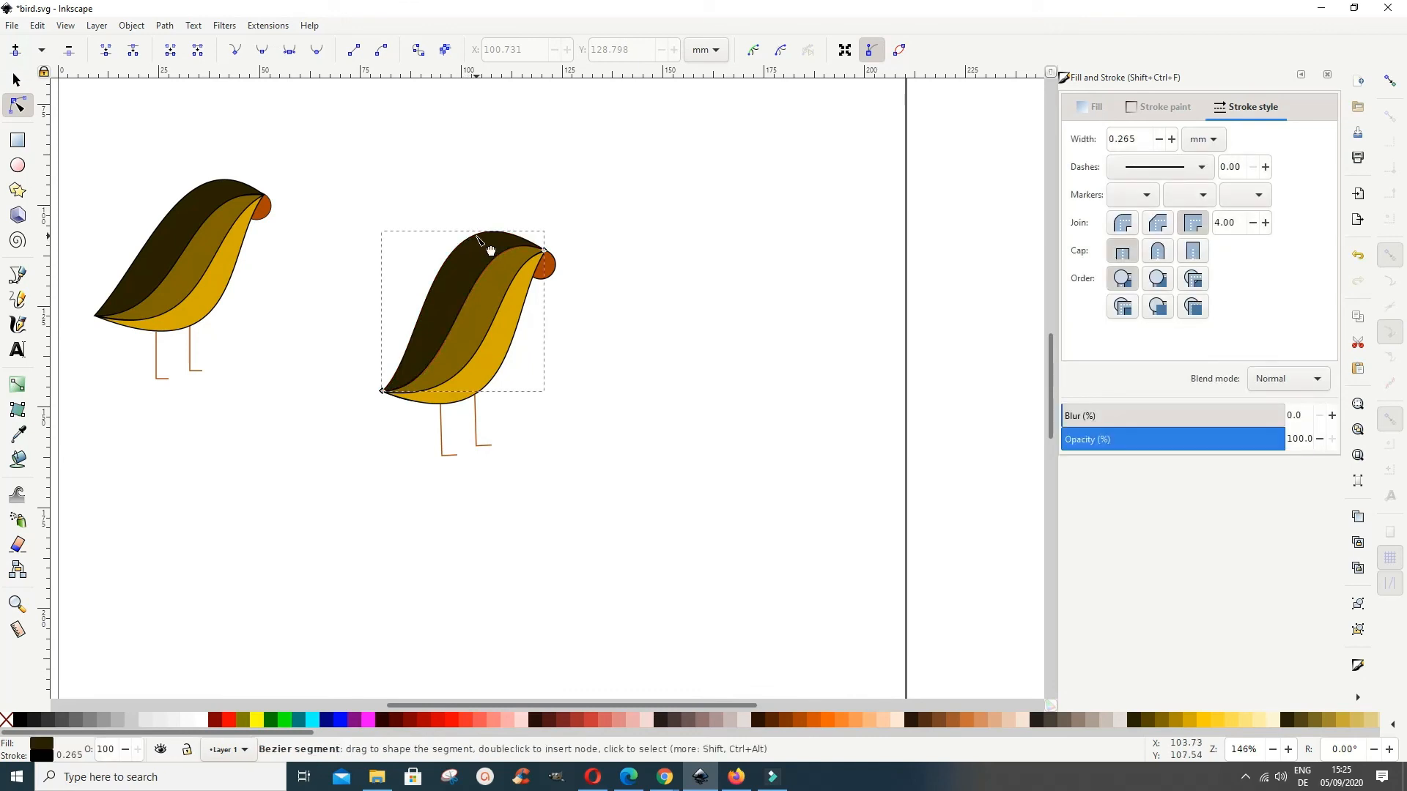
click(490, 250)
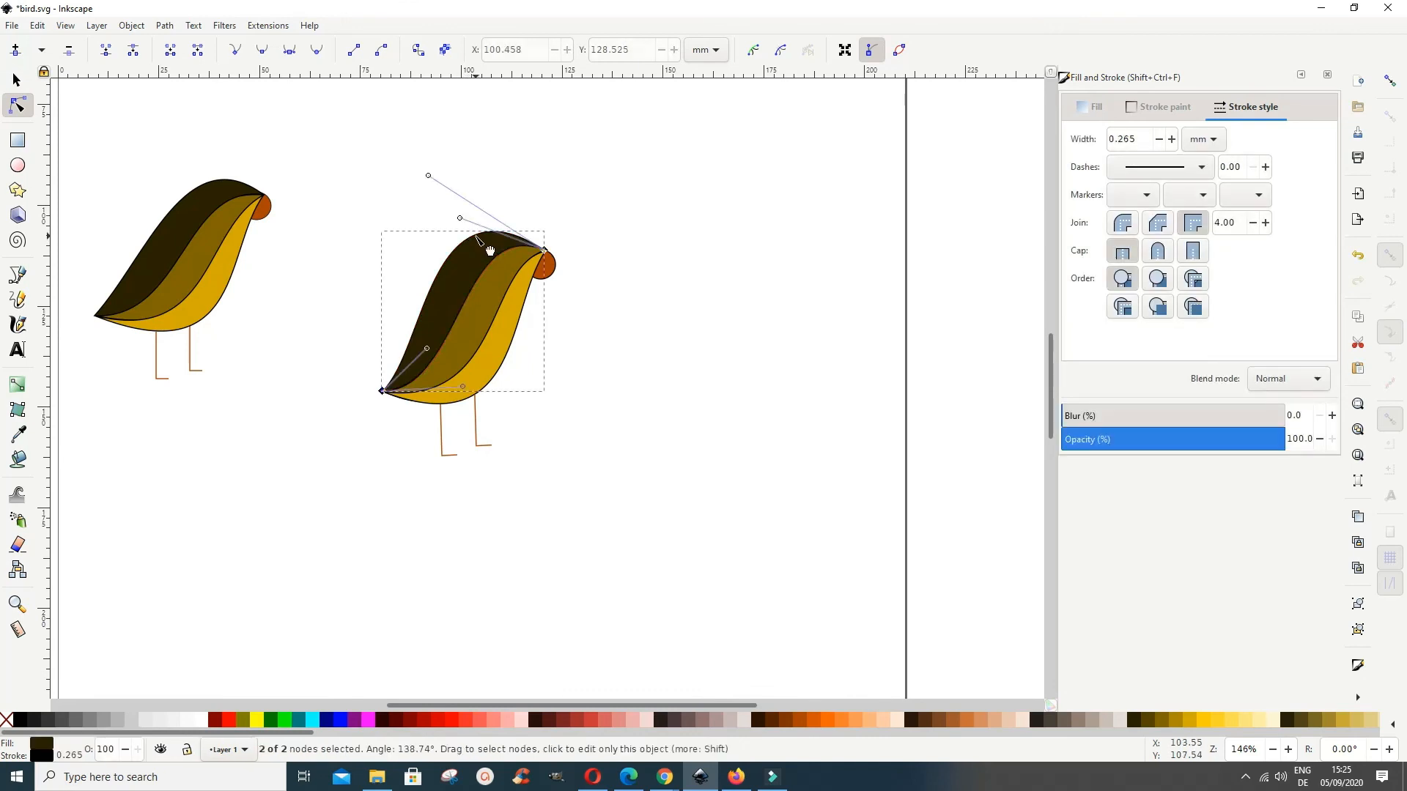
drag(486, 251, 485, 258)
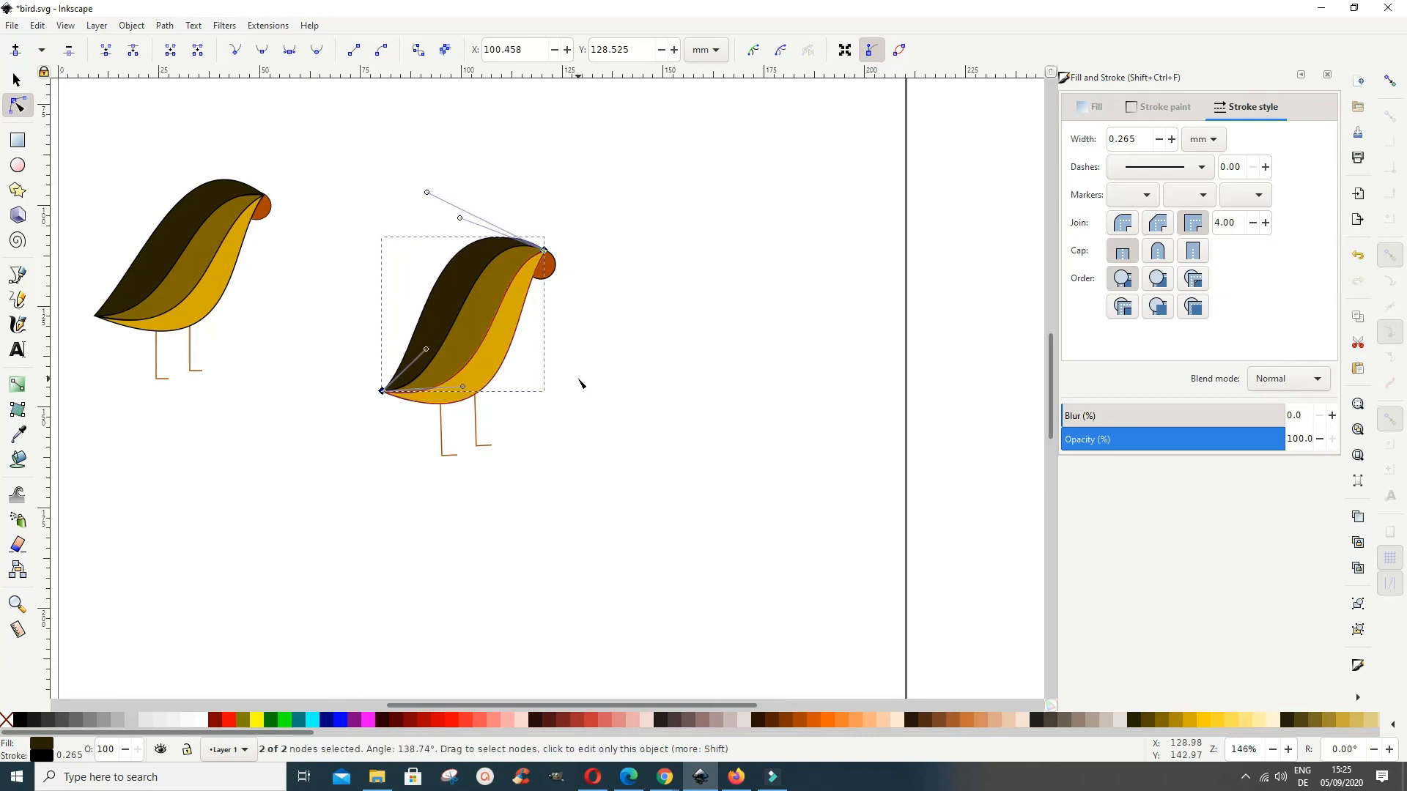
click(672, 405)
click(671, 405)
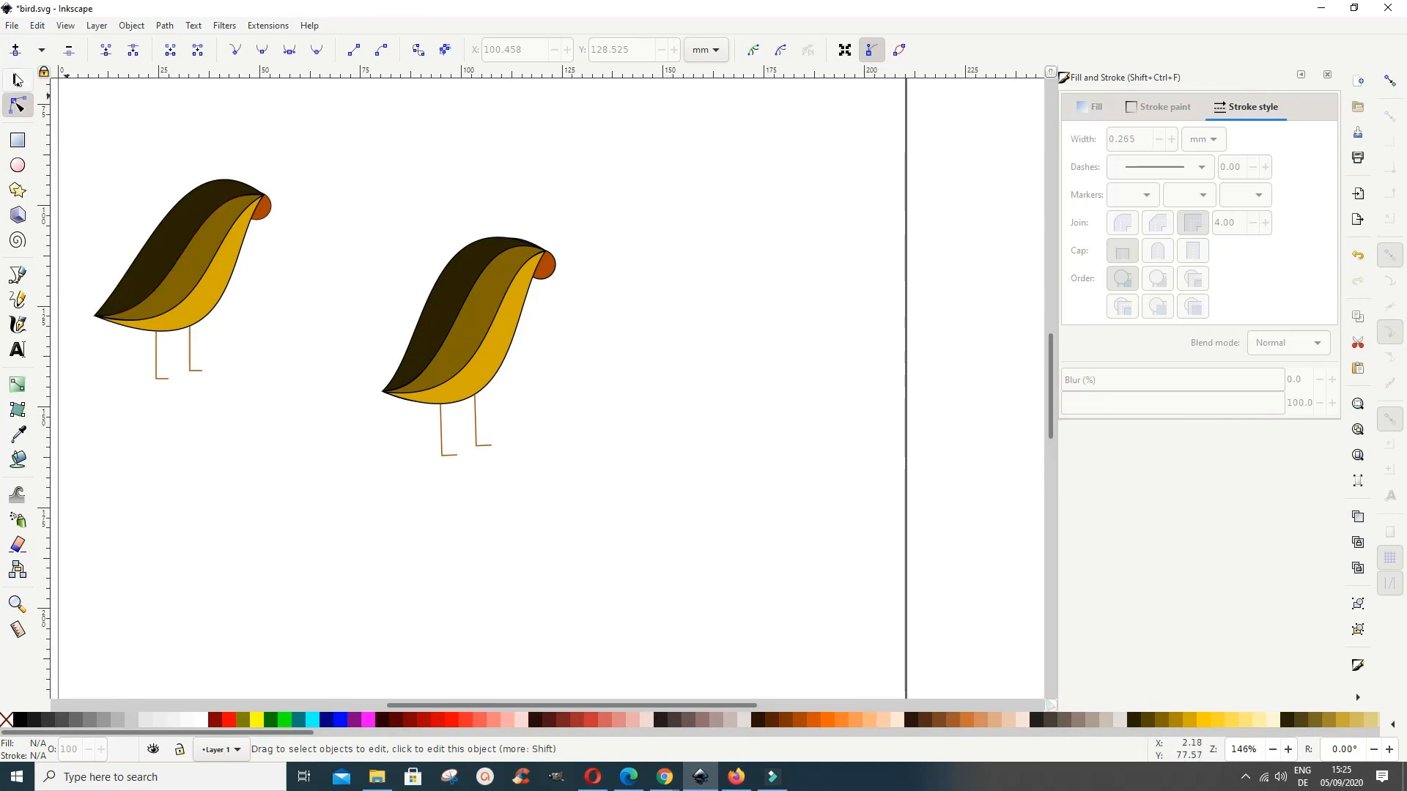
Step: Group all parts of the second bird, including body shapes, beak and both legs, into one object
click(29, 81)
mouse_move(341, 187)
mouse_down()
mouse_move(369, 440)
mouse_move(627, 513)
mouse_up()
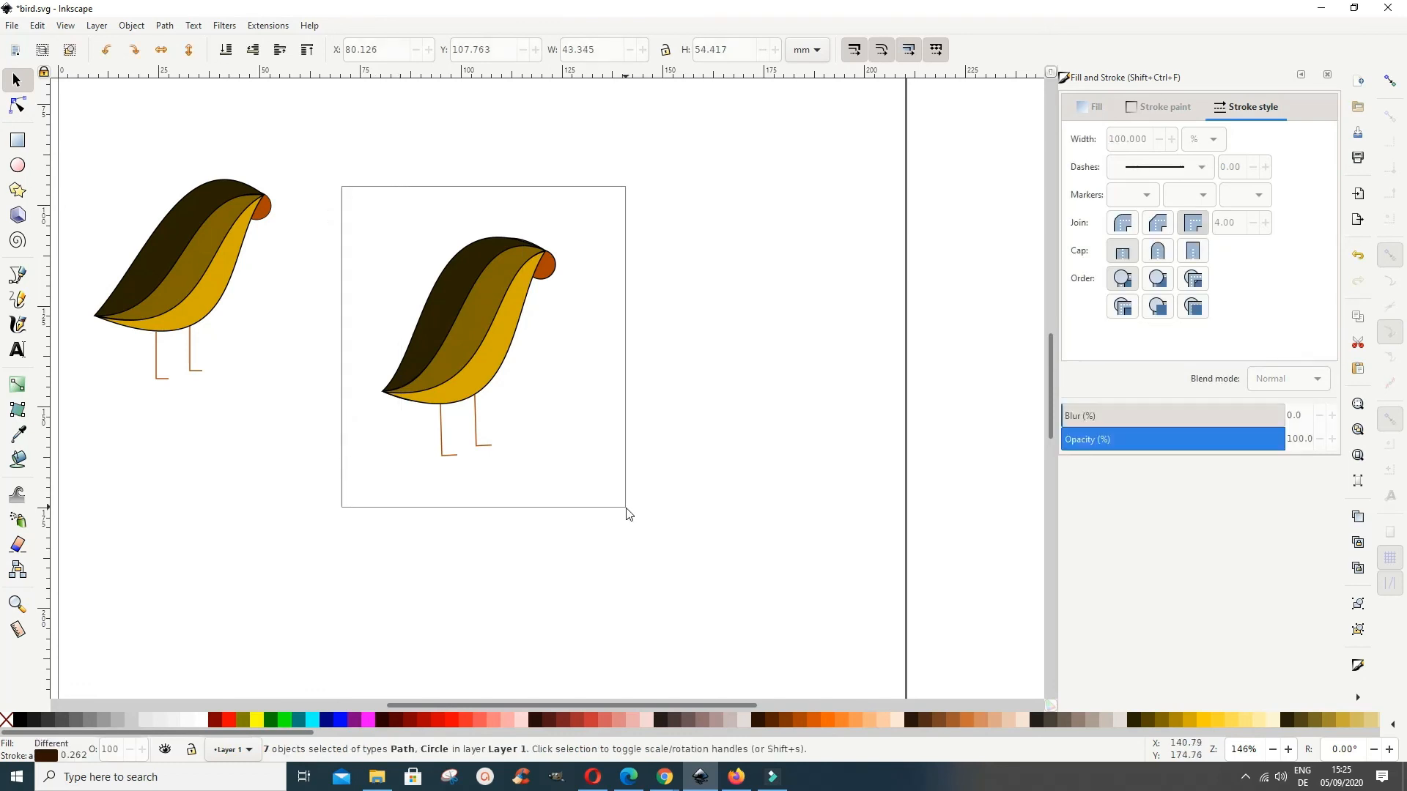
click(132, 25)
click(156, 131)
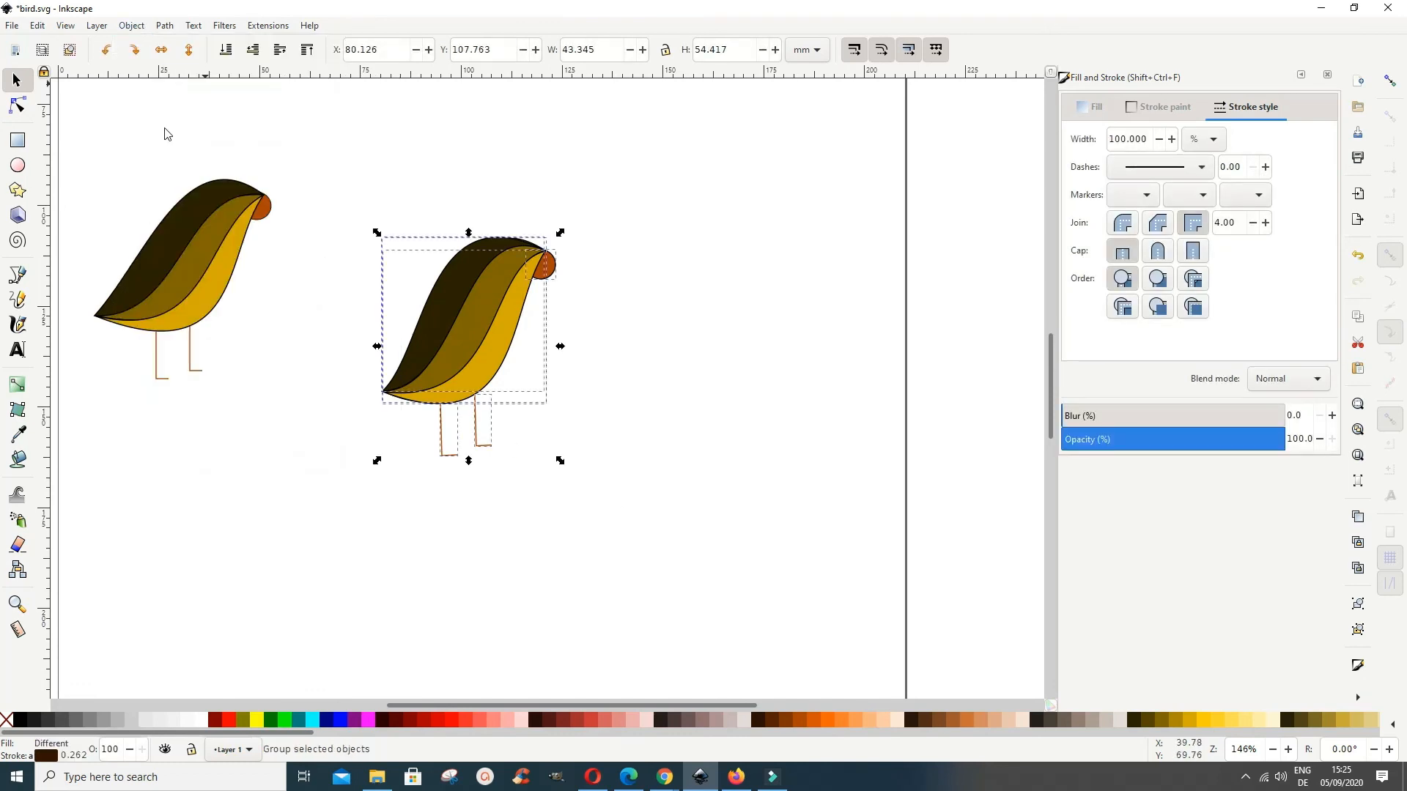
click(748, 410)
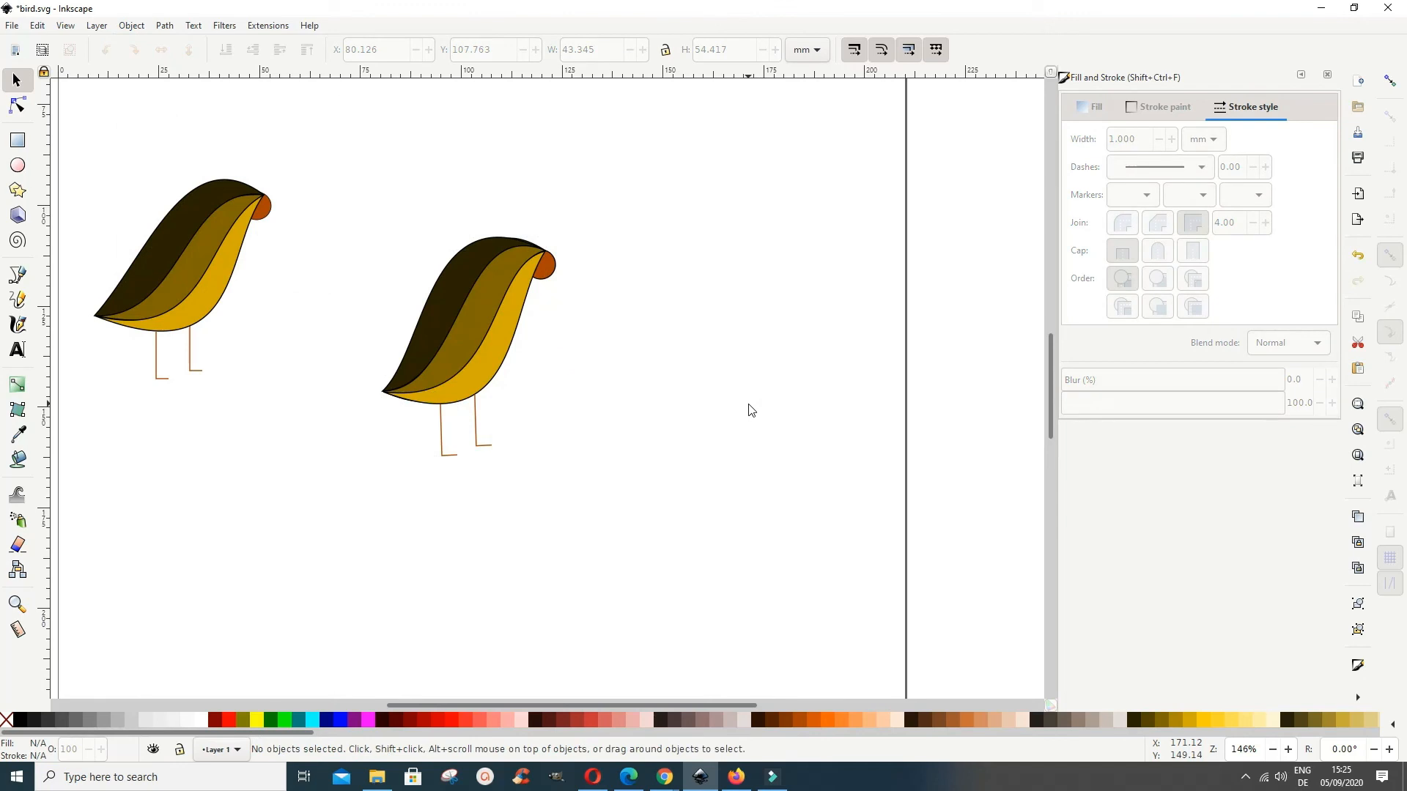